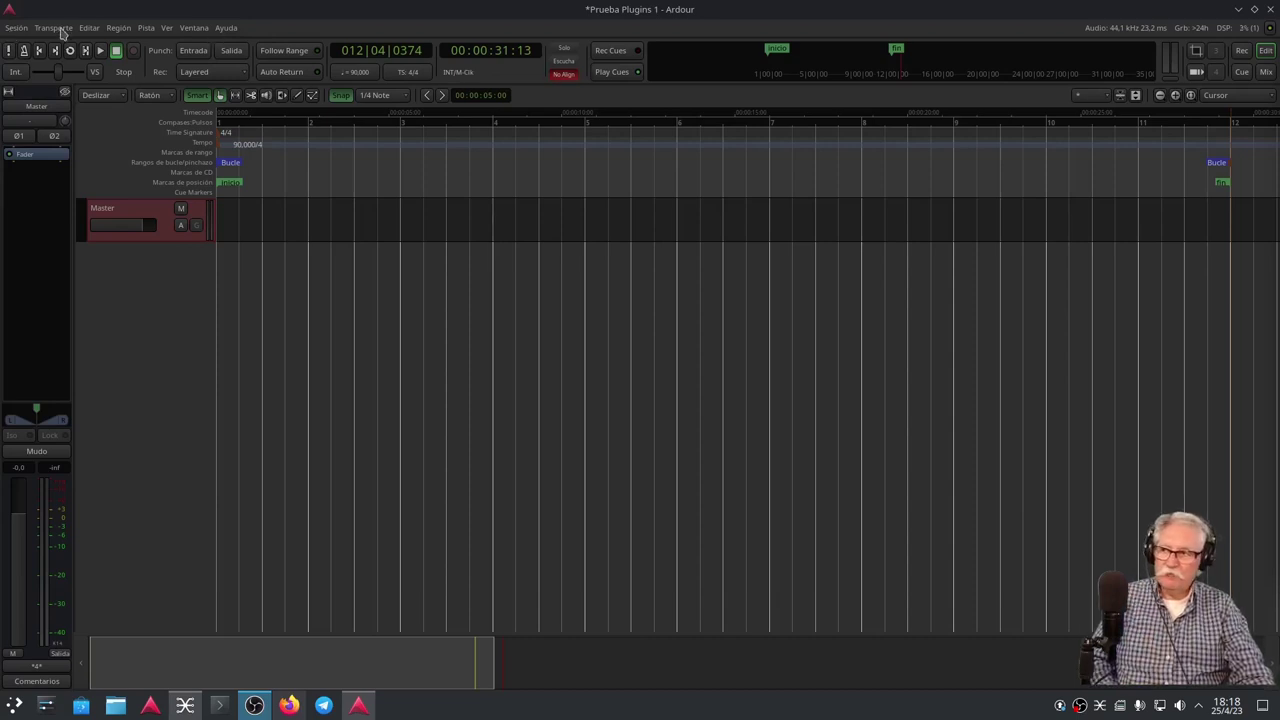
# Open the plugin manager and examine its list of plugins, comparing their status, type, name and creator
pyautogui.click(195, 30)
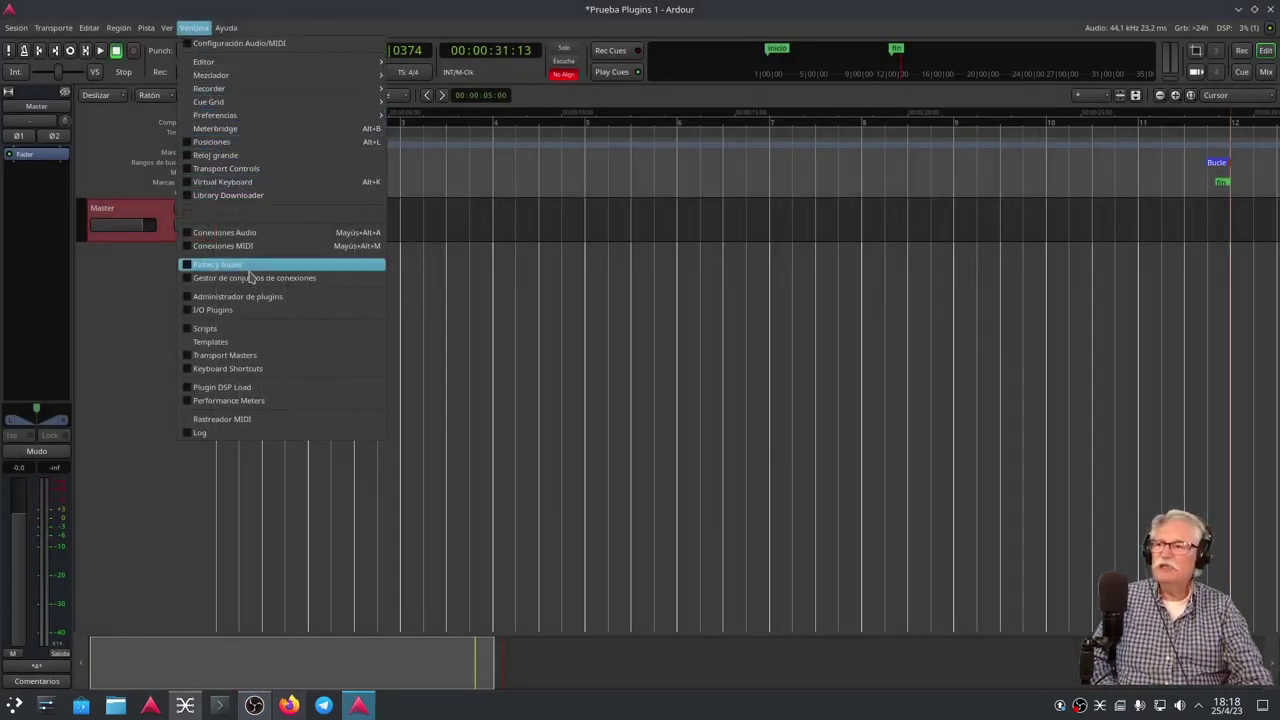
pyautogui.click(190, 298)
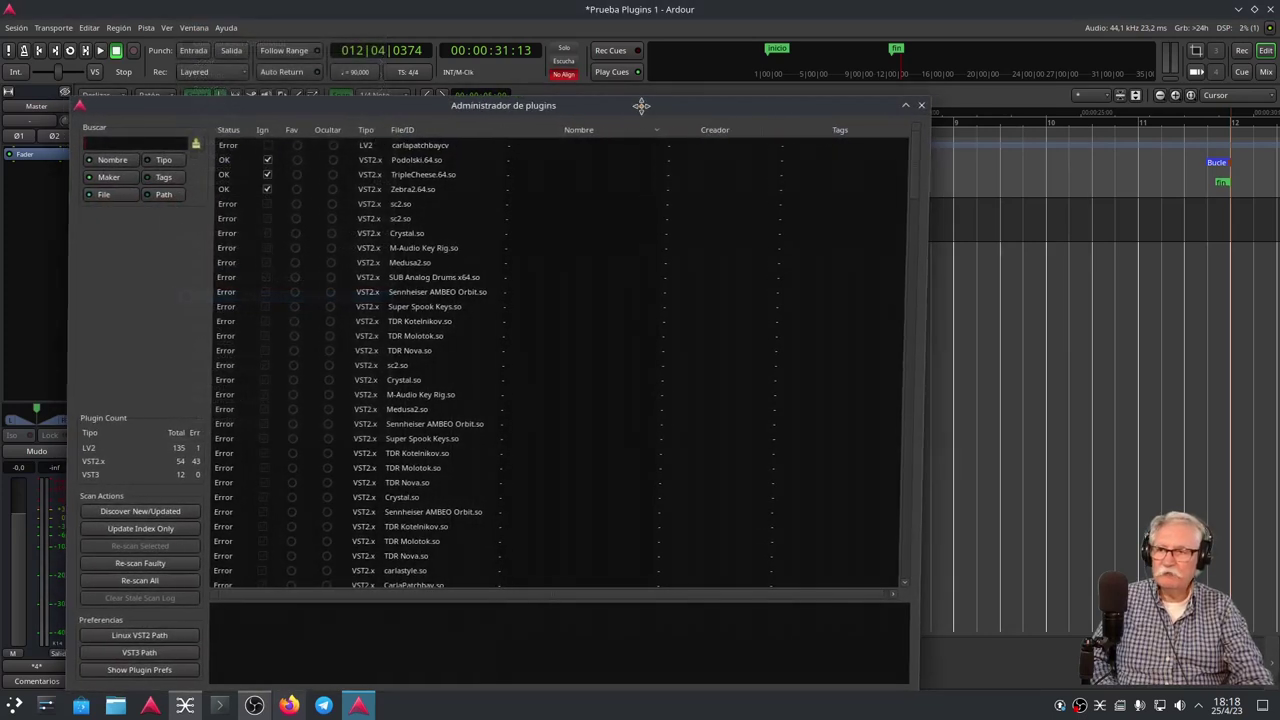
pyautogui.moveTo(643, 106); pyautogui.dragTo(724, 64)
pyautogui.scroll(-5, 550, 288)
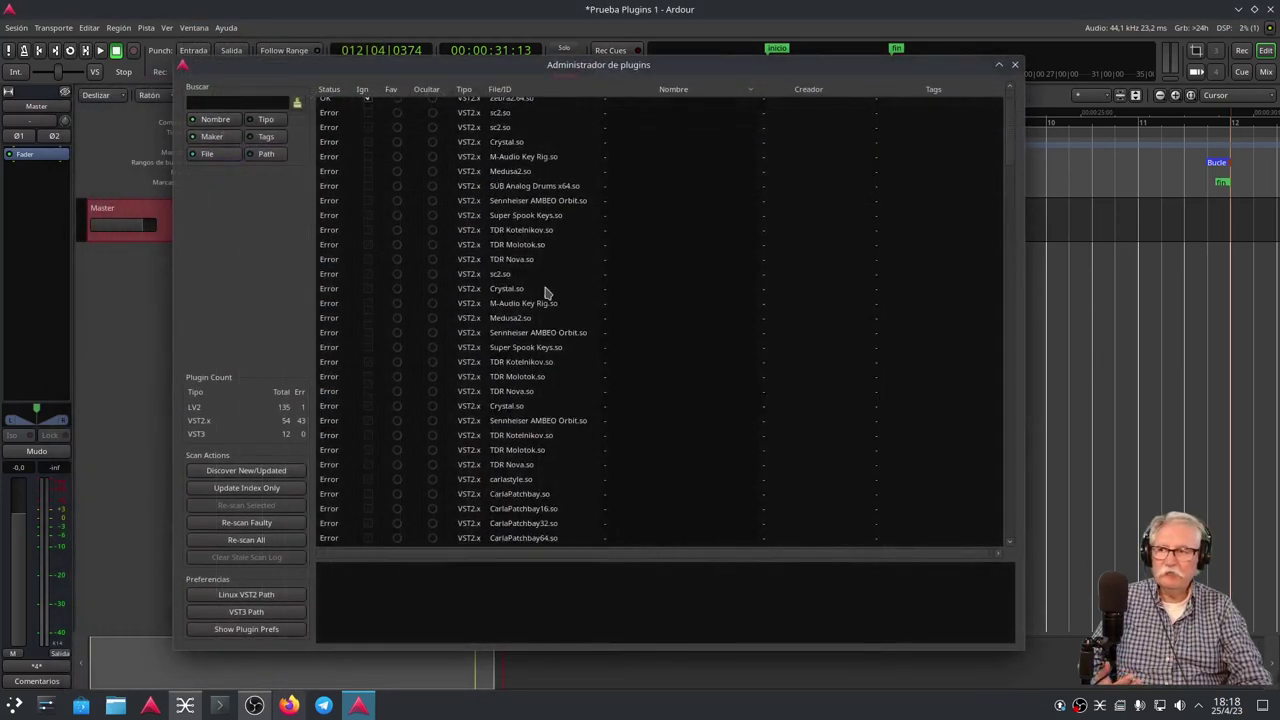
pyautogui.scroll(-4, 545, 290)
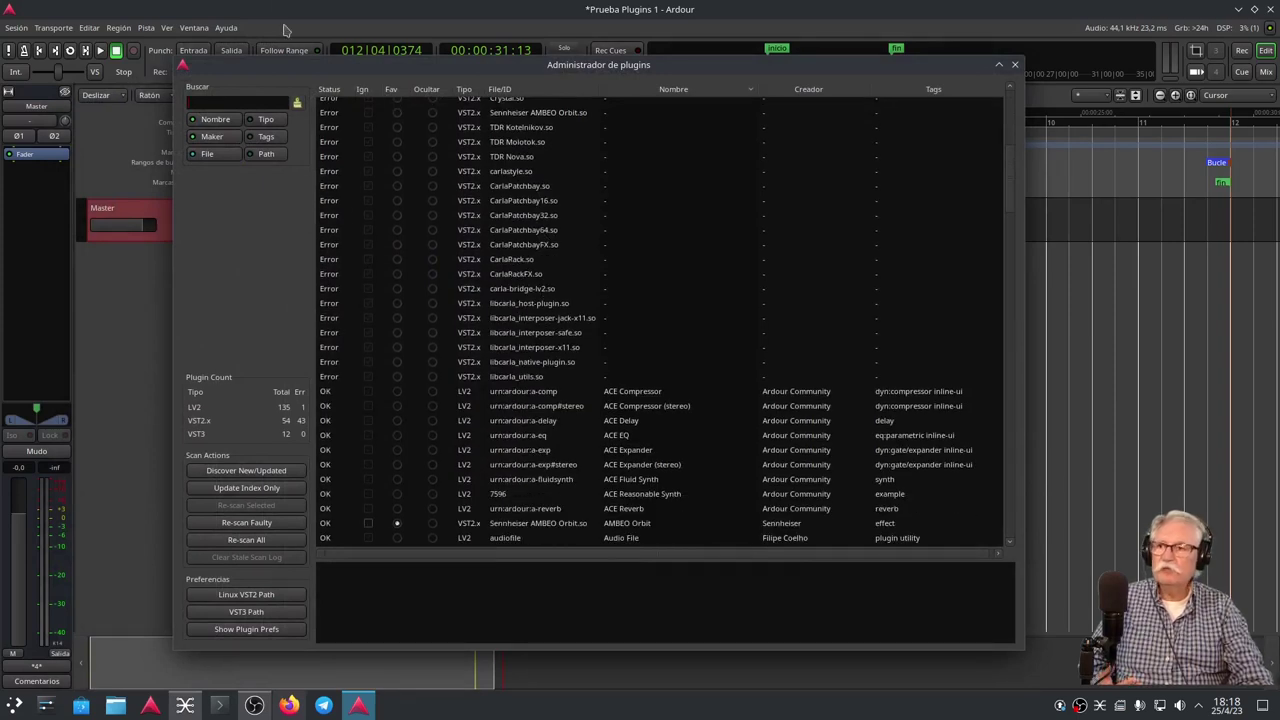
pyautogui.scroll(1, 520, 308)
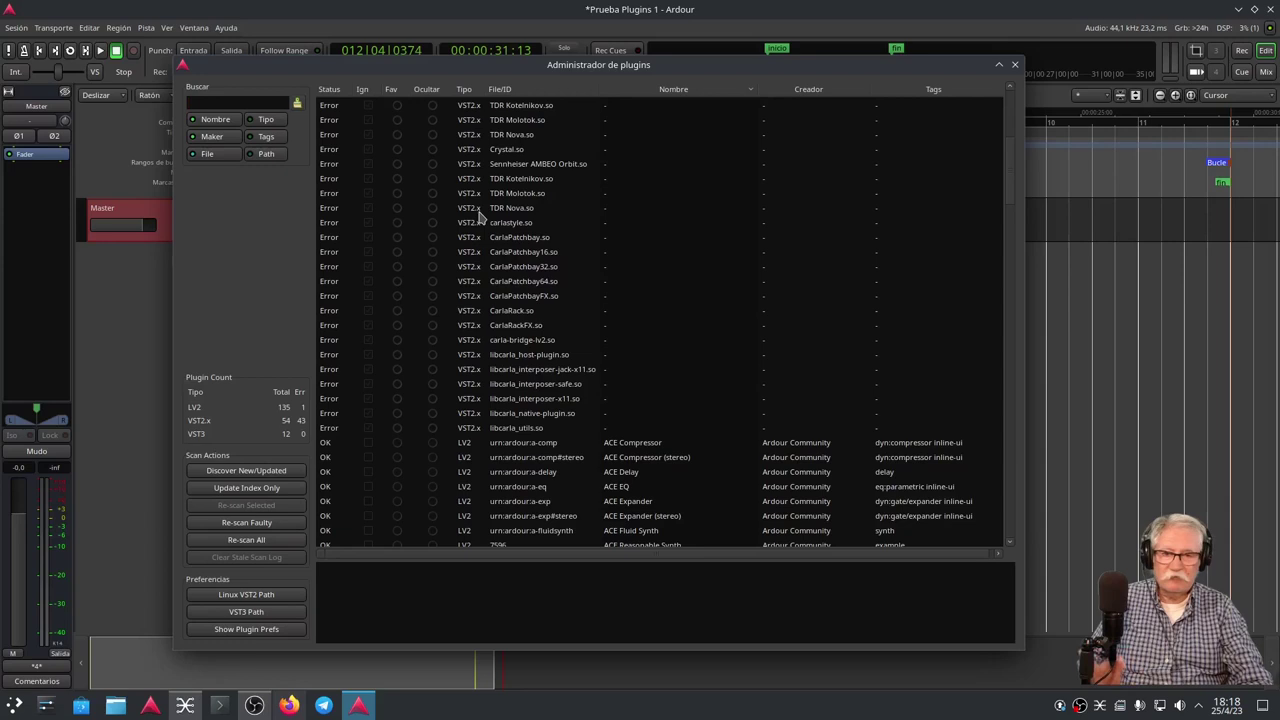
pyautogui.scroll(-5, 487, 220)
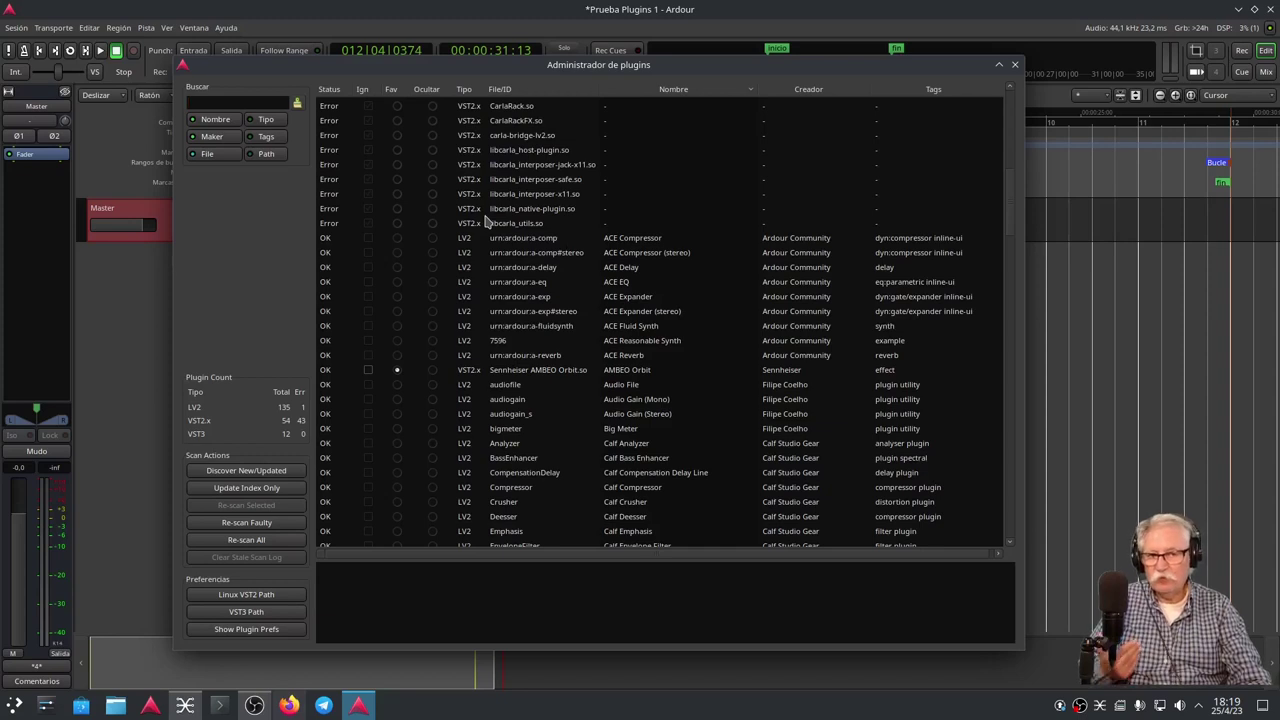
pyautogui.scroll(-1, 549, 362)
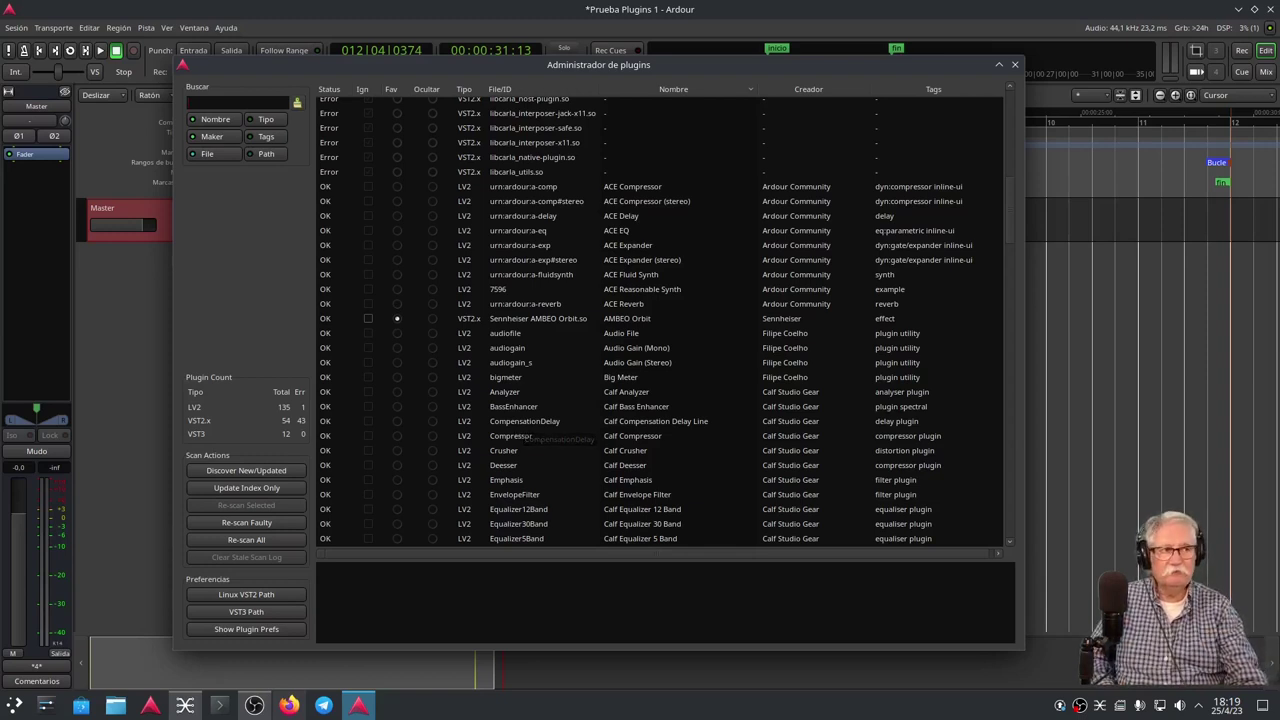
# Switch to the PipeWire graph and move the Scarlett 4i4 playback node up, nearer the OBS desktop audio node
pyautogui.click(185, 705)
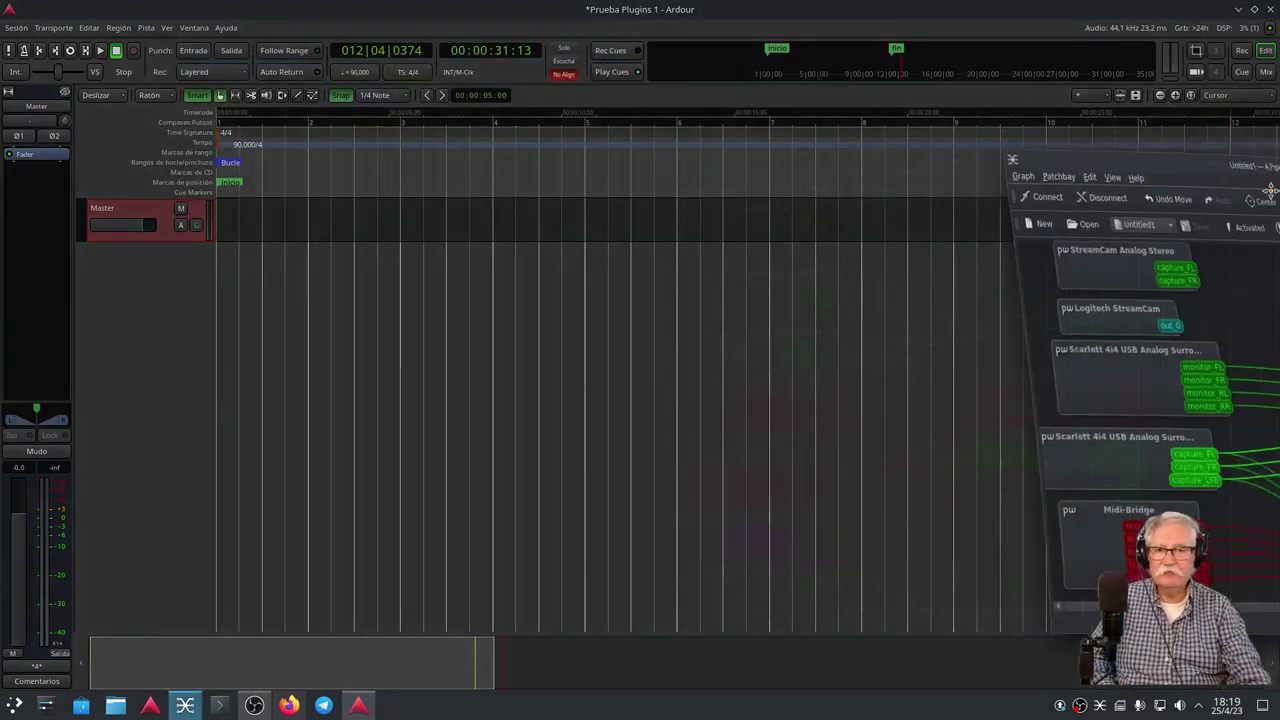
pyautogui.click(870, 146)
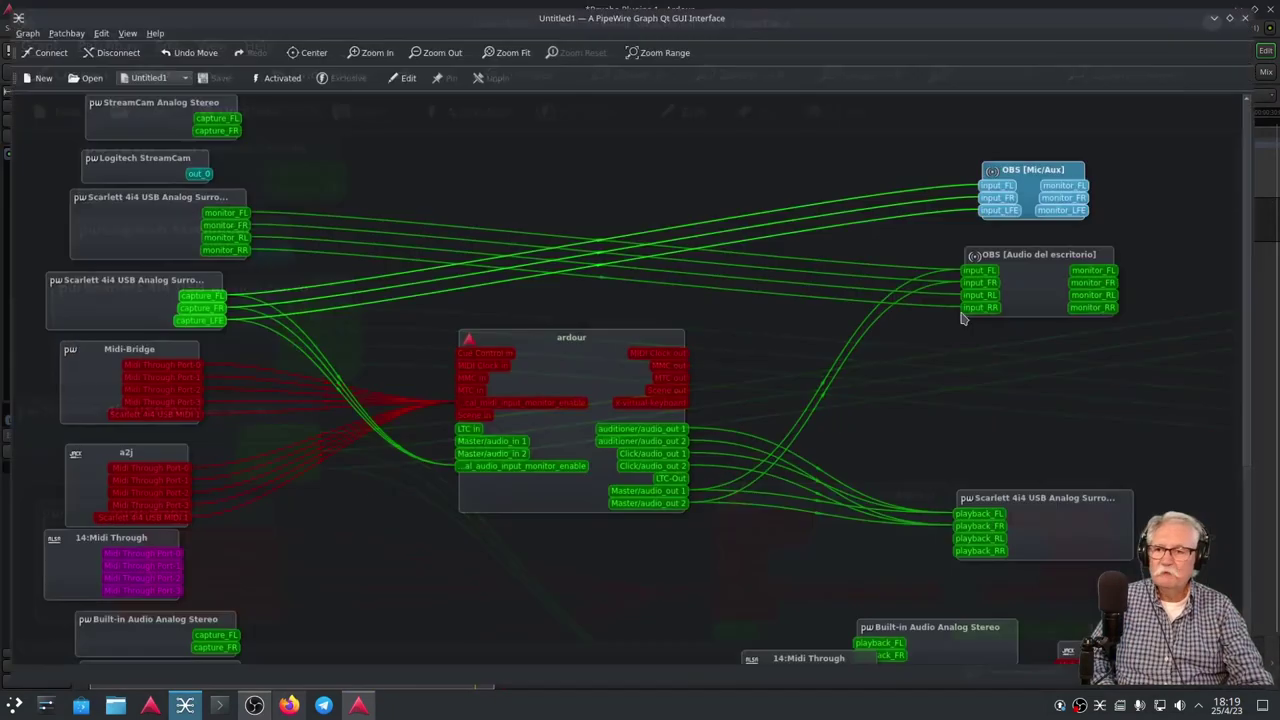
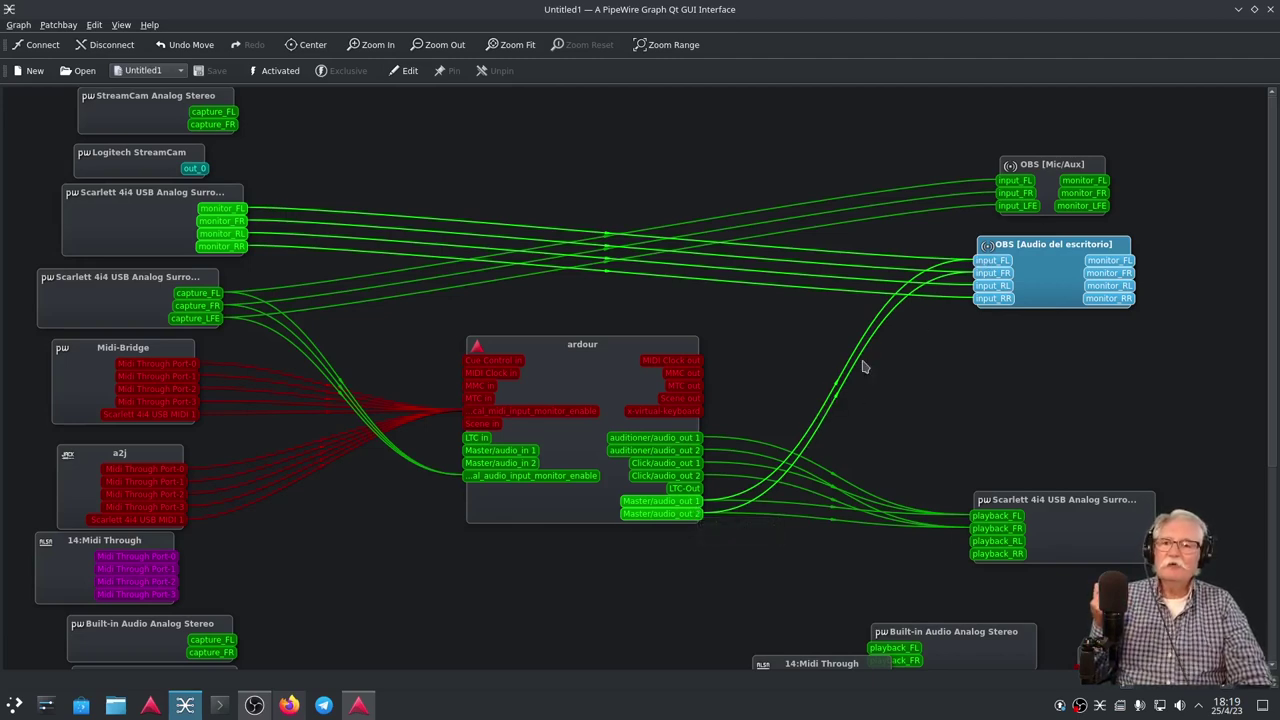
pyautogui.moveTo(1052, 515); pyautogui.dragTo(1062, 480)
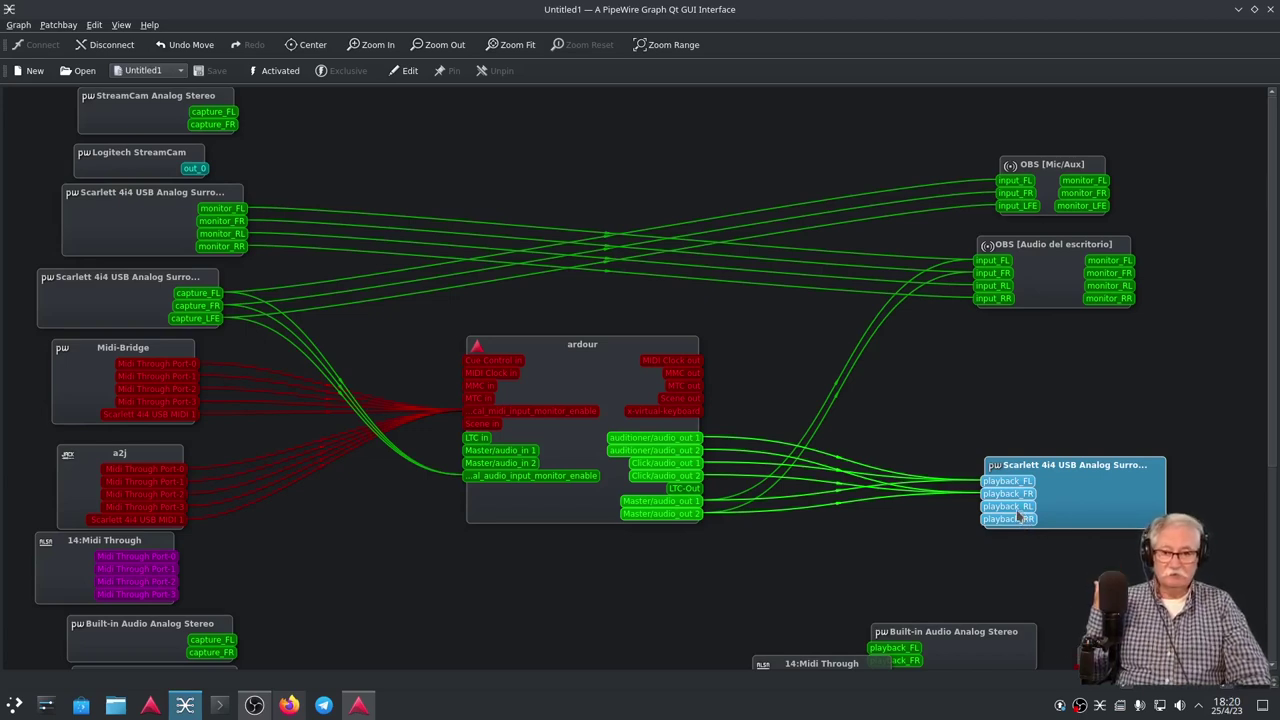
pyautogui.moveTo(1083, 494); pyautogui.dragTo(1066, 475)
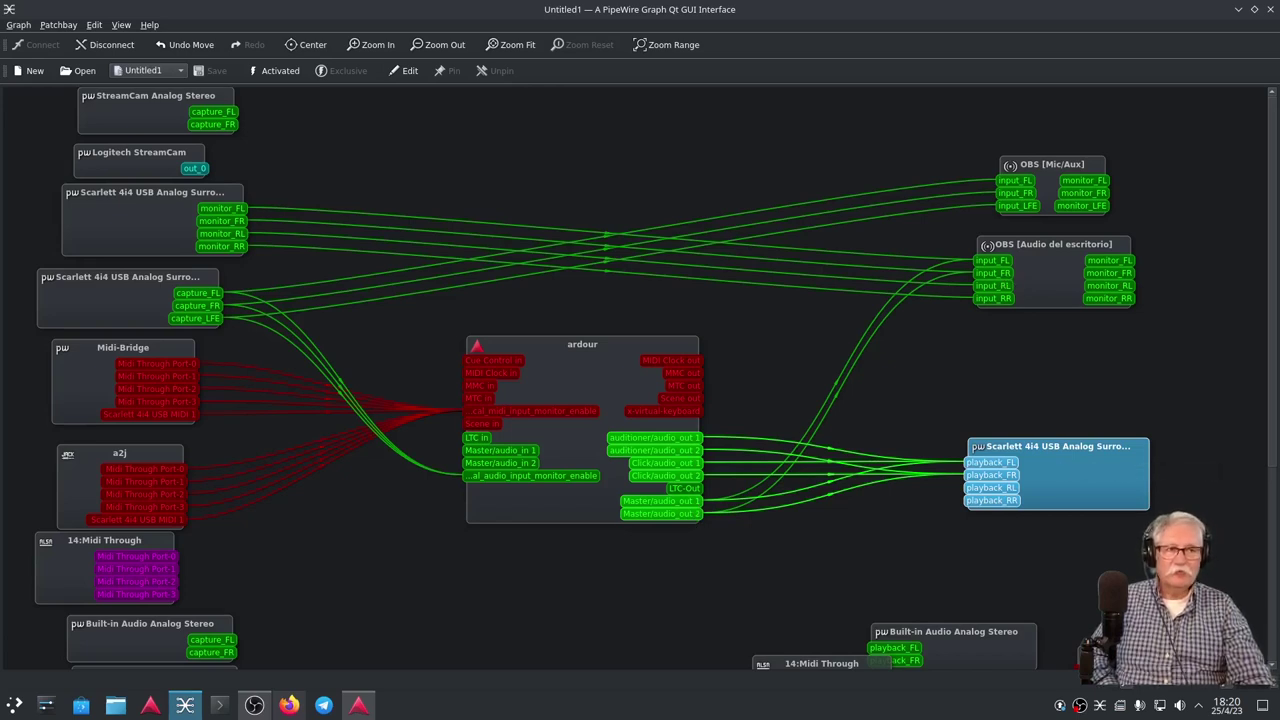
# Switch to OBS and enable mono for the Mic/Aux source in its advanced audio properties, then put OBS away
pyautogui.hotkey('alt', 'Tab')
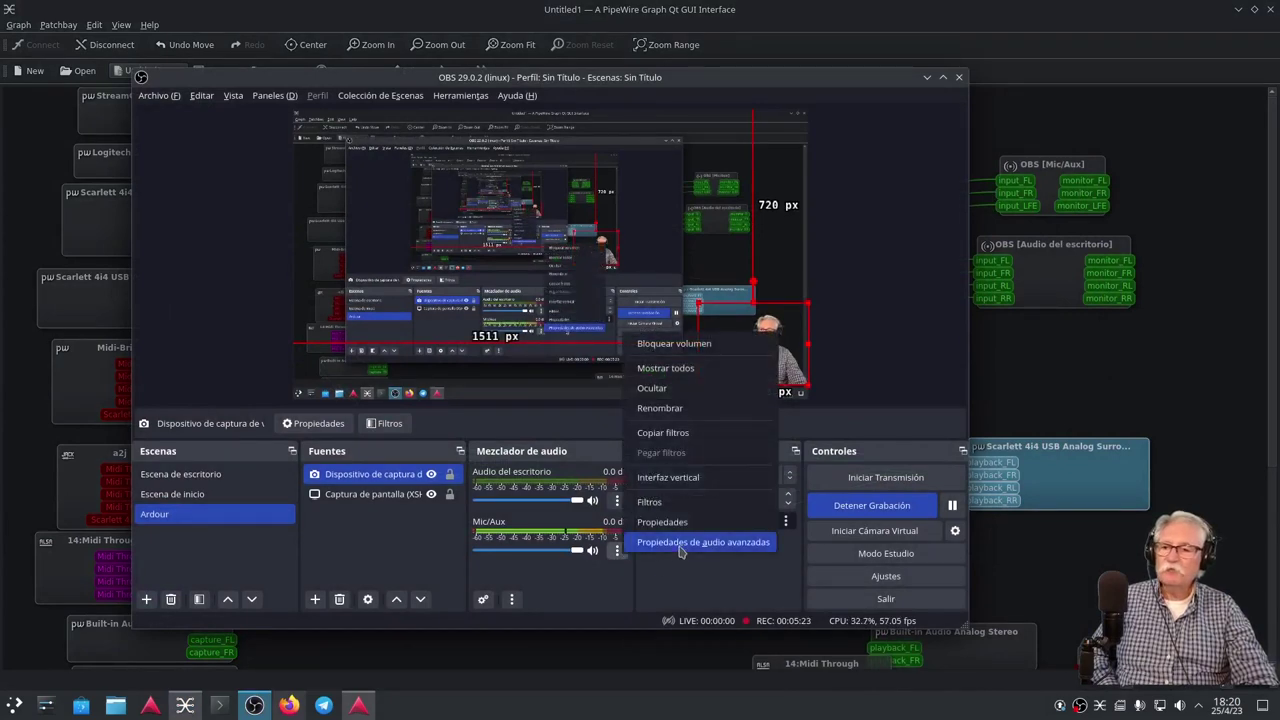
pyautogui.click(680, 548)
pyautogui.click(418, 288)
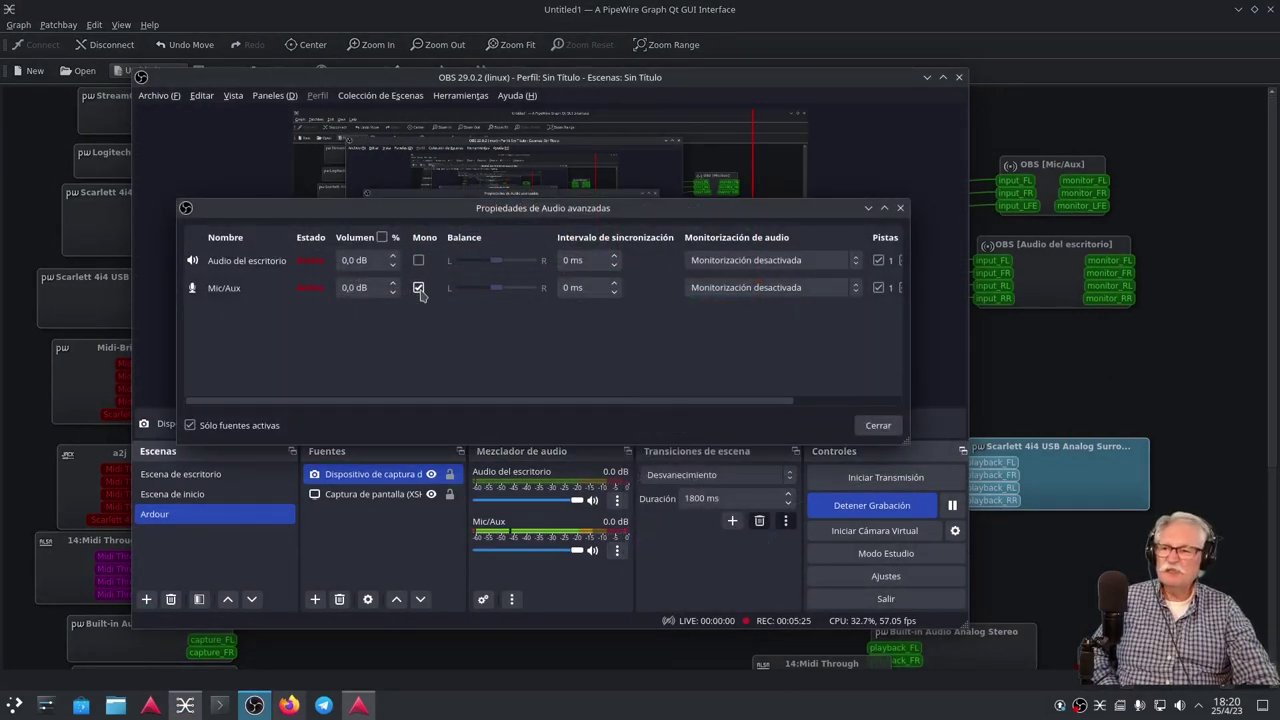
pyautogui.moveTo(790, 211); pyautogui.dragTo(1279, 300)
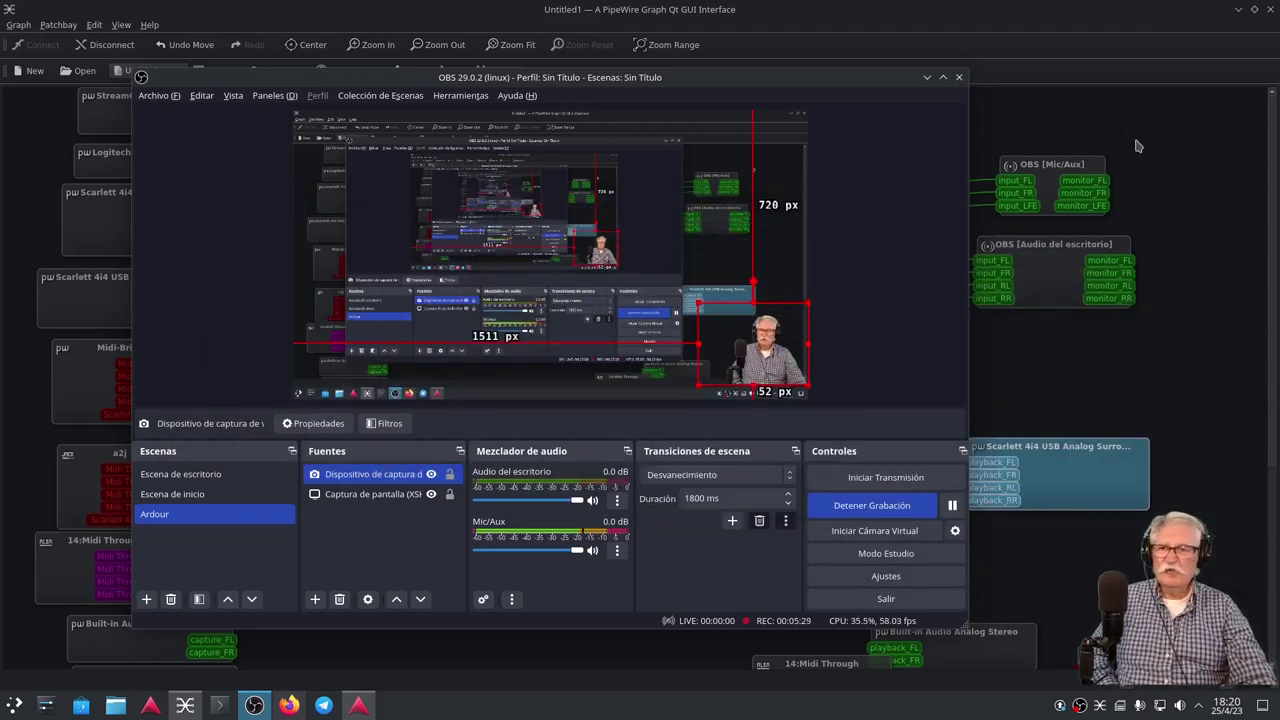
pyautogui.click(927, 77)
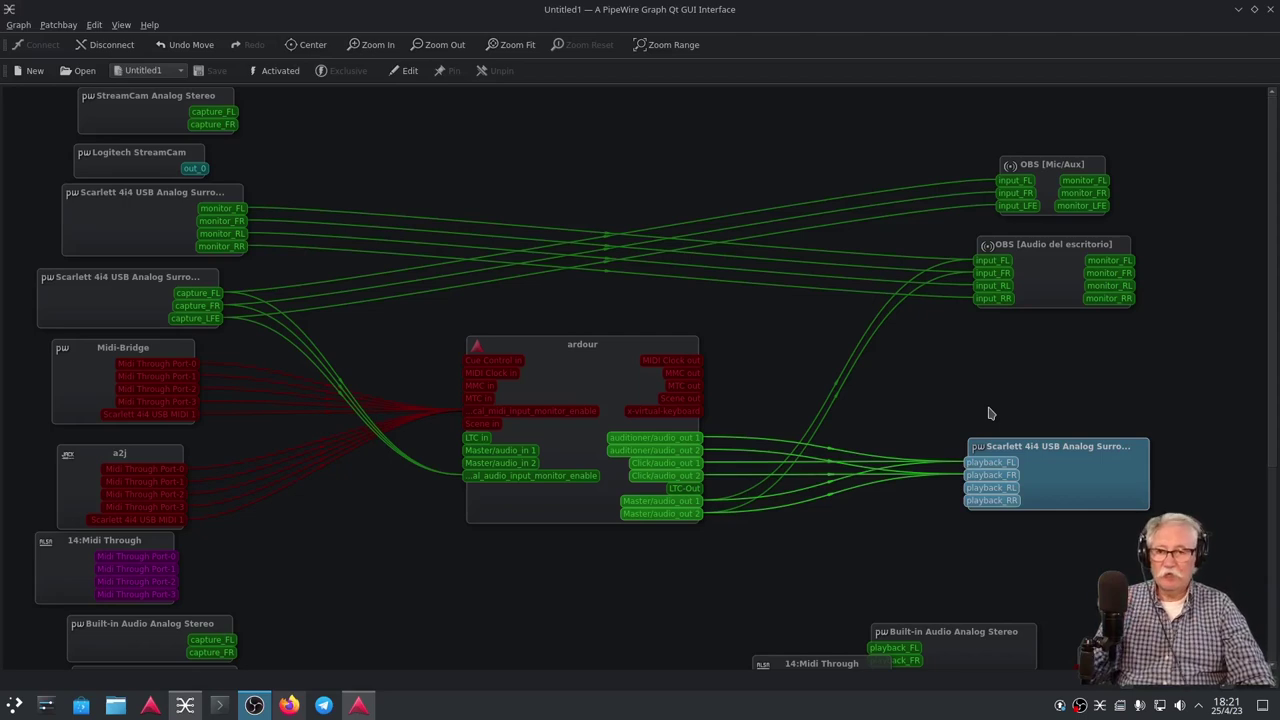
# Return to Ardour, reopen the plugin manager and examine the plugin list down to the Calf Studio Gear entries
pyautogui.moveTo(952, 16); pyautogui.dragTo(1279, 170)
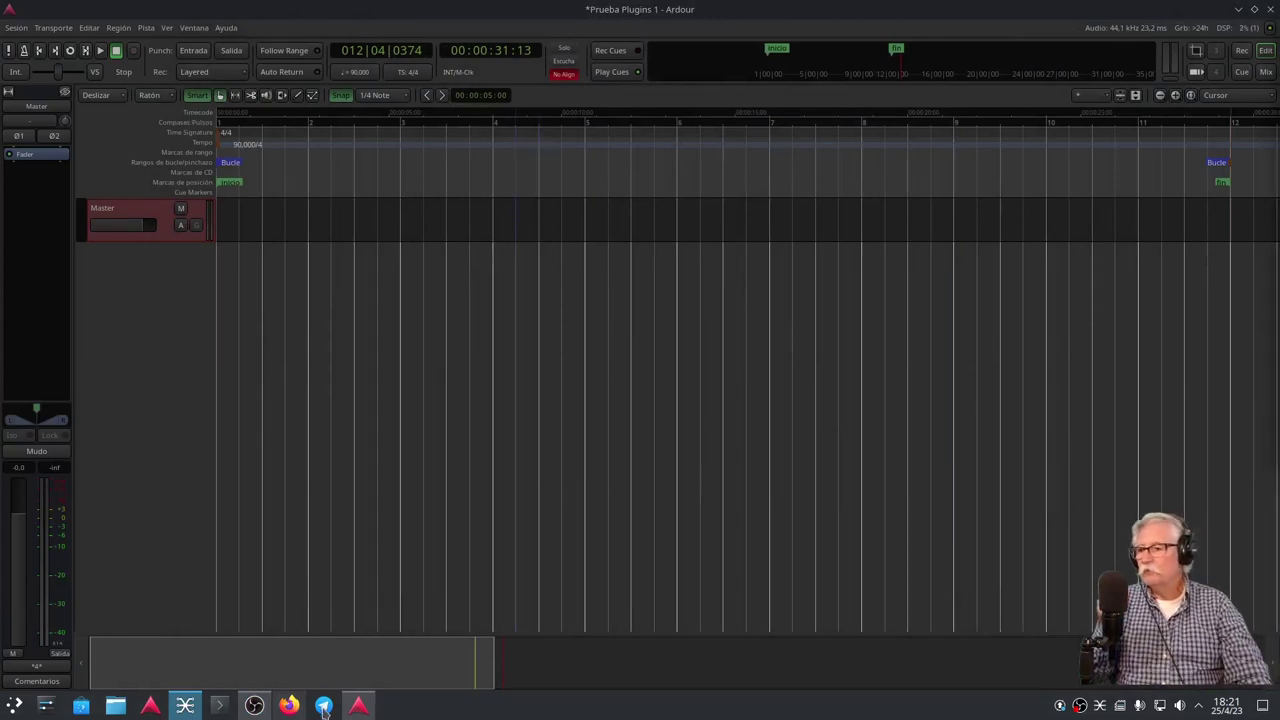
pyautogui.click(194, 27)
pyautogui.click(237, 296)
pyautogui.click(194, 27)
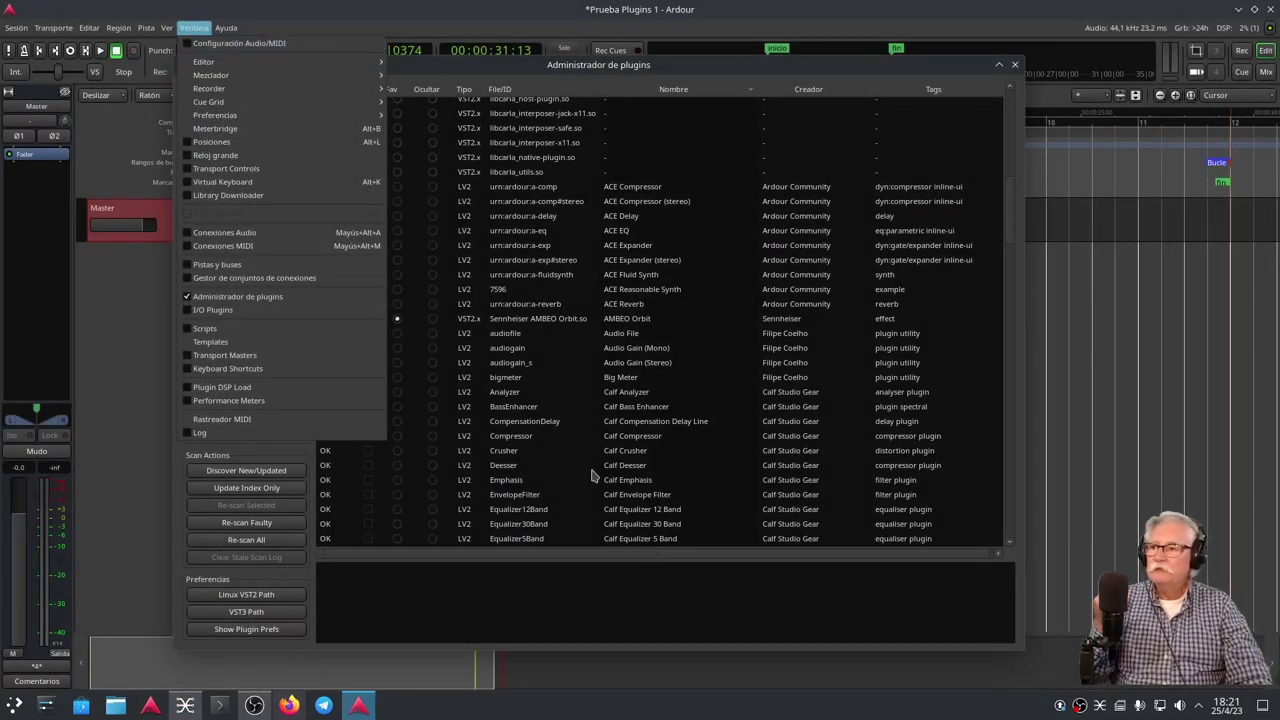
pyautogui.click(805, 76)
pyautogui.scroll(-2, 617, 281)
pyautogui.scroll(-3, 617, 281)
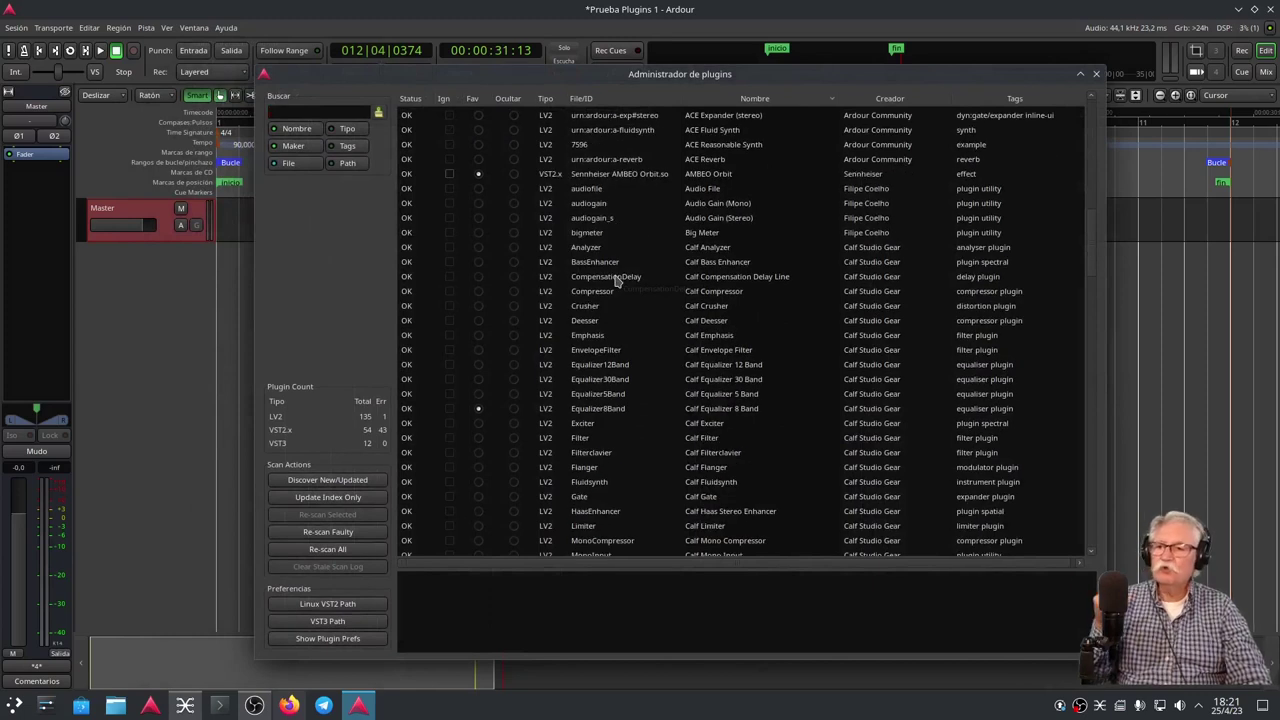
pyautogui.scroll(-5, 617, 281)
pyautogui.scroll(-6, 617, 281)
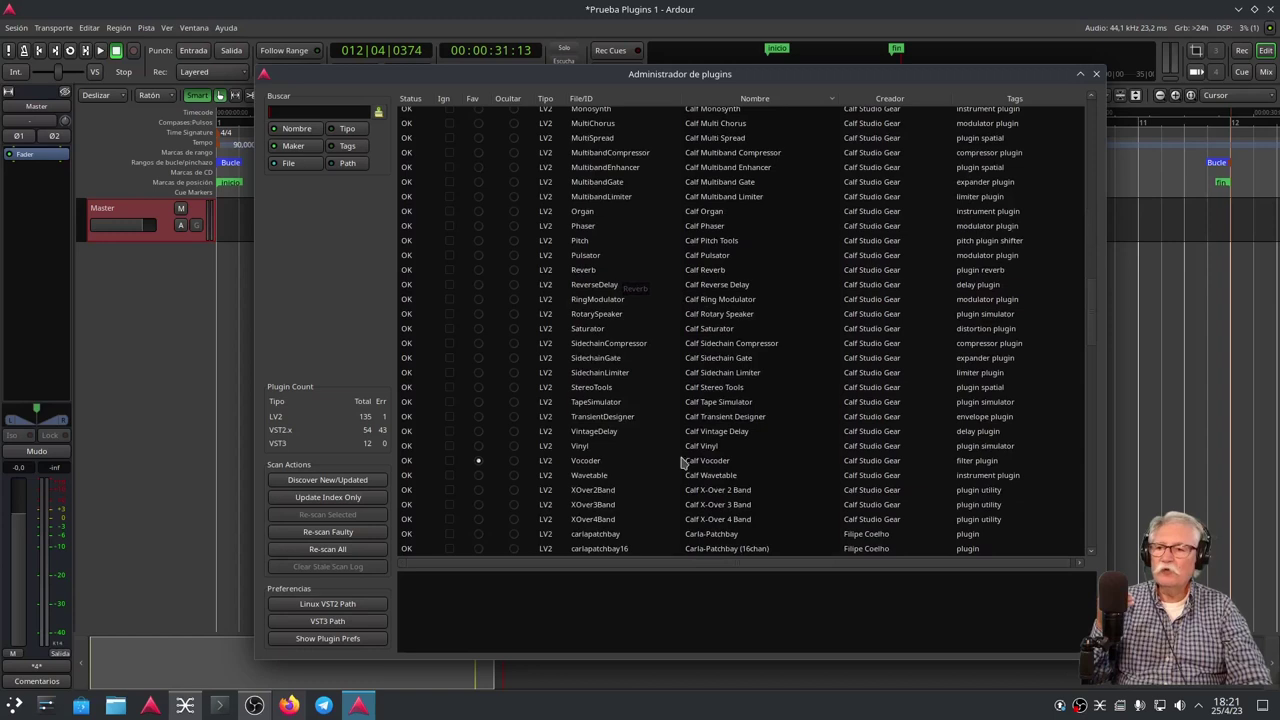
# Examine the details of the Calf Vocoder and TAL-Vocoder-2 plugins, and close the plugin manager
pyautogui.click(690, 461)
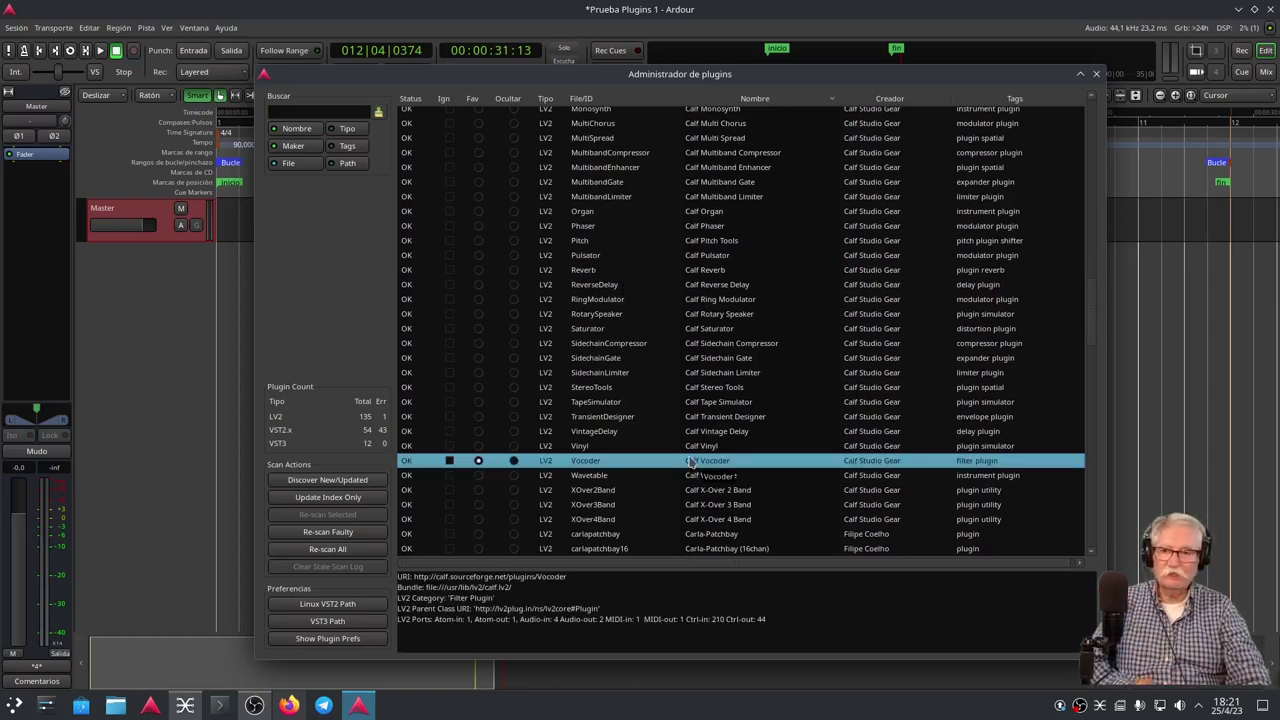
pyautogui.scroll(-10, 691, 462)
pyautogui.scroll(-6, 694, 405)
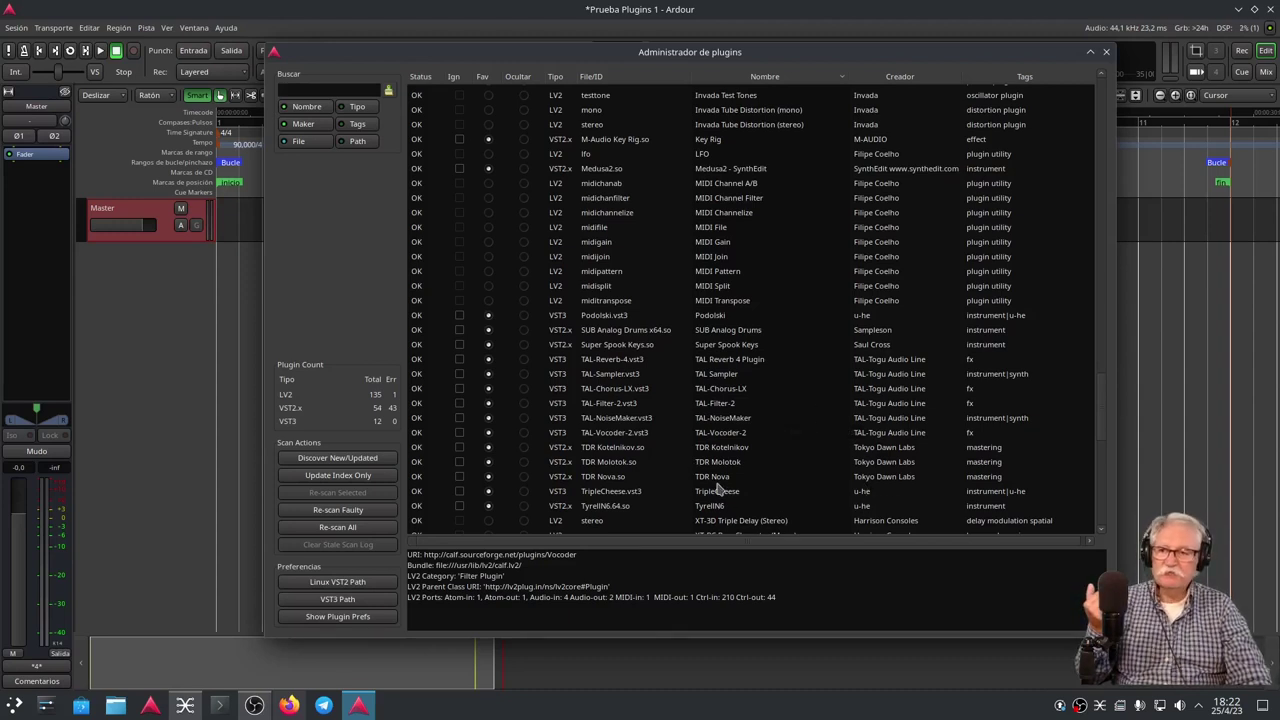
pyautogui.click(710, 435)
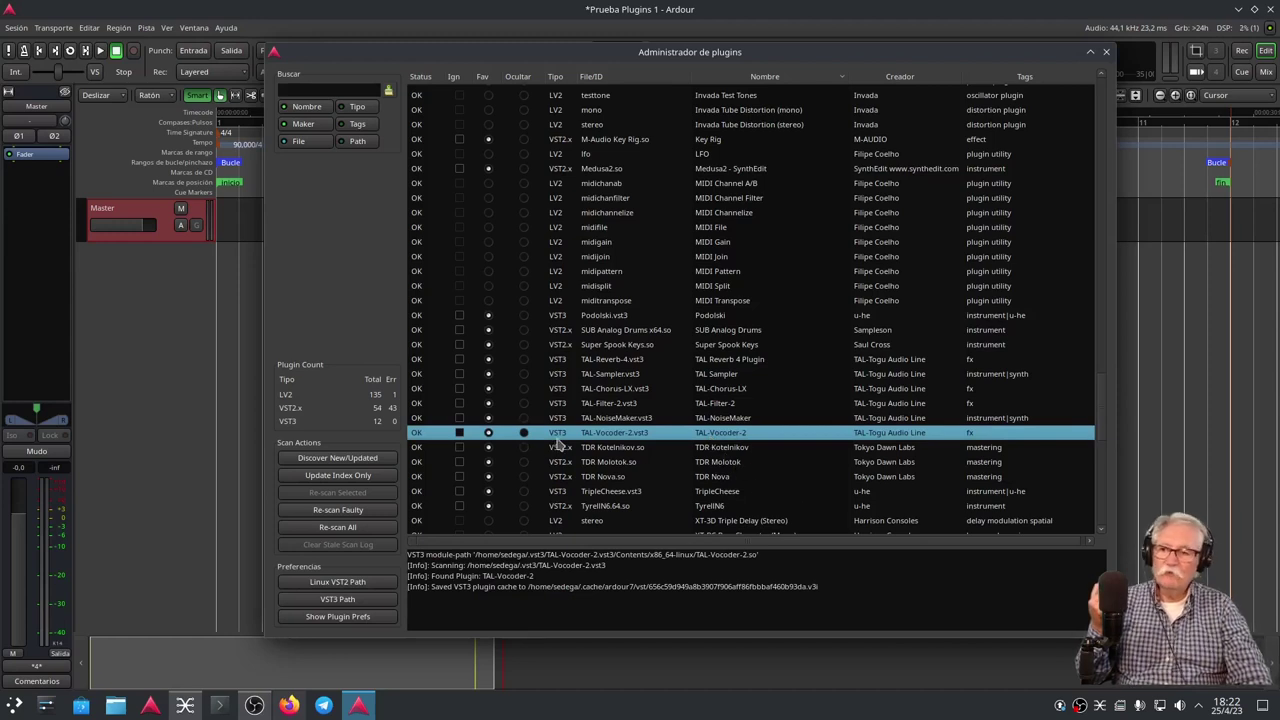
pyautogui.press('Escape')
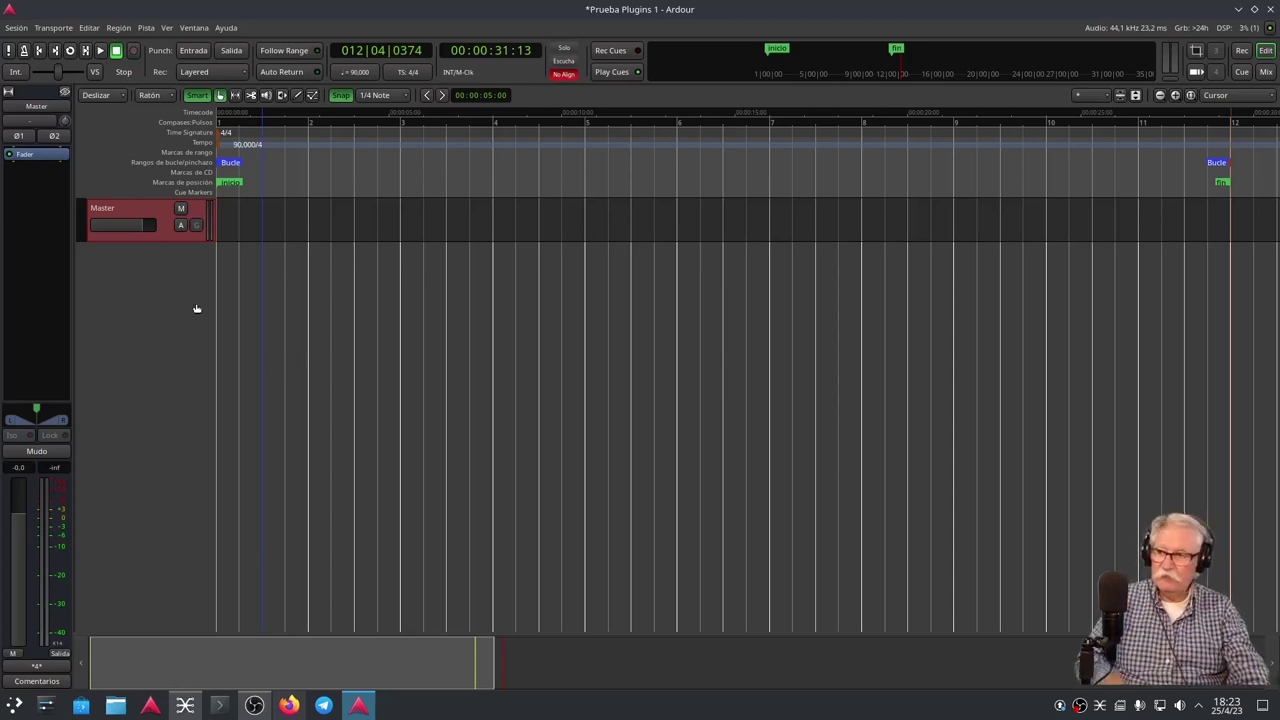
pyautogui.click(120, 298)
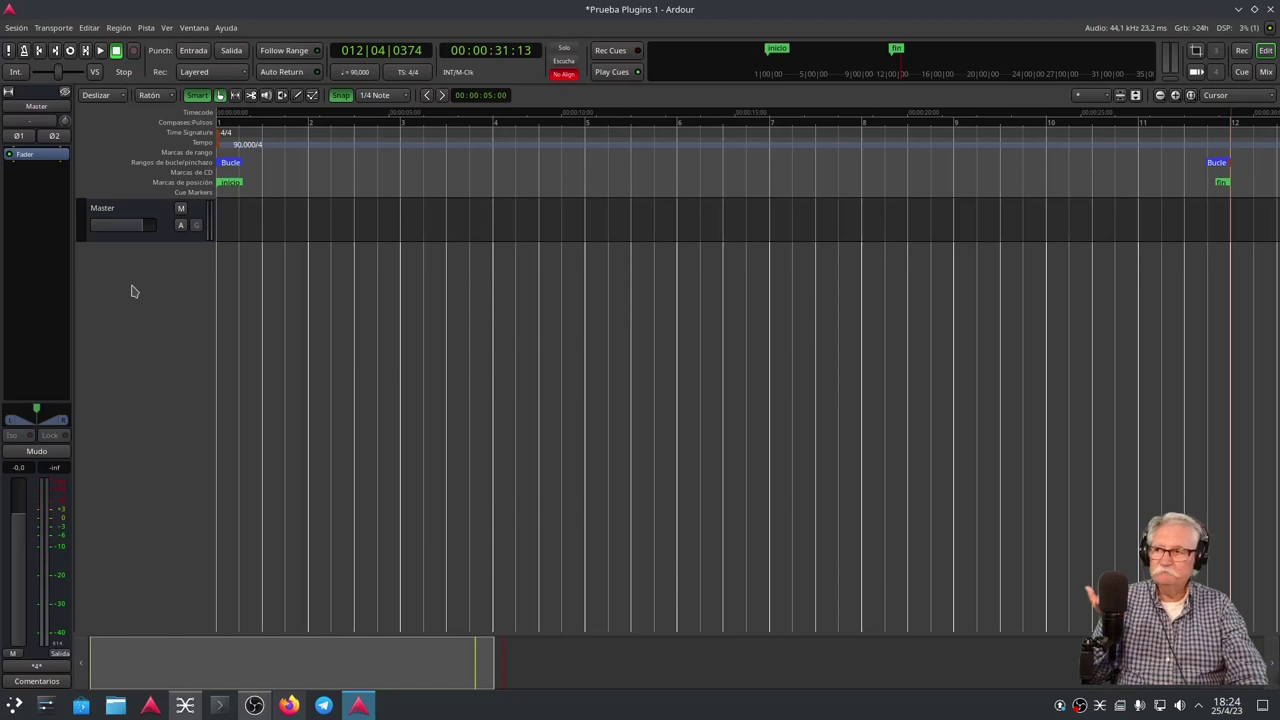
pyautogui.doubleClick(128, 288)
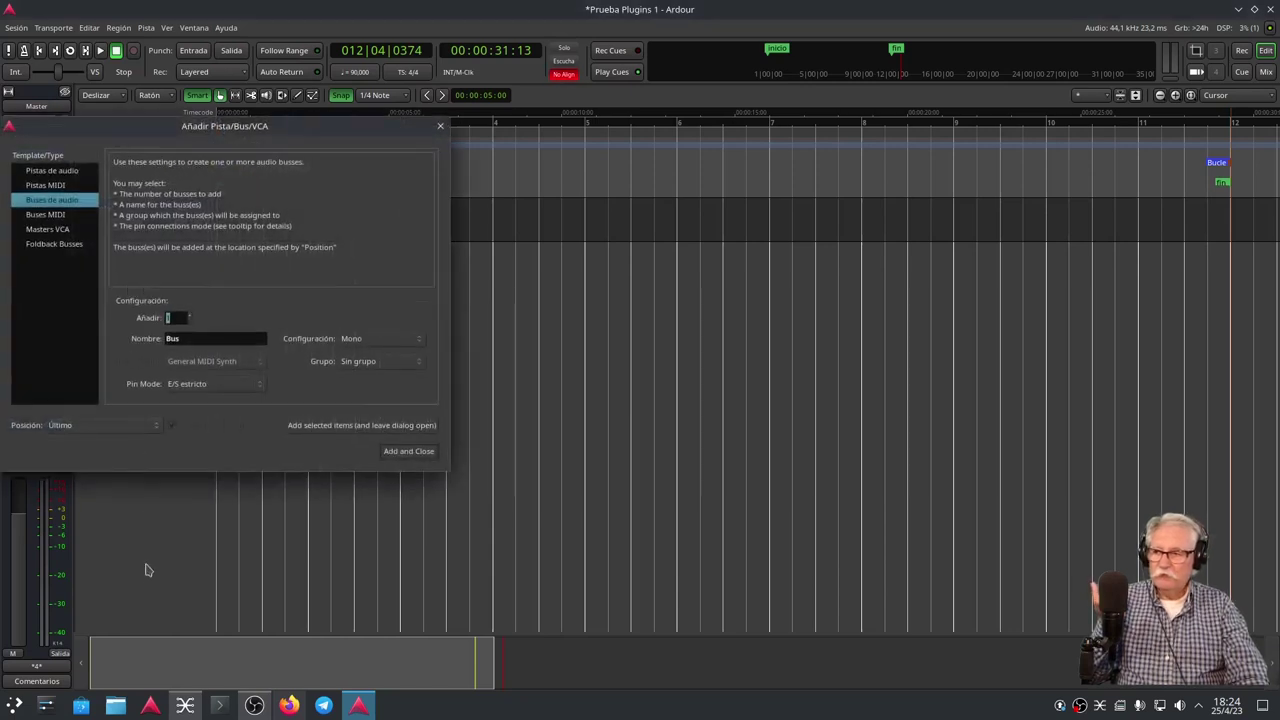
pyautogui.click(439, 128)
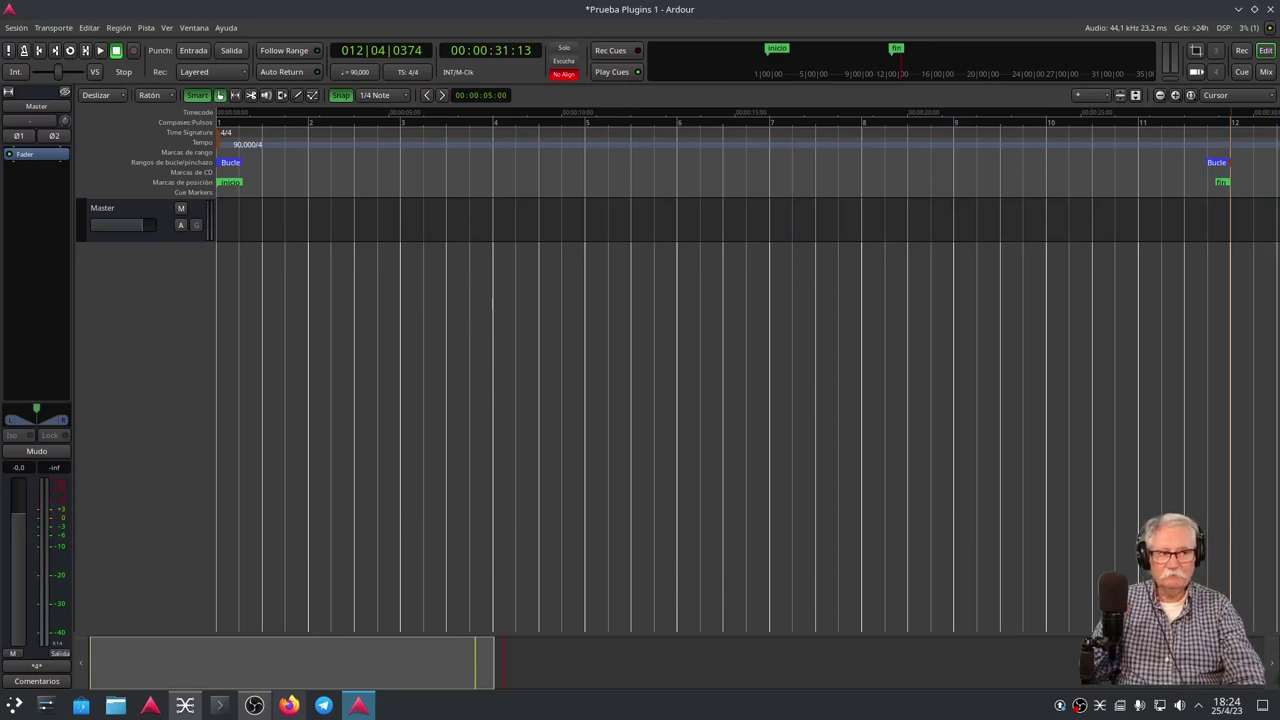
# Start adding a new audio track and set its channel configuration to Estéreo
pyautogui.doubleClick(158, 308)
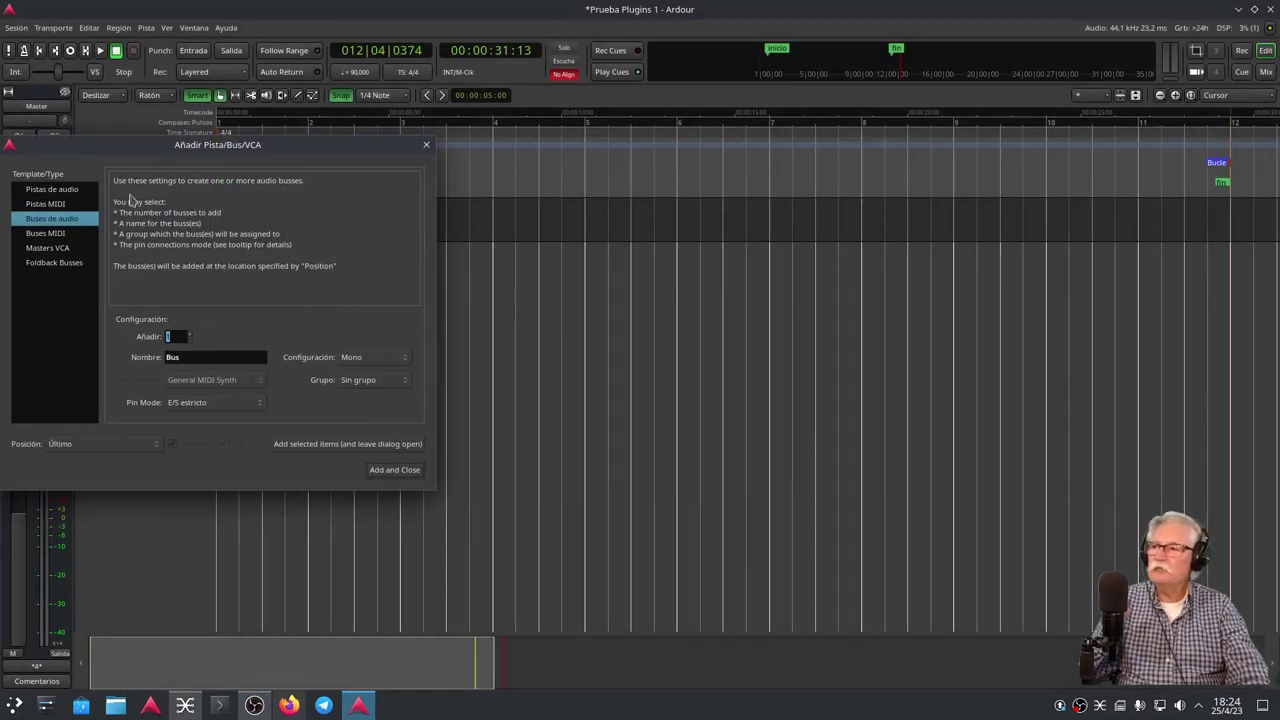
pyautogui.click(60, 190)
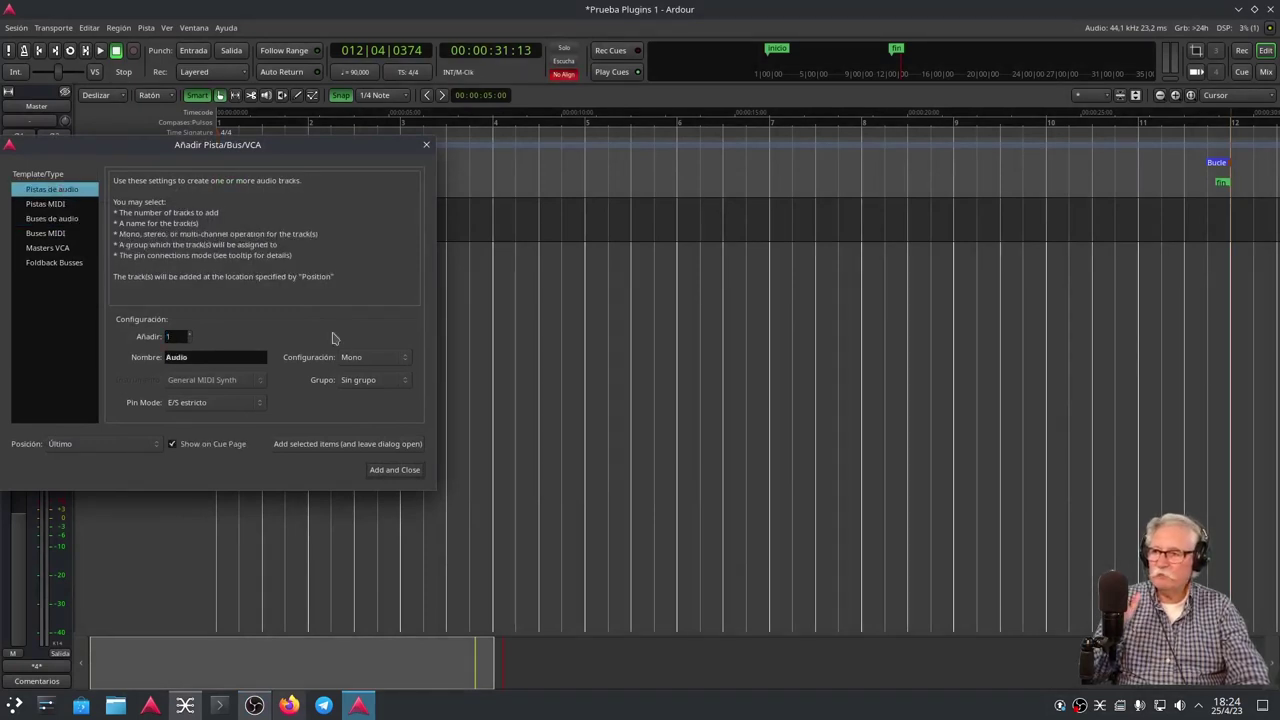
pyautogui.click(356, 360)
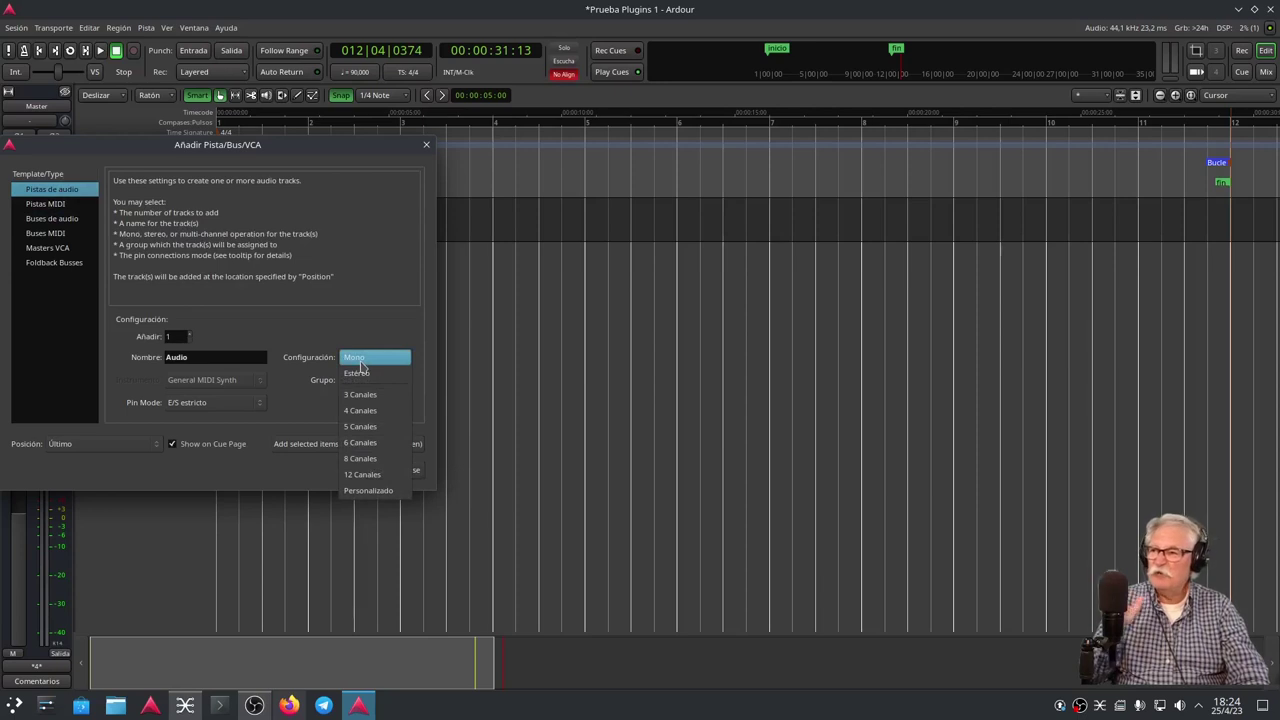
pyautogui.click(368, 374)
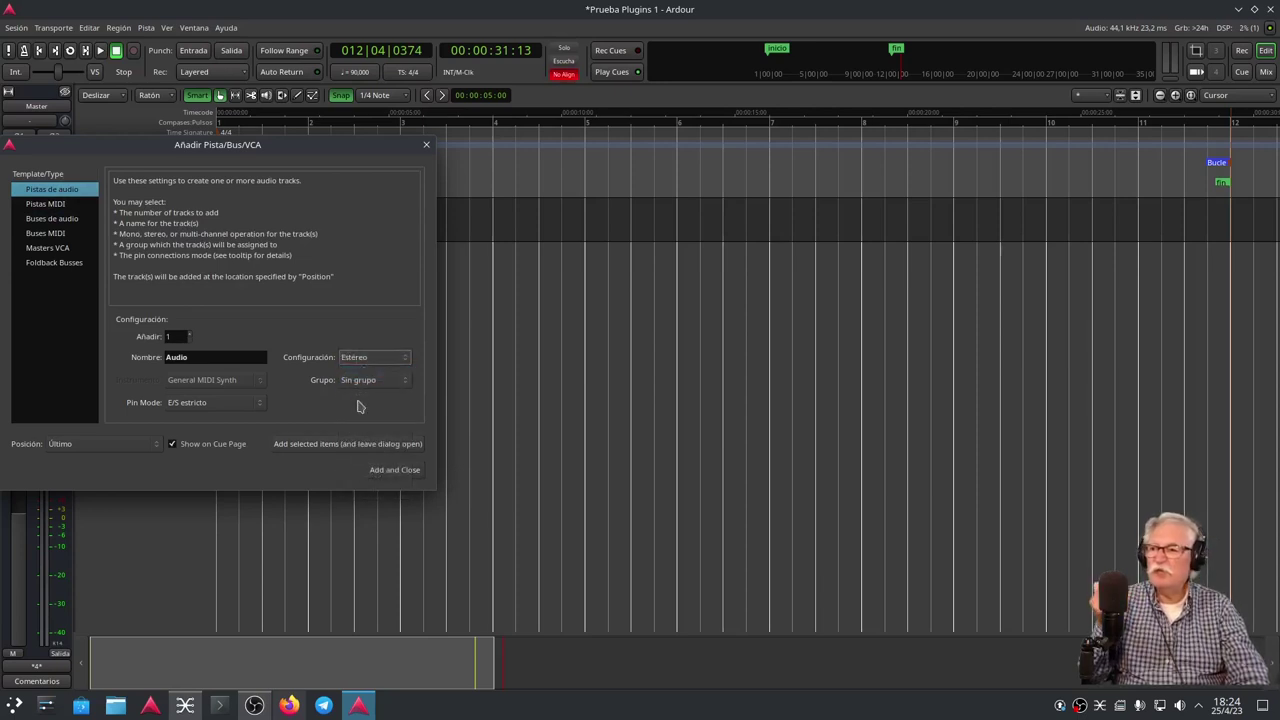
# Switch the new track's type to MIDI and add it with TripleCheese as its instrument
pyautogui.click(50, 205)
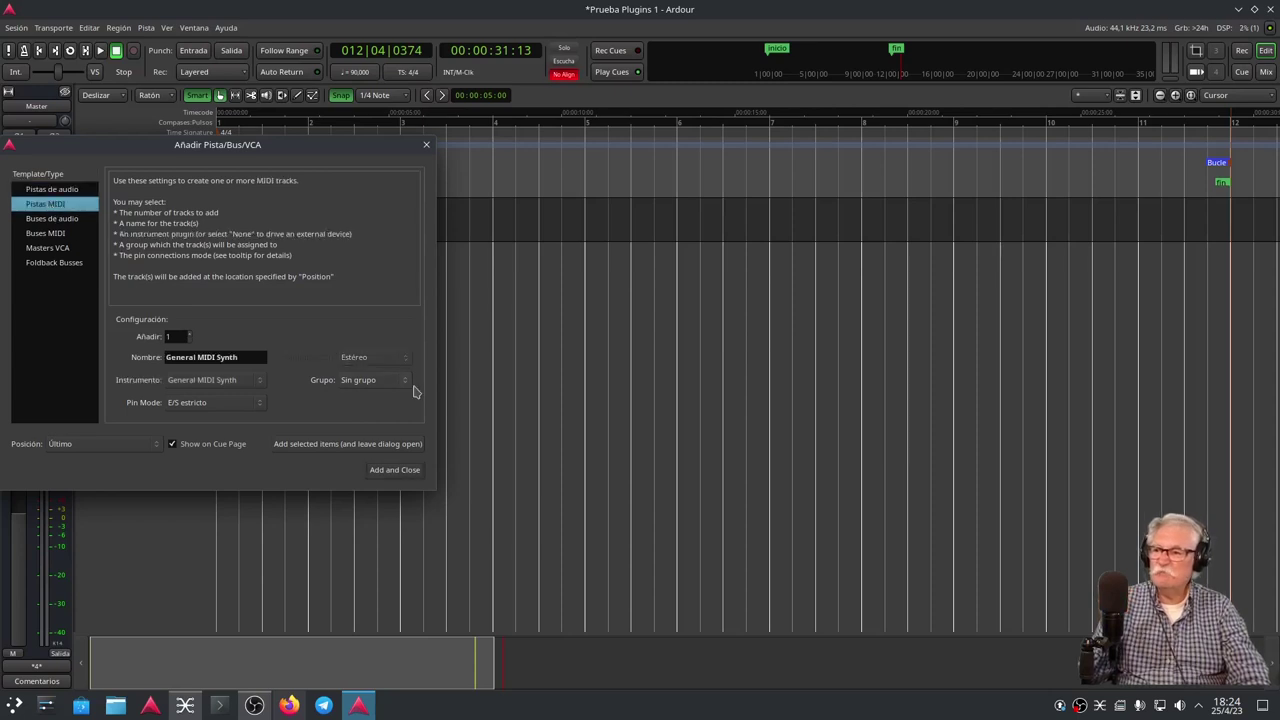
pyautogui.click(212, 380)
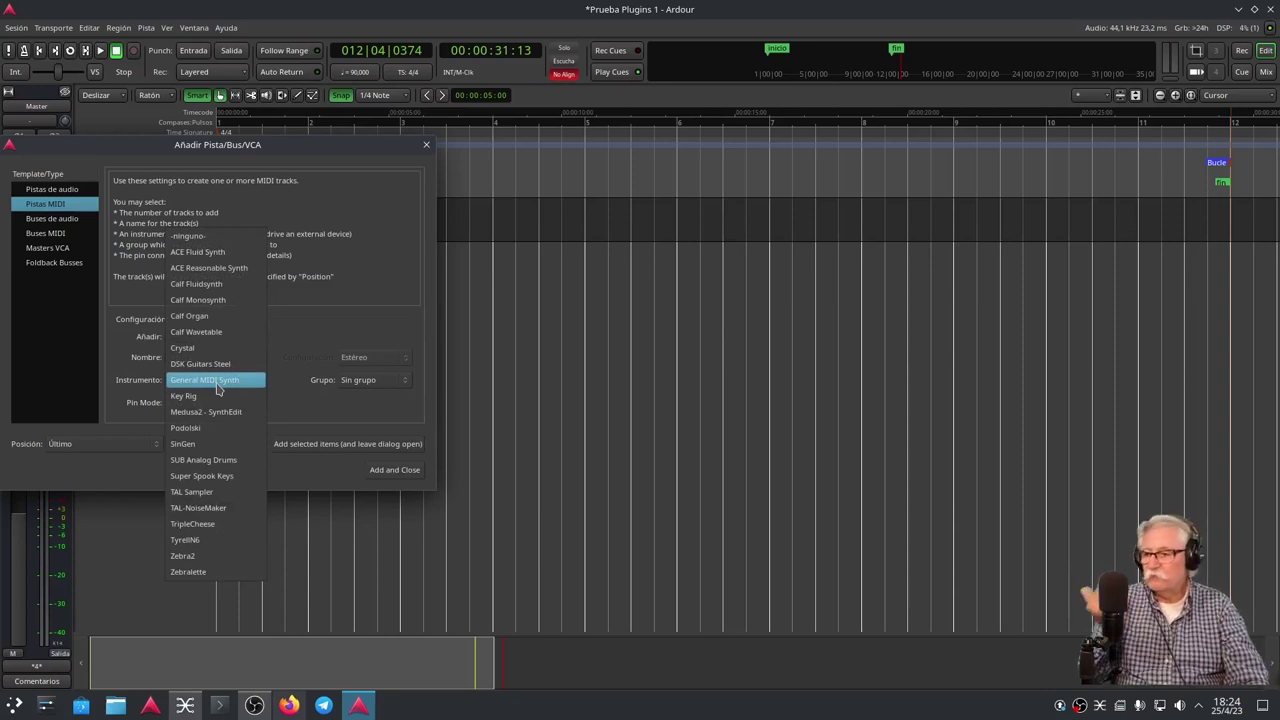
pyautogui.click(203, 528)
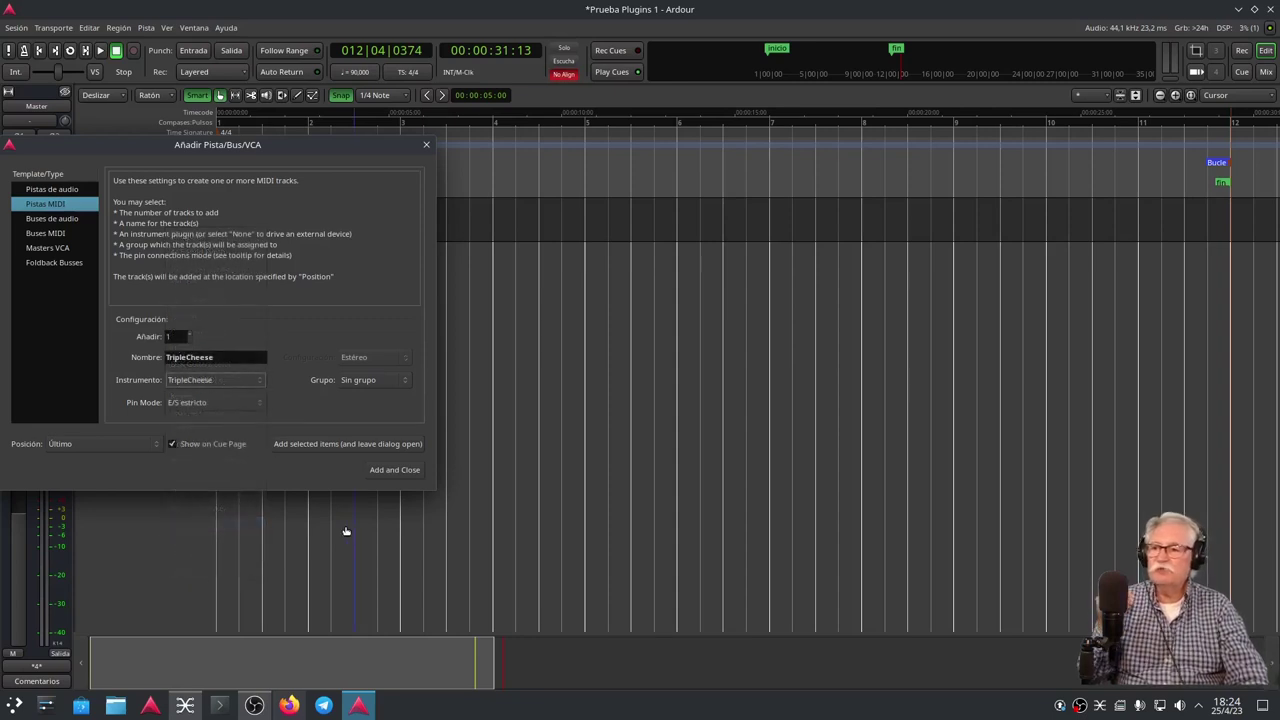
pyautogui.press('Return')
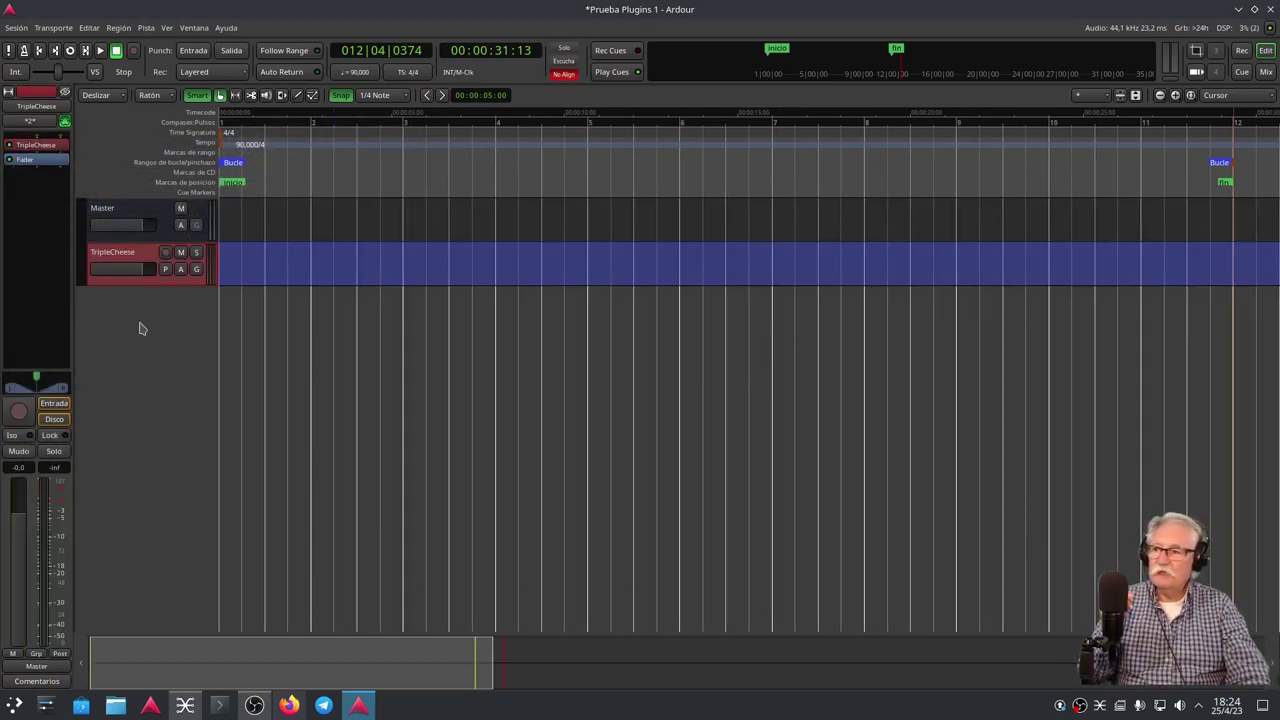
# Increase the TripleCheese track's height and move its TripleCheese synth after the fader in the processor chain
pyautogui.moveTo(139, 283); pyautogui.dragTo(146, 366)
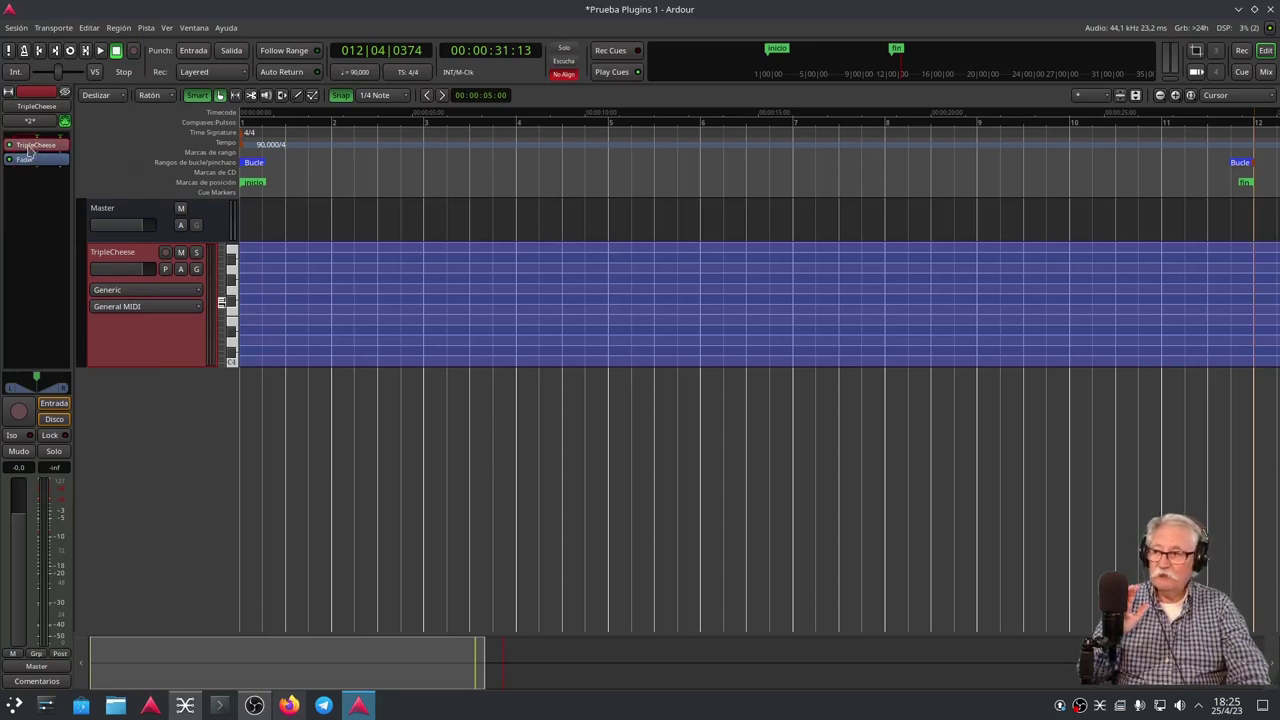
pyautogui.moveTo(30, 150); pyautogui.dragTo(35, 180)
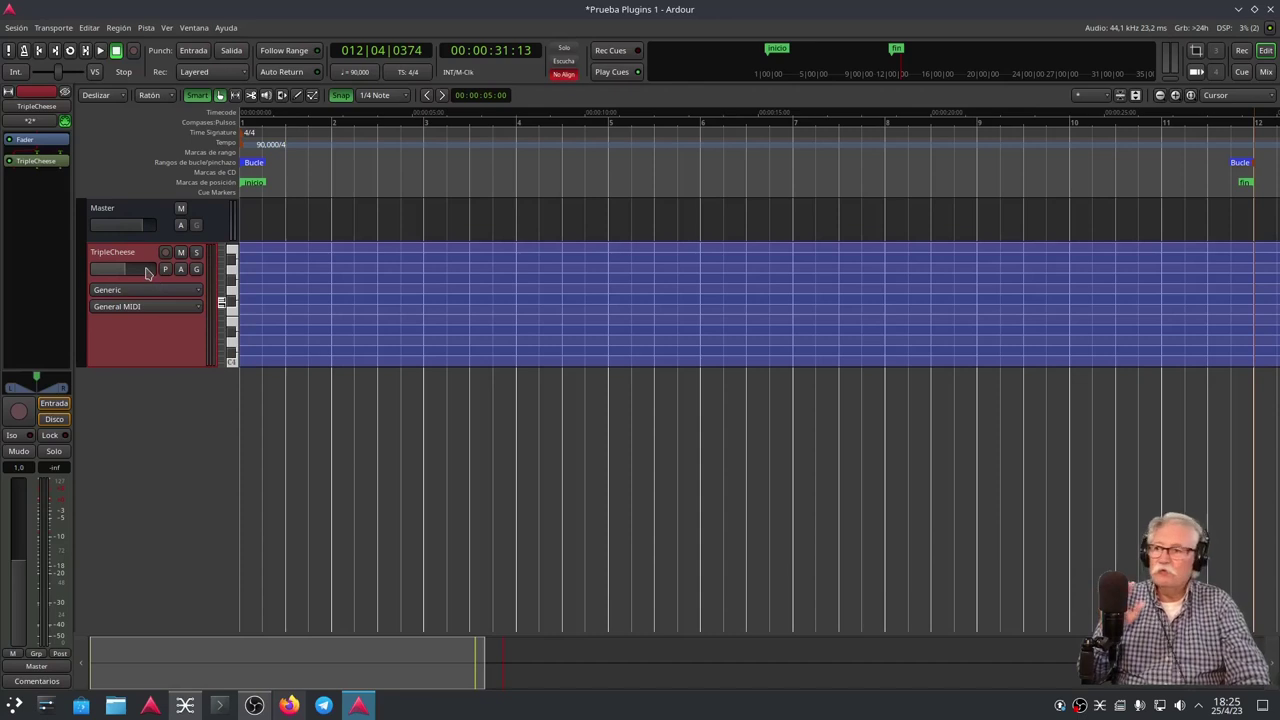
pyautogui.moveTo(170, 360); pyautogui.dragTo(175, 420)
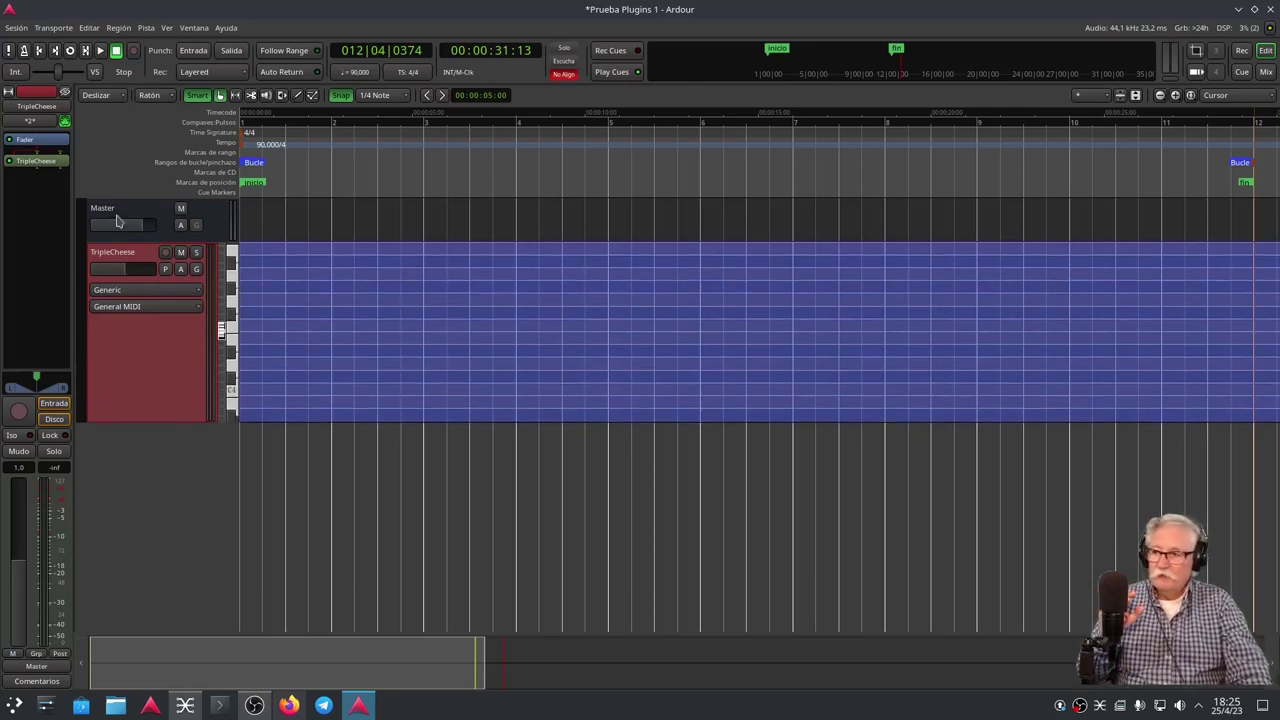
# Rename the TripleCheese track as Carrier and deselect it
pyautogui.doubleClick(123, 257)
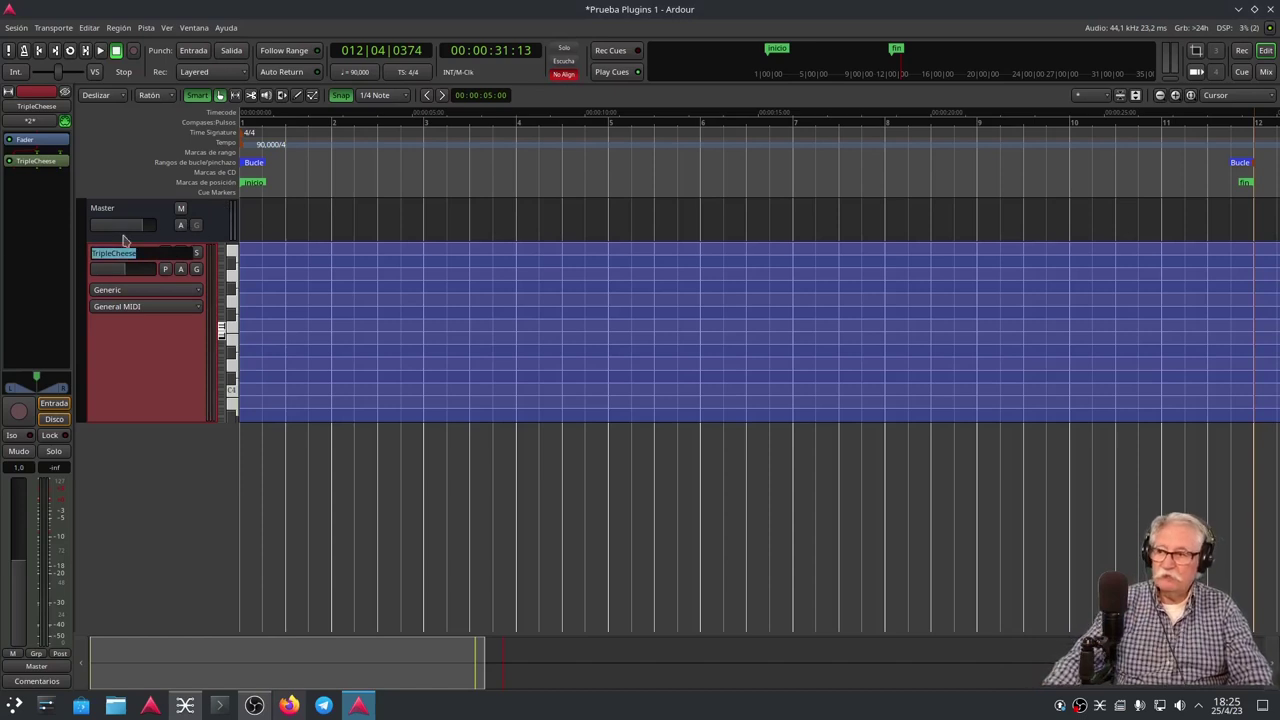
pyautogui.write('Carrier')
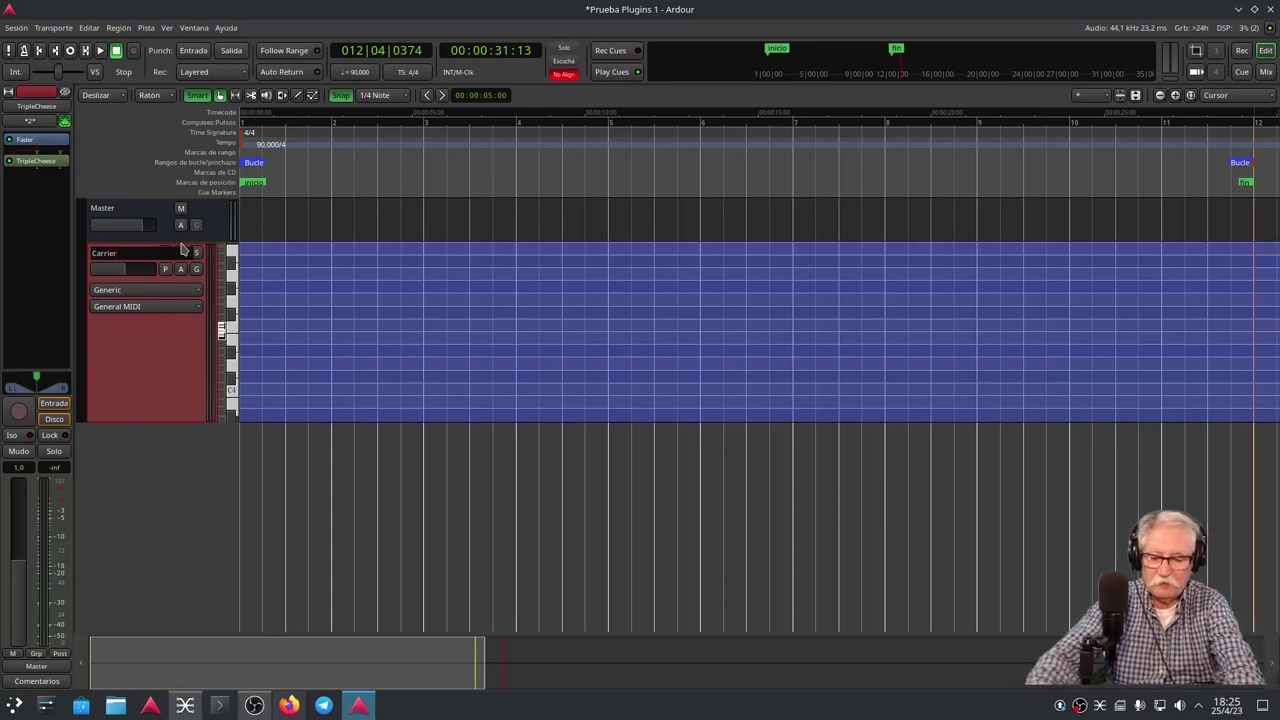
pyautogui.press('Return')
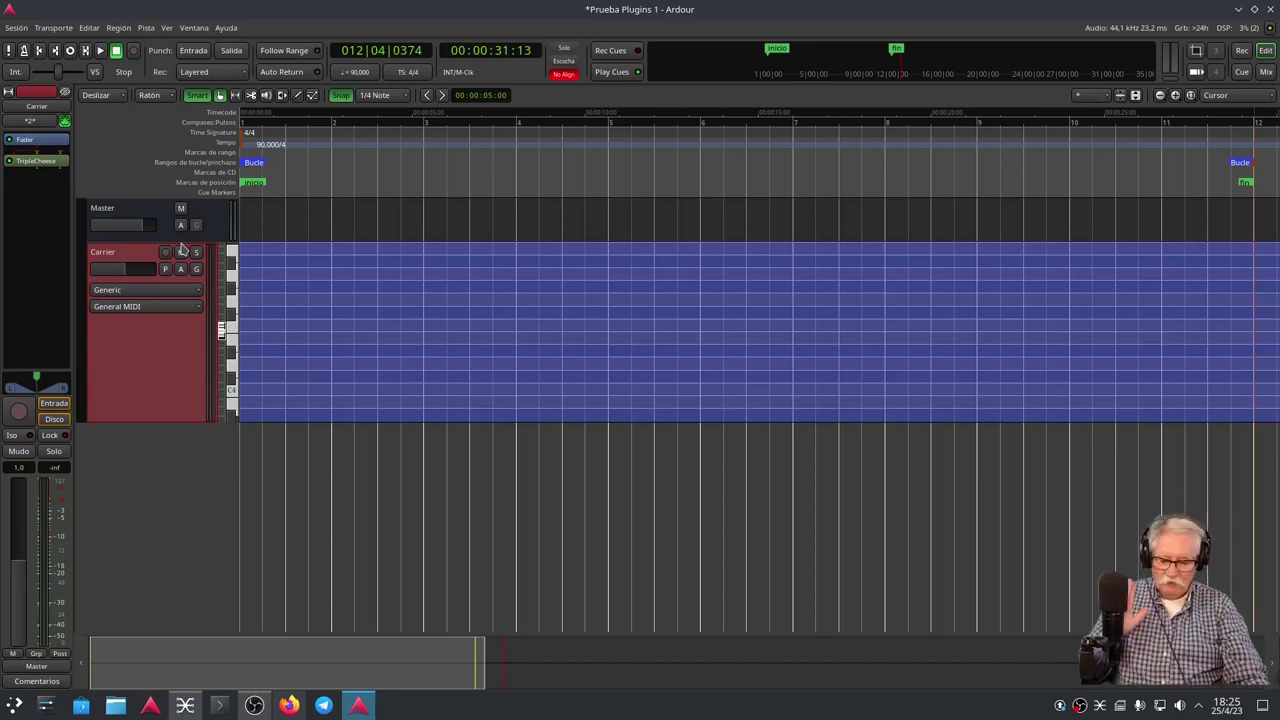
pyautogui.click(180, 489)
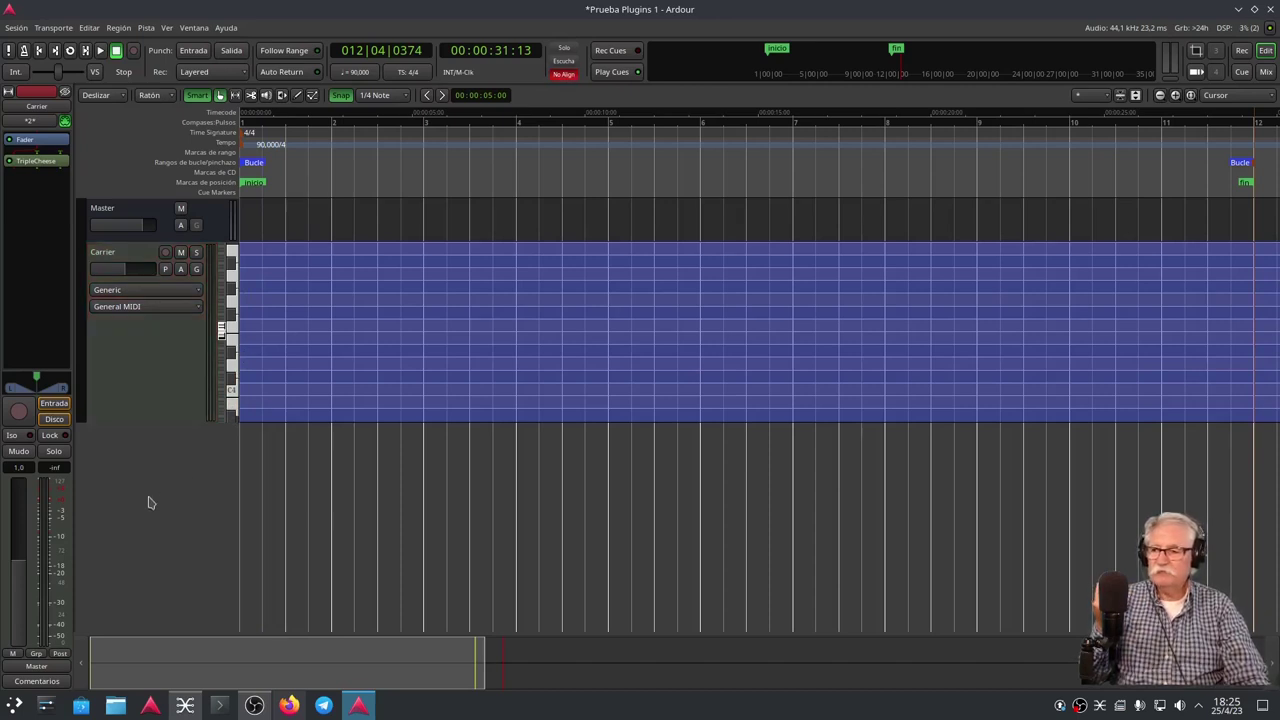
# Add one new audio track with the Mono channel configuration
pyautogui.doubleClick(146, 494)
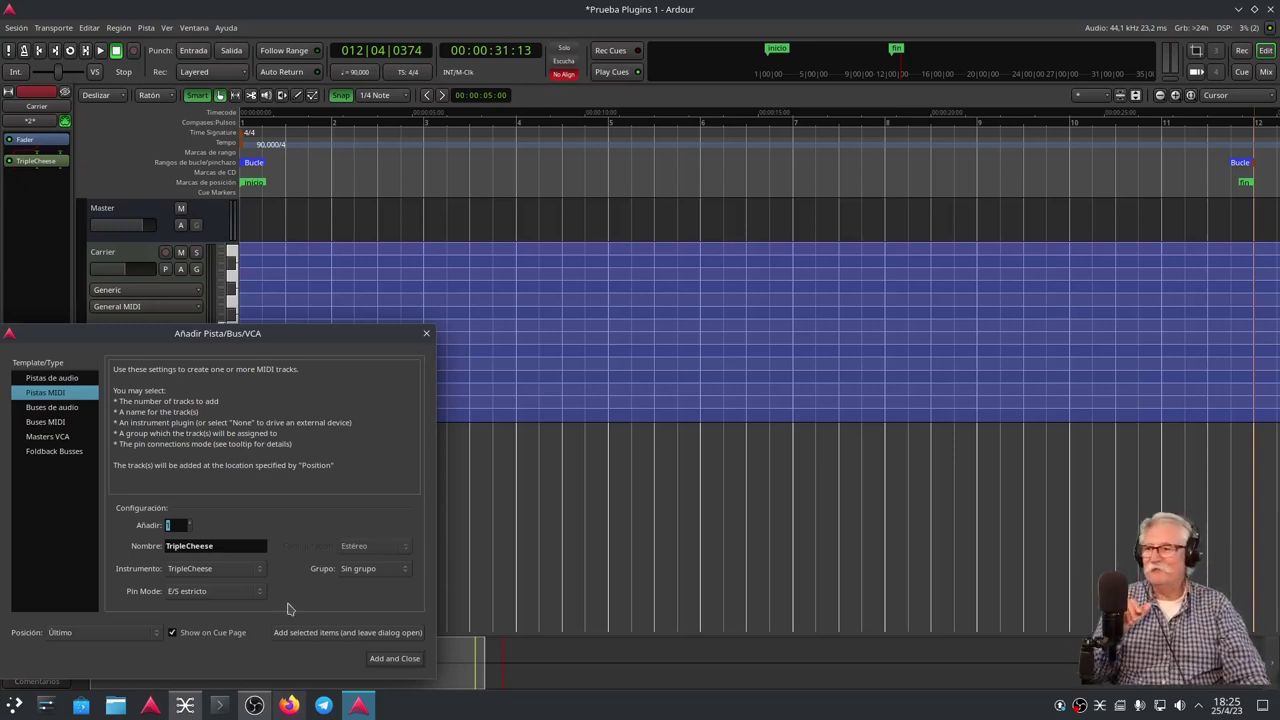
pyautogui.click(72, 380)
pyautogui.click(347, 548)
pyautogui.click(349, 535)
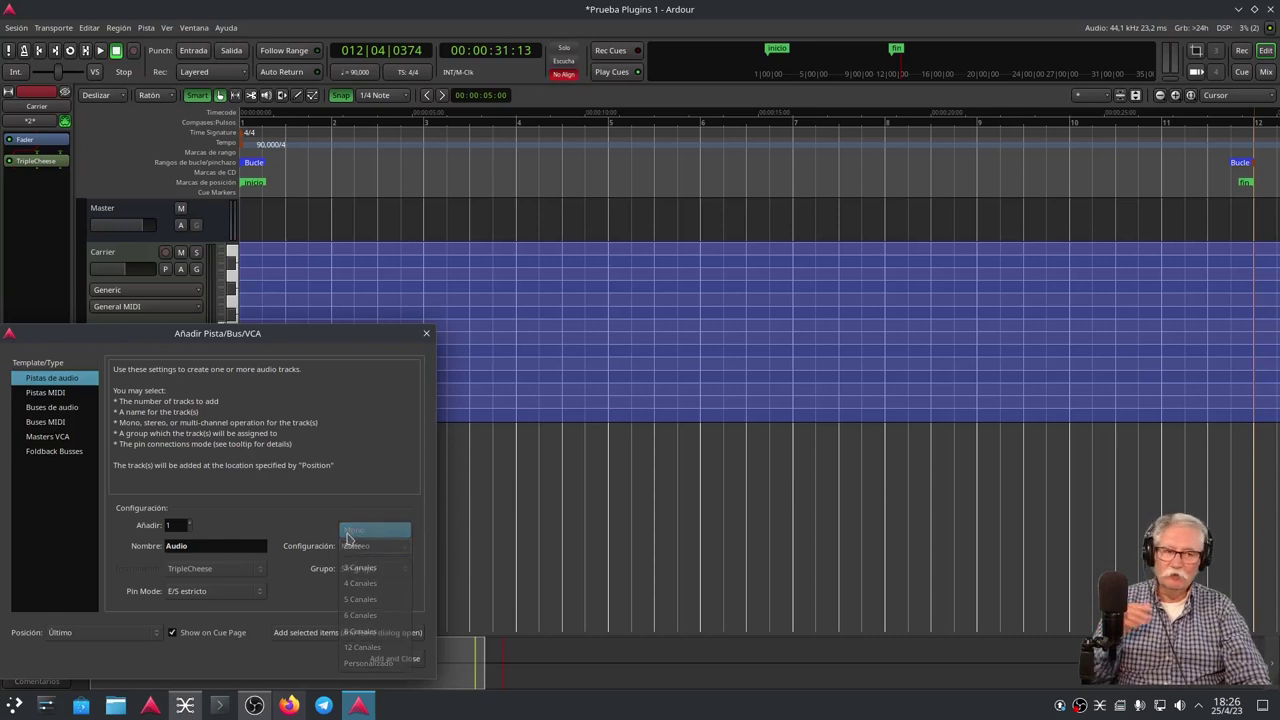
pyautogui.click(395, 659)
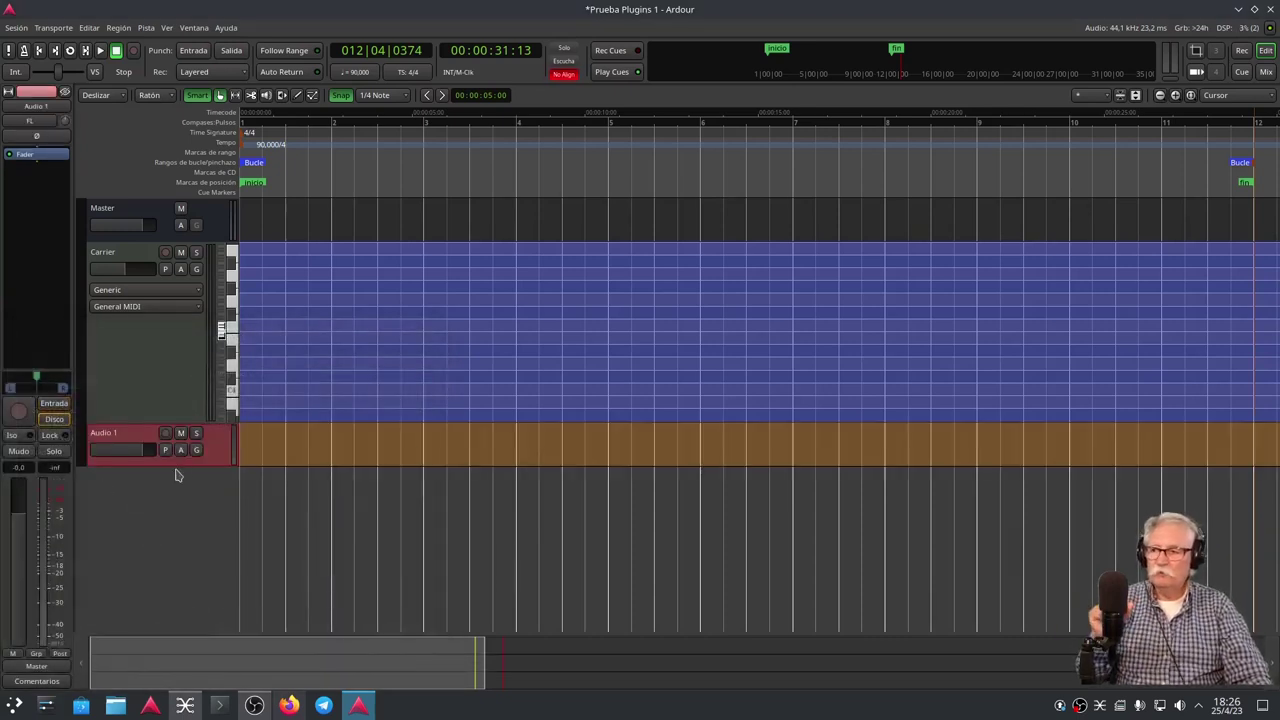
# Rename the new audio track as Moduator, making it taller and the Carrier track shorter
pyautogui.moveTo(170, 465); pyautogui.dragTo(158, 551)
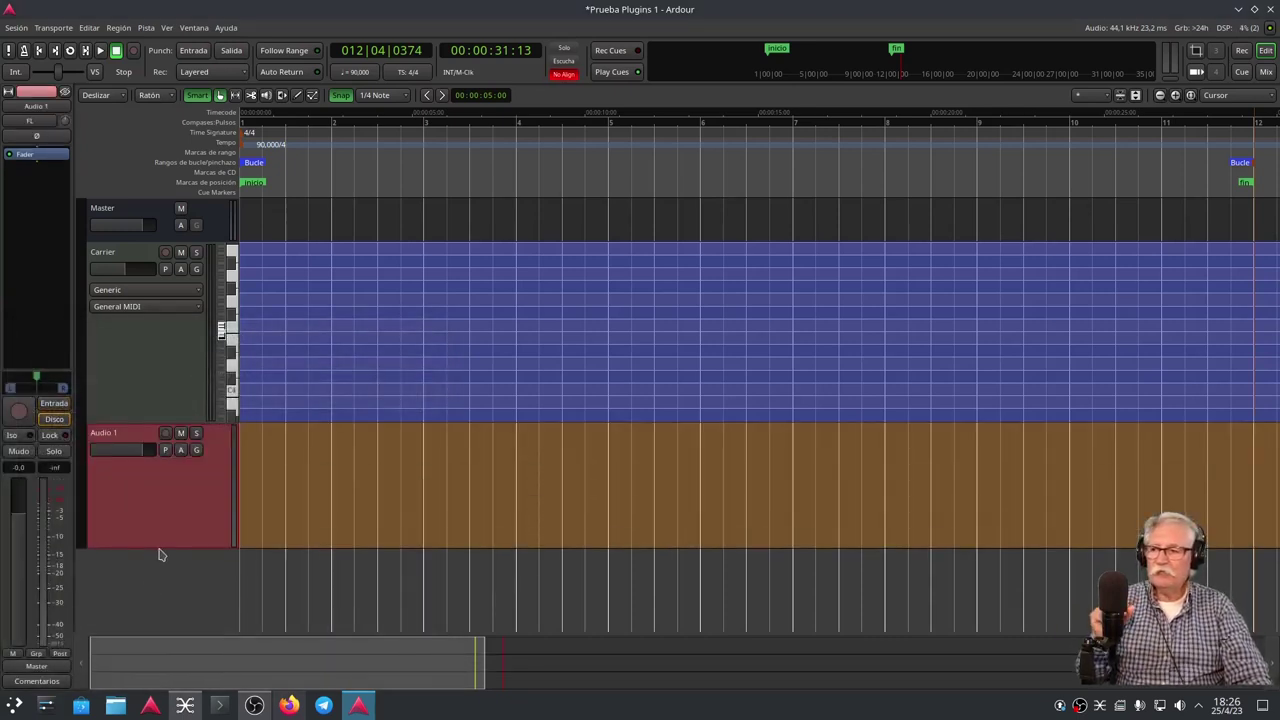
pyautogui.doubleClick(121, 435)
pyautogui.write('Moduator')
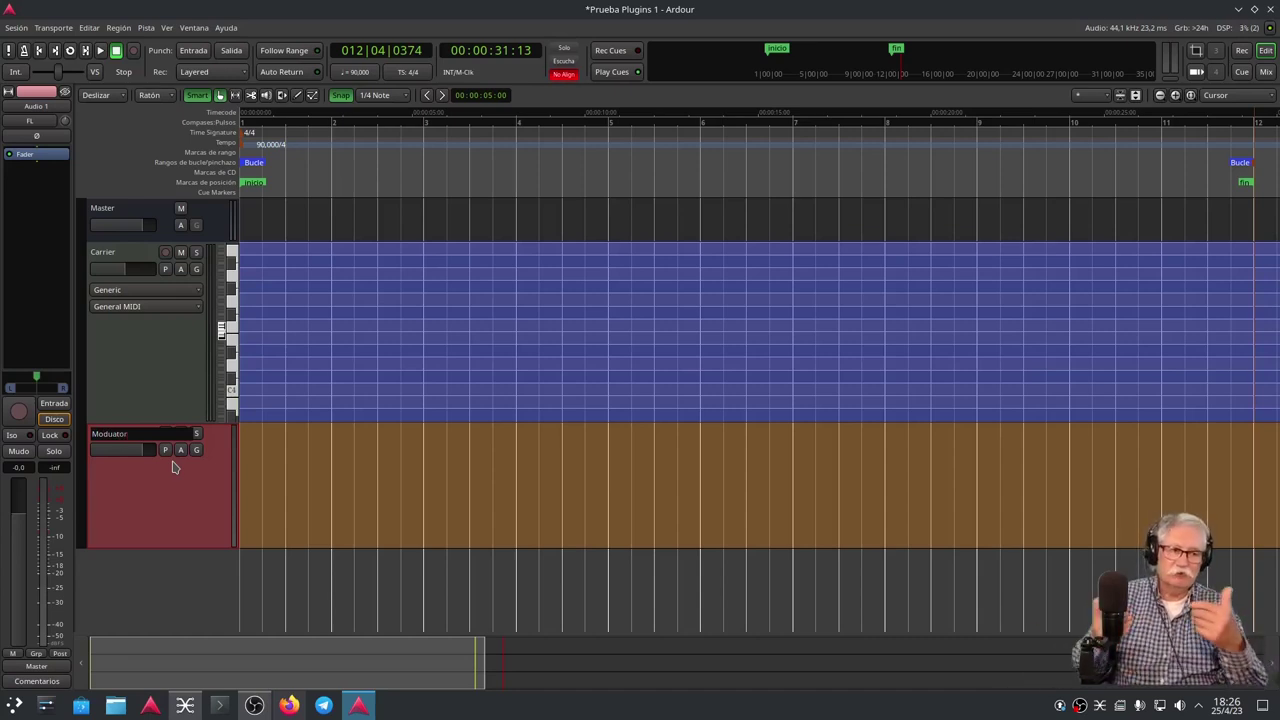
pyautogui.press('Return')
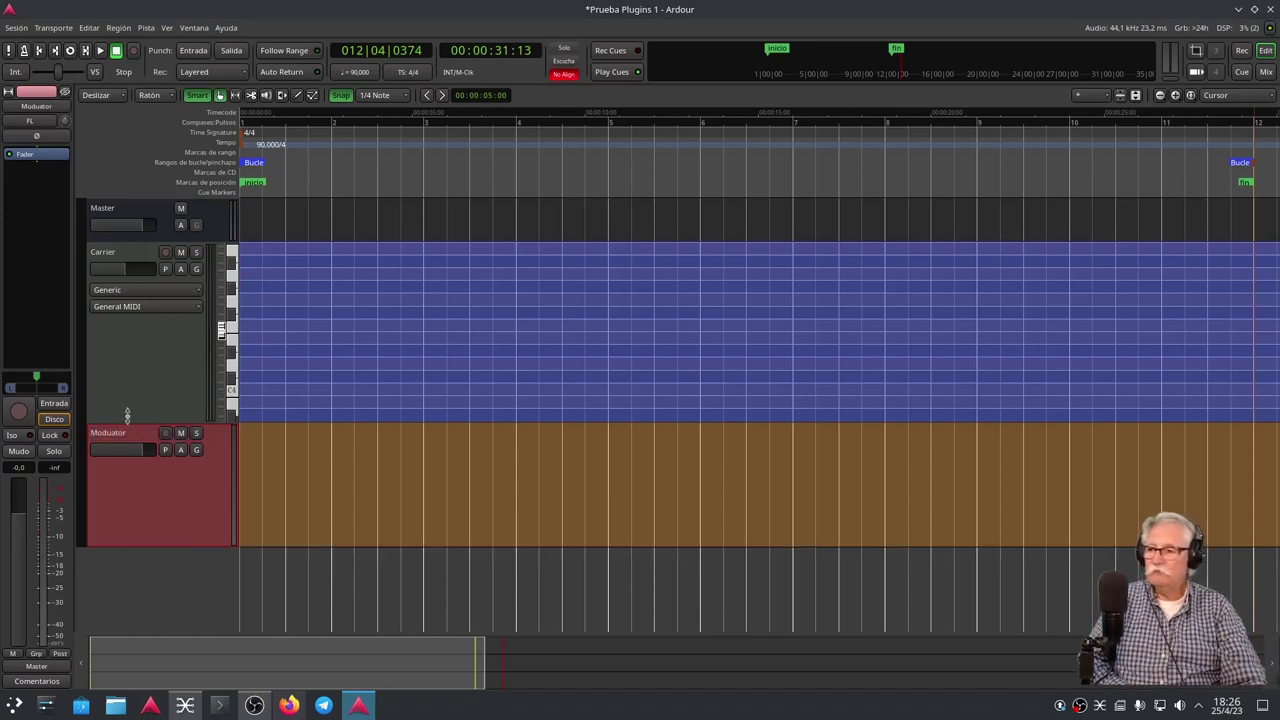
pyautogui.moveTo(130, 415); pyautogui.dragTo(130, 340)
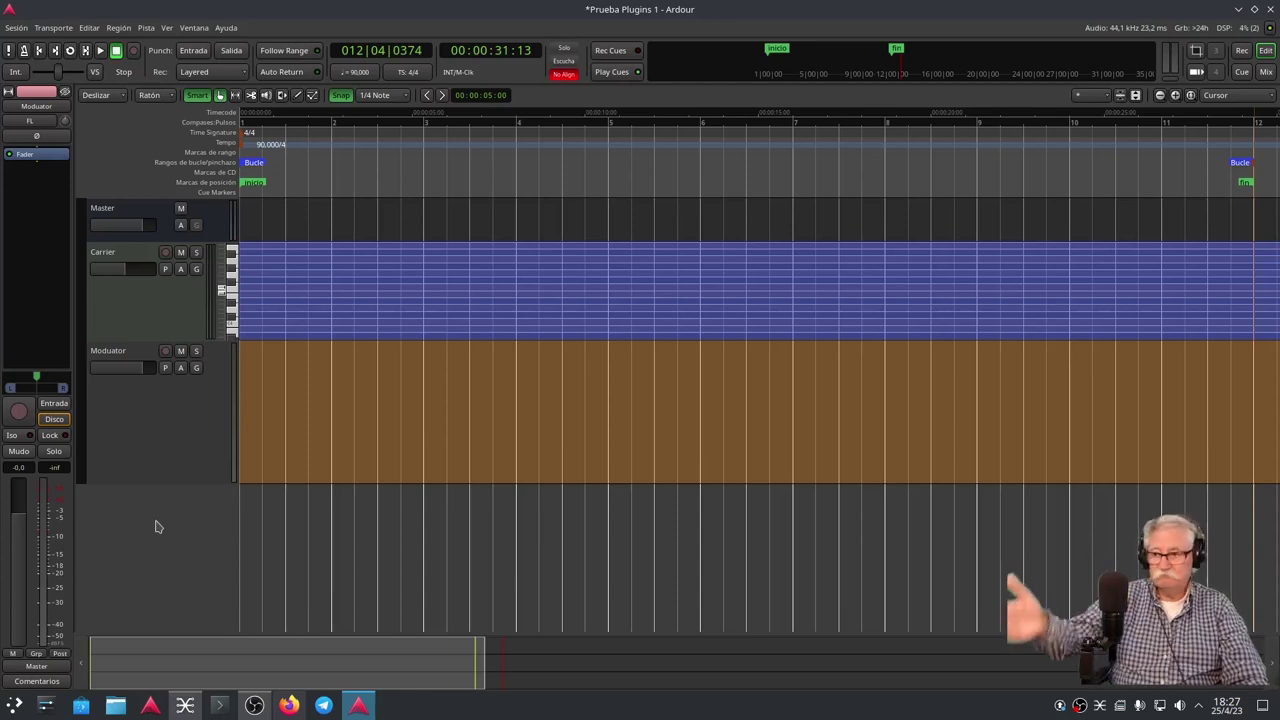
# Add an audio bus named Vocoder with the Estéreo configuration and make it slightly taller
pyautogui.doubleClick(155, 522)
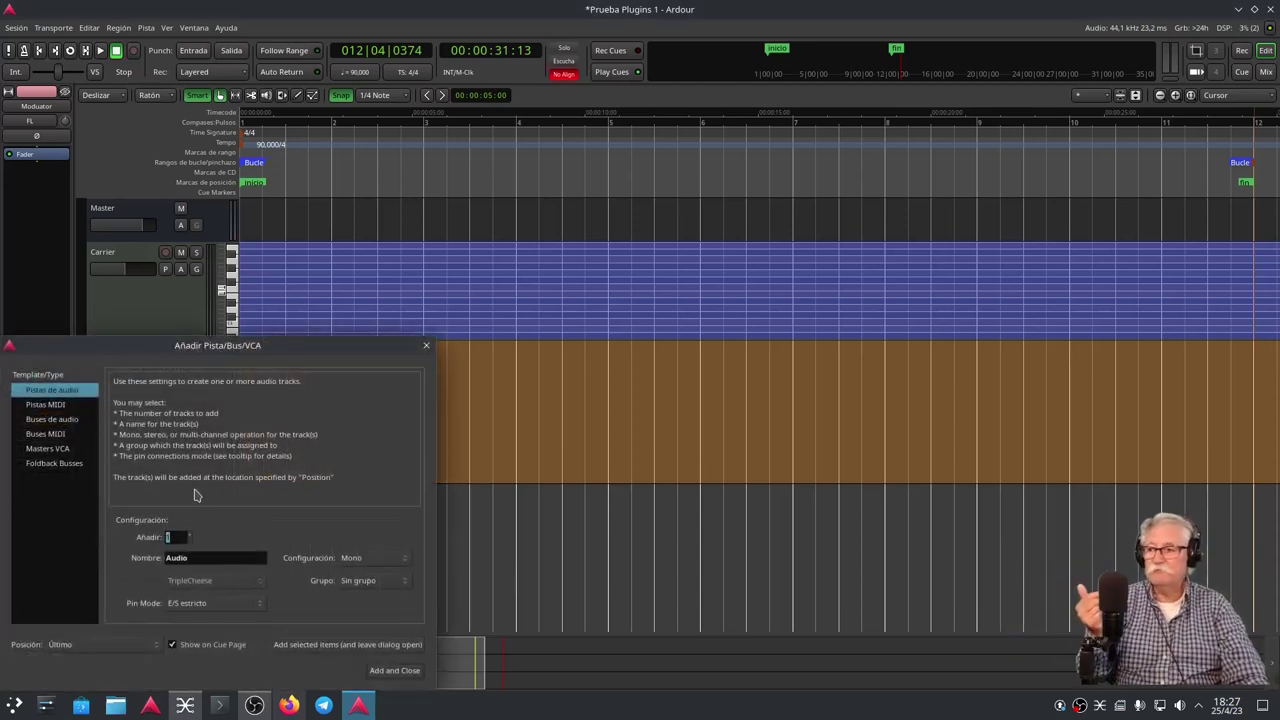
pyautogui.click(362, 566)
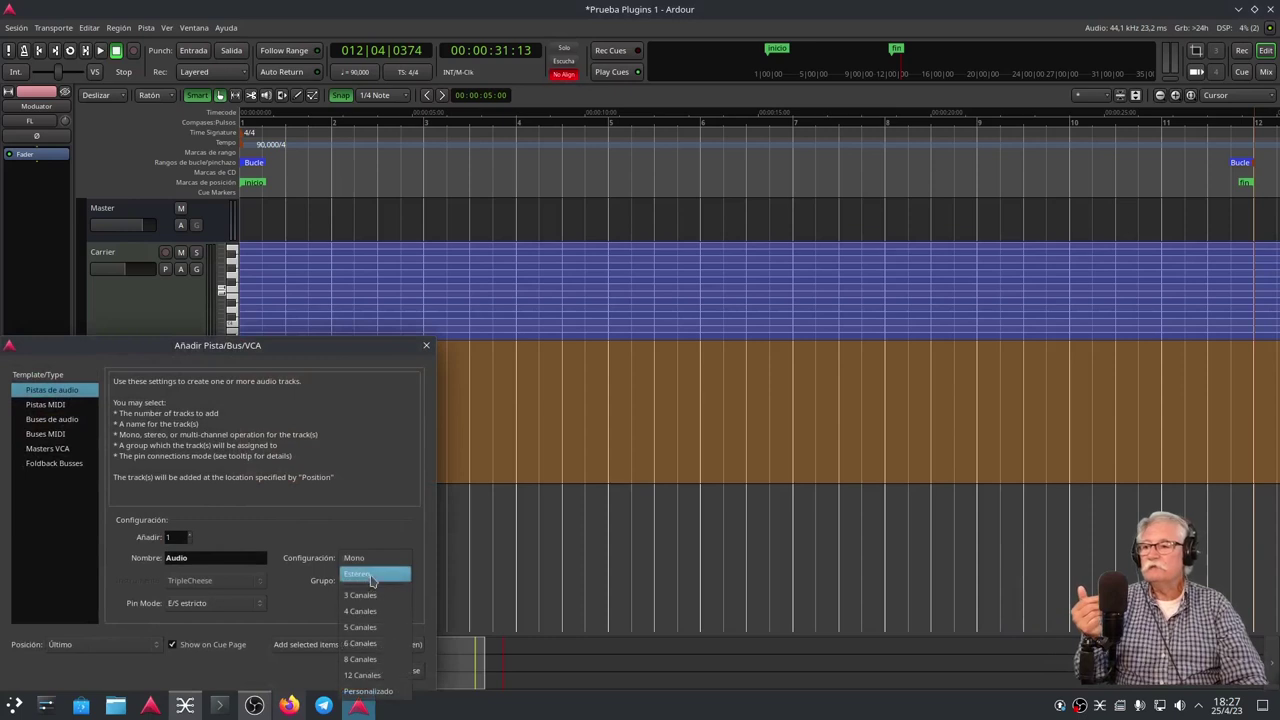
pyautogui.click(365, 575)
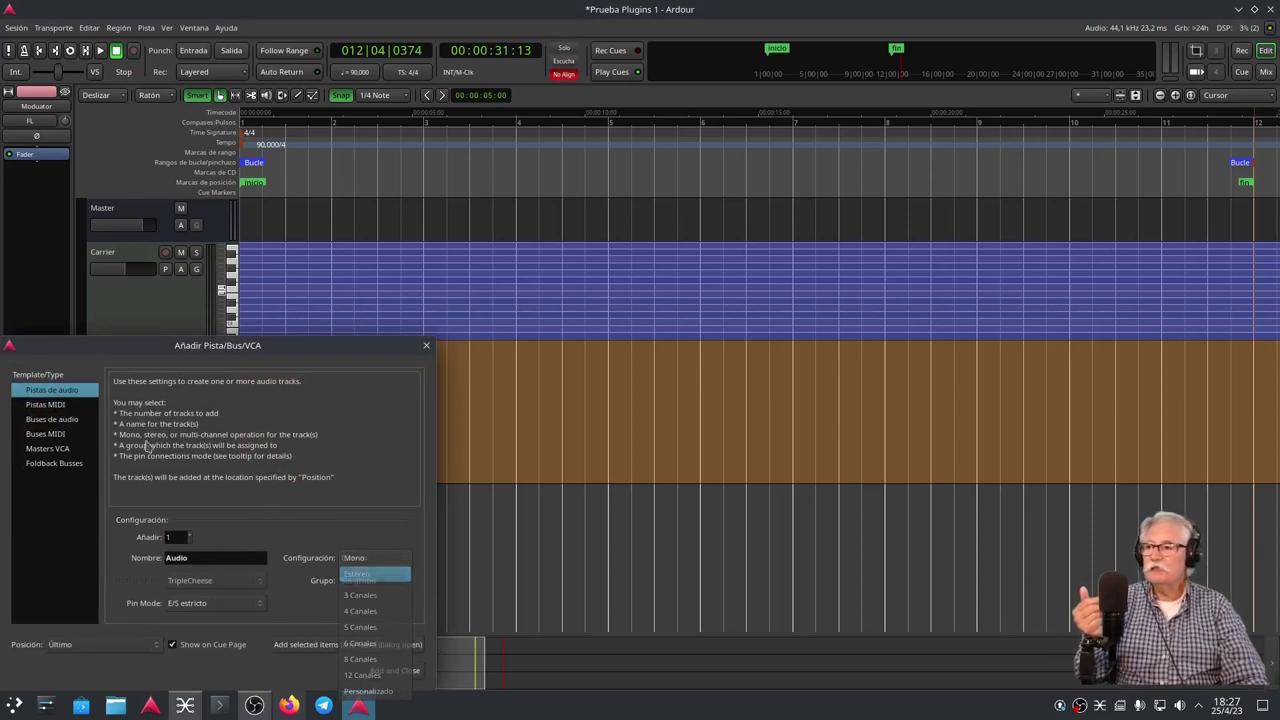
pyautogui.click(57, 421)
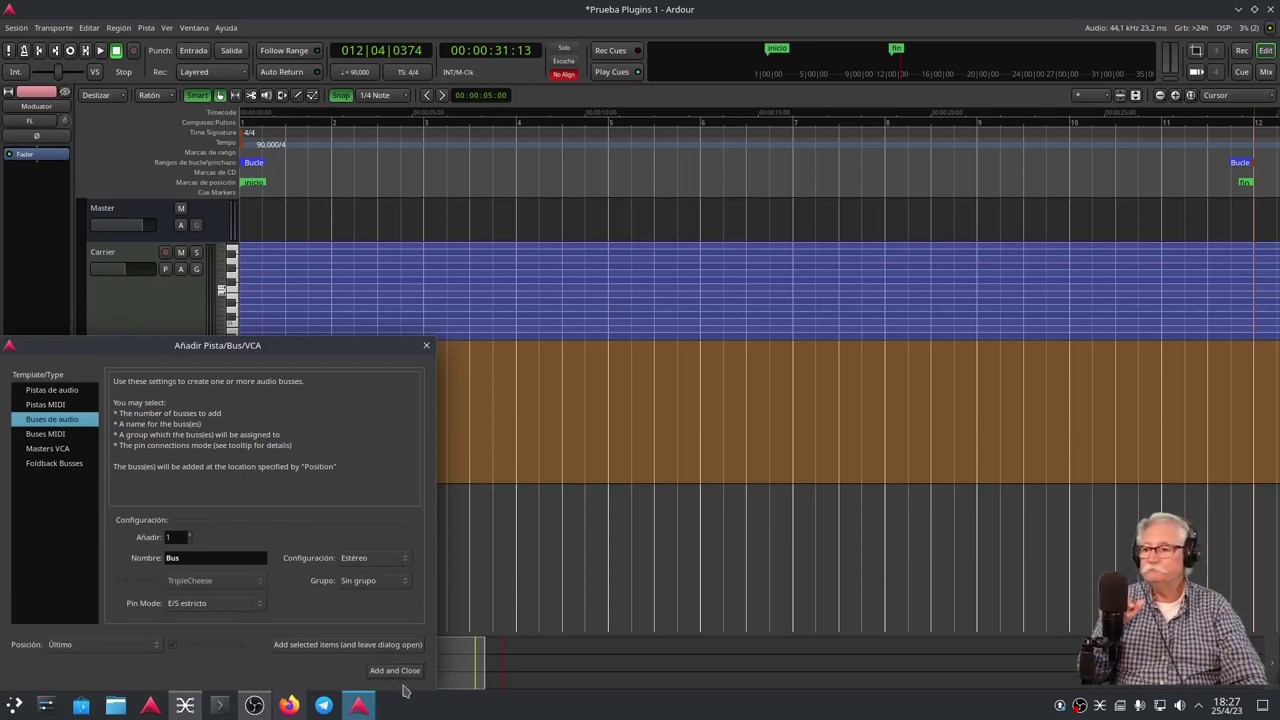
pyautogui.click(197, 560)
pyautogui.moveTo(197, 560); pyautogui.dragTo(148, 557)
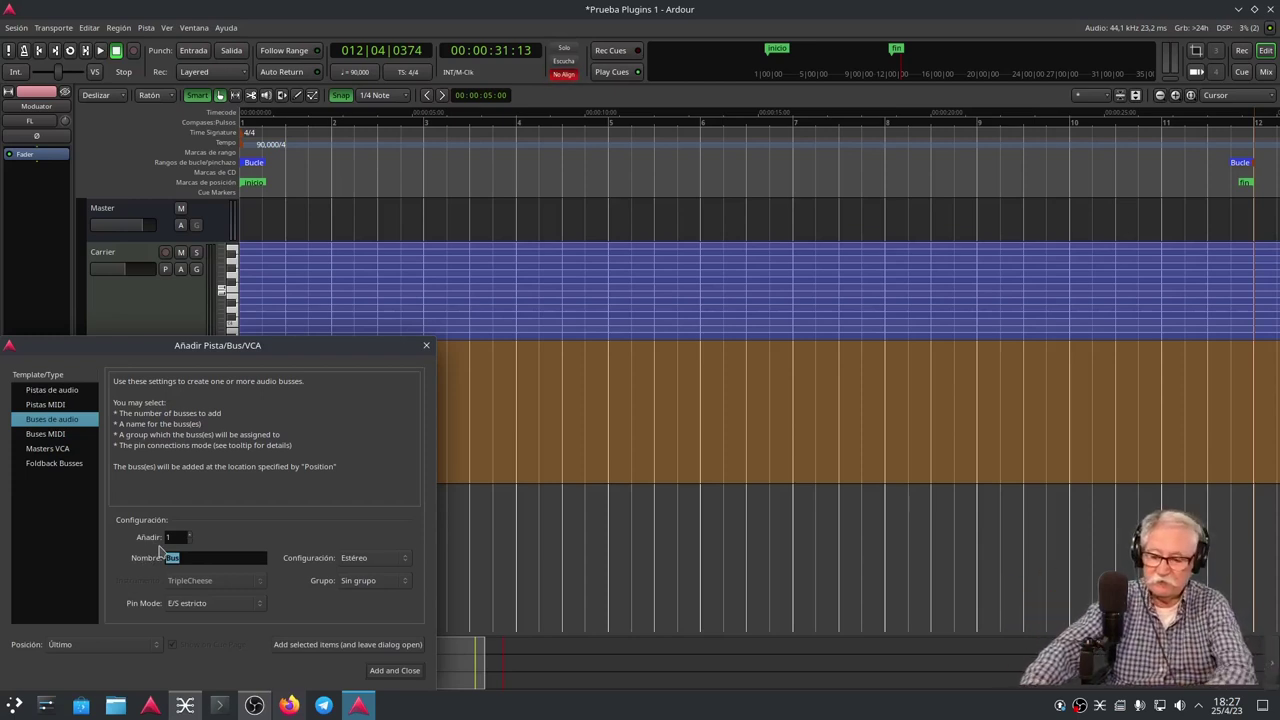
pyautogui.write('Voc')
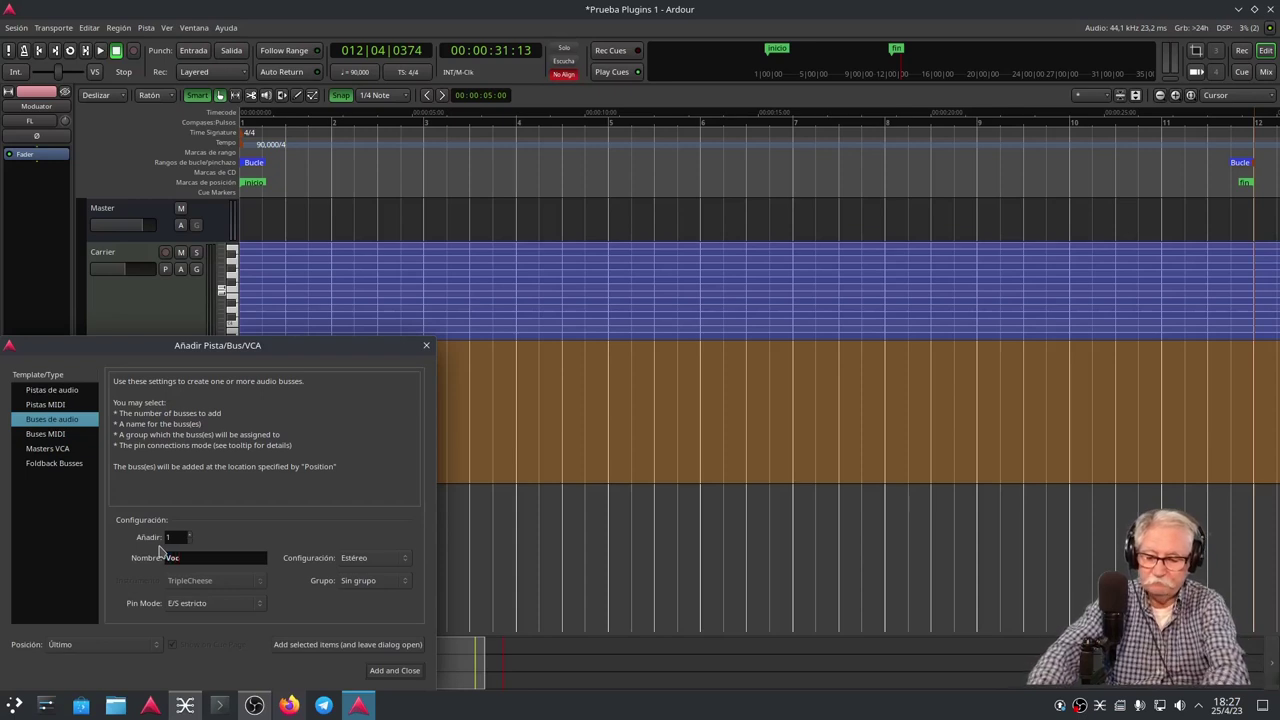
pyautogui.write('oder')
pyautogui.press('Return')
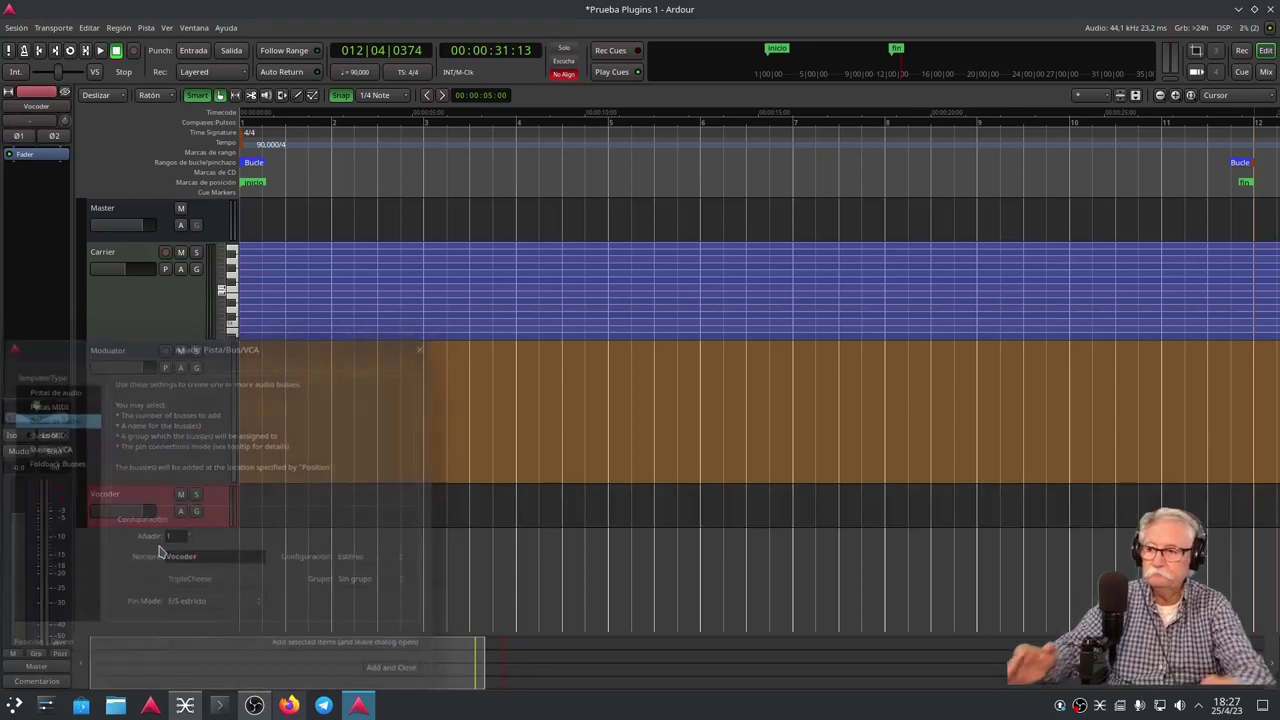
pyautogui.moveTo(162, 520)
pyautogui.mouseDown()
pyautogui.moveTo(160, 597)
pyautogui.moveTo(162, 540)
pyautogui.mouseUp()
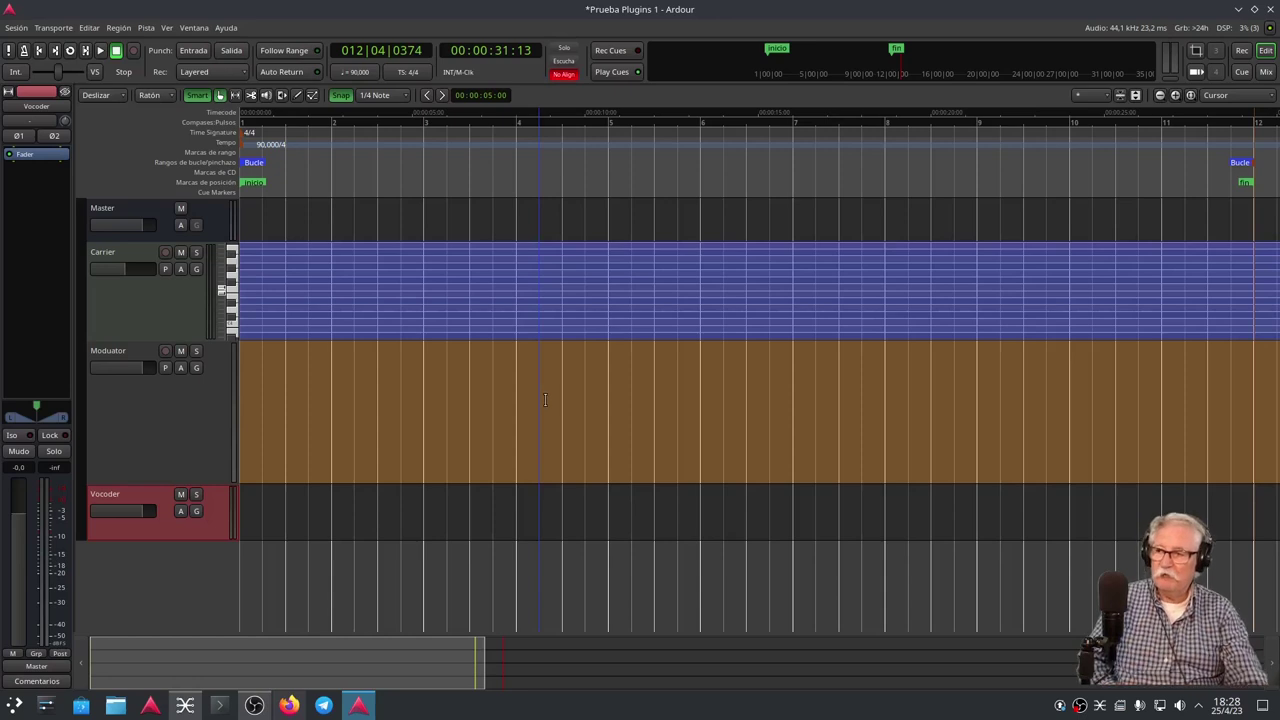
# Enlarge the Carrier track and use Draw mode to create an empty two-bar MIDI region starting at bar 1
pyautogui.moveTo(166, 341); pyautogui.dragTo(176, 477)
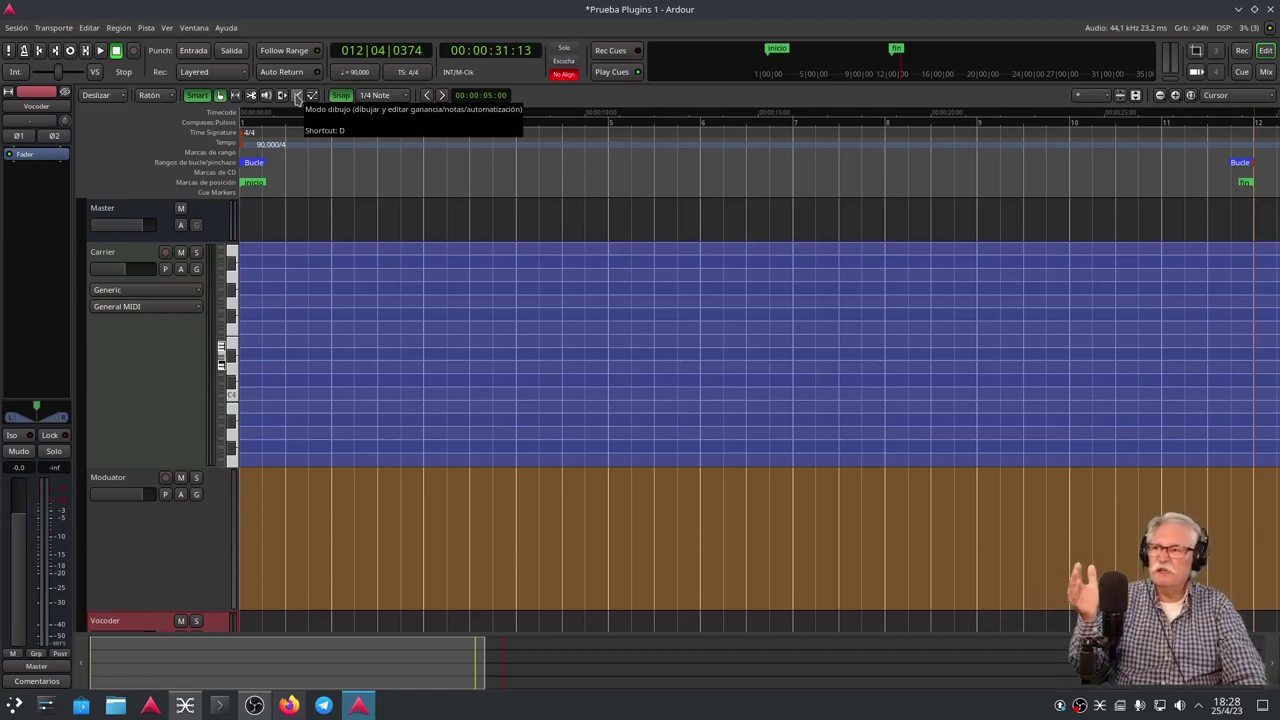
pyautogui.click(297, 97)
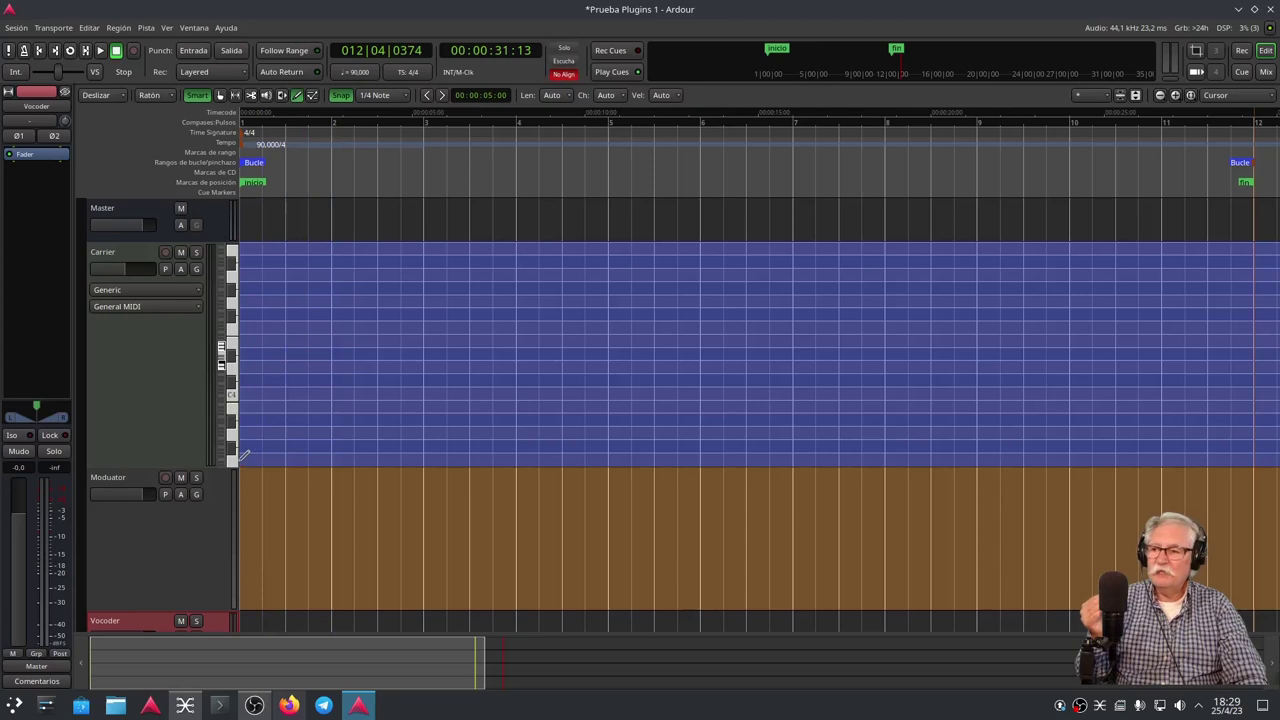
pyautogui.moveTo(242, 455); pyautogui.dragTo(463, 451)
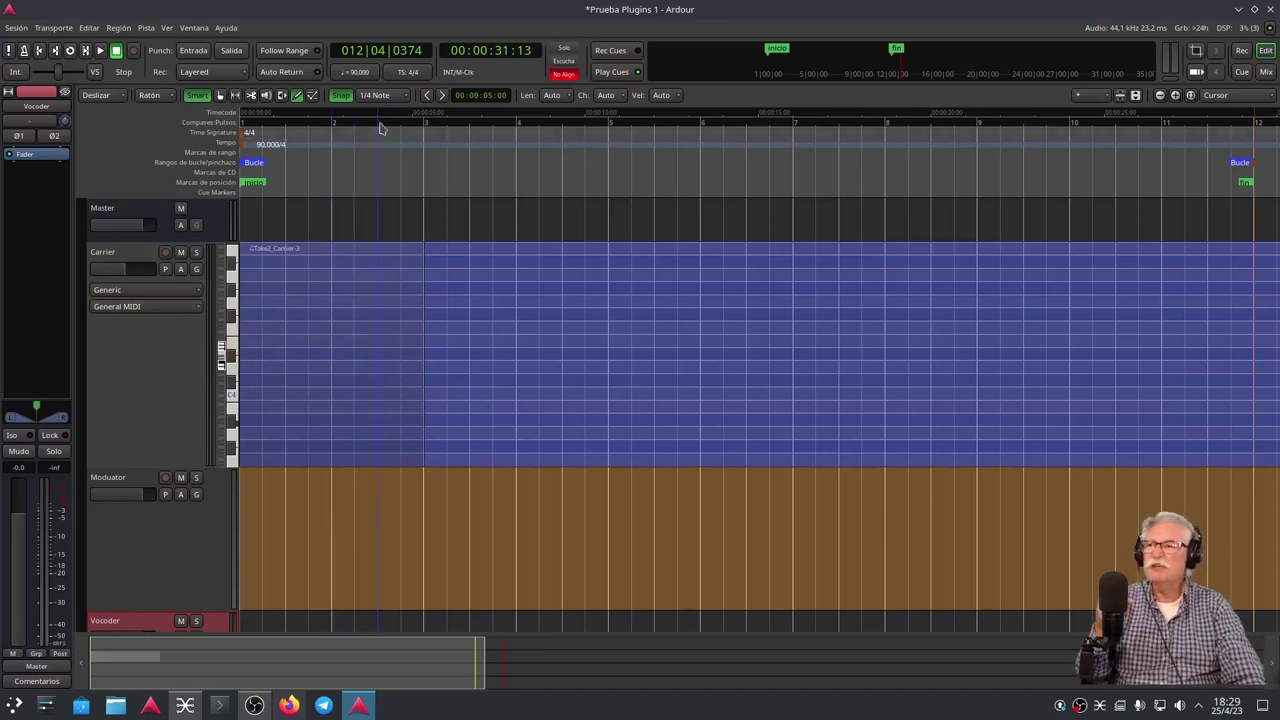
# Check the session's tempo settings and close them without making changes
pyautogui.click(359, 74)
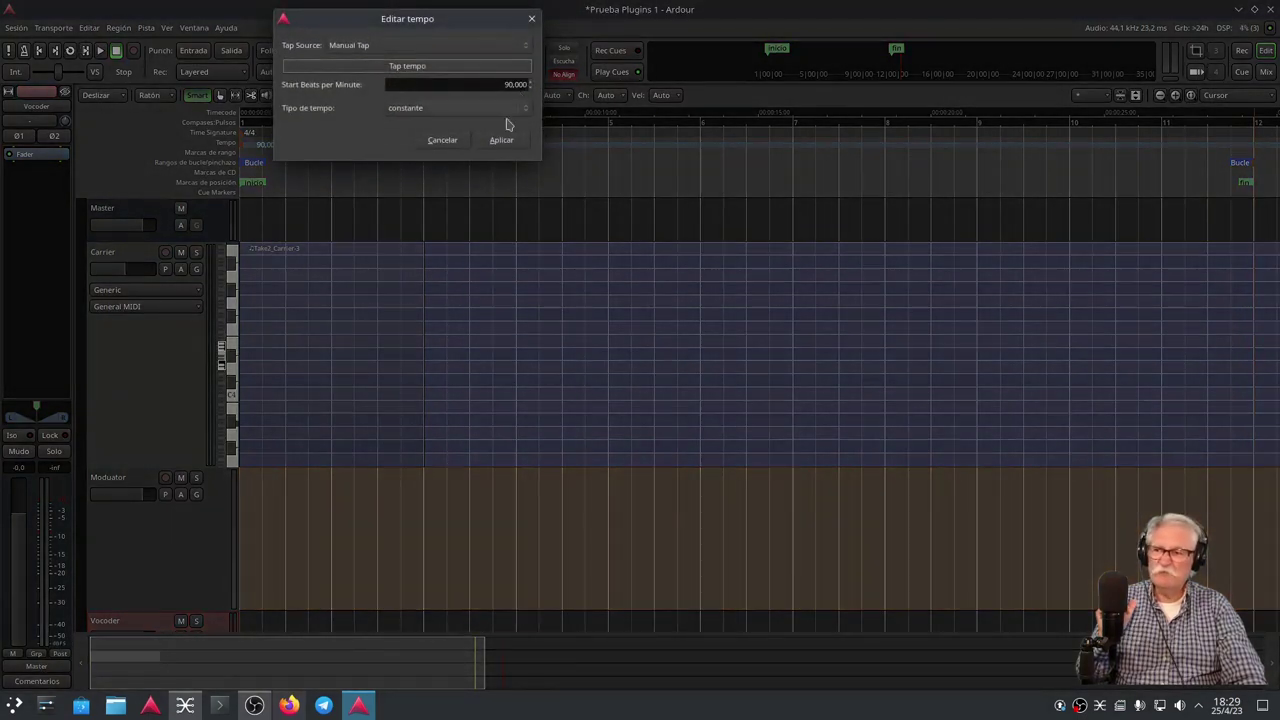
pyautogui.click(442, 140)
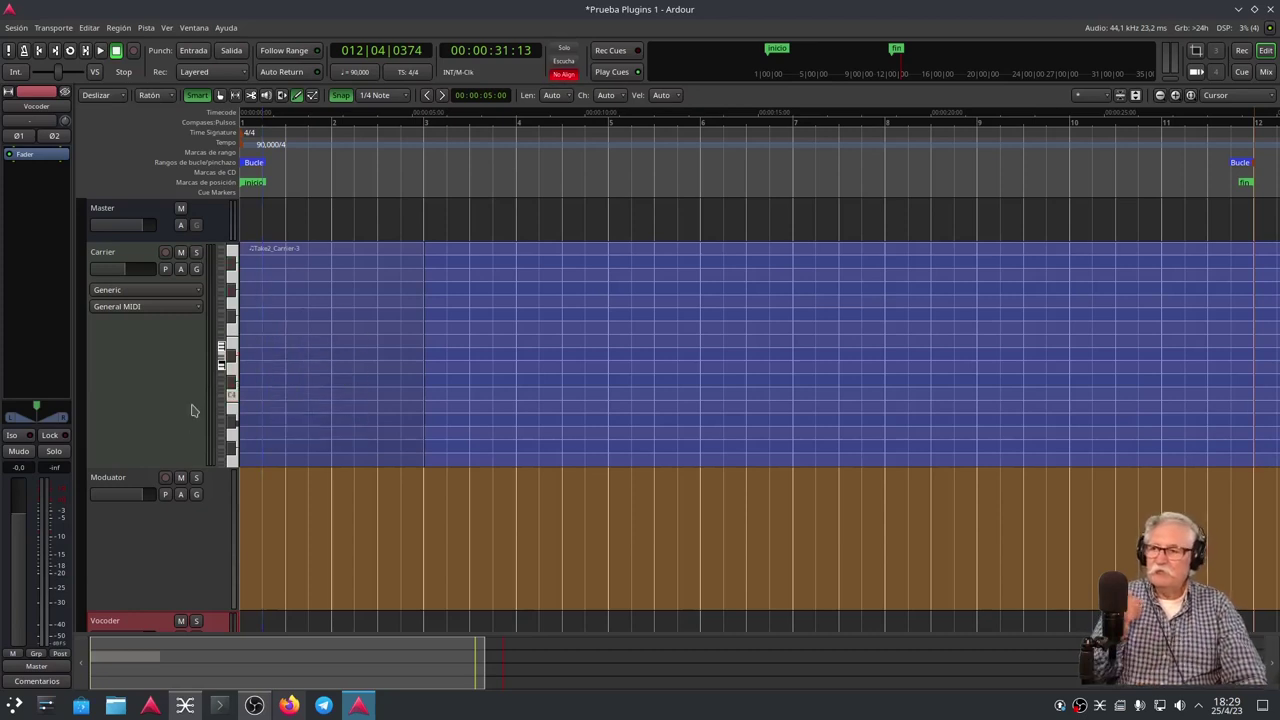
# Open the Carrier track's TripleCheese synth and load the Bowed Waves preset from the 05 Pads folder
pyautogui.click(144, 408)
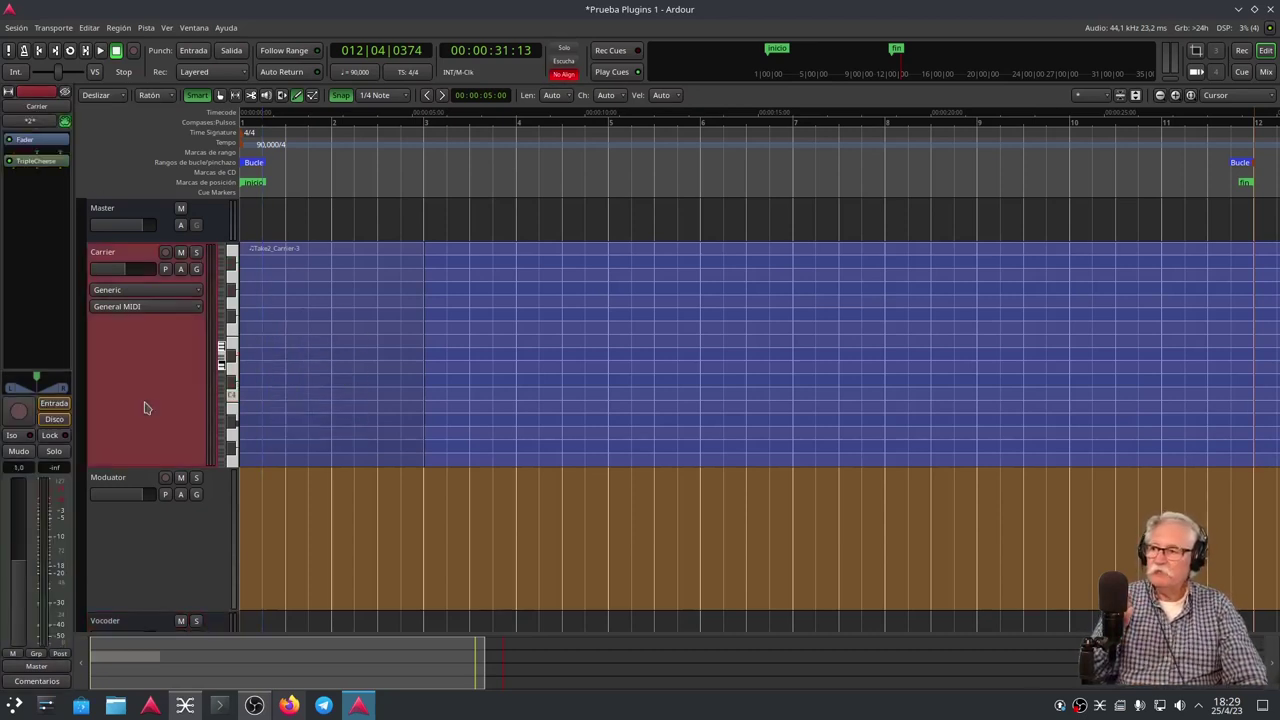
pyautogui.doubleClick(32, 162)
pyautogui.moveTo(425, 60); pyautogui.dragTo(916, 259)
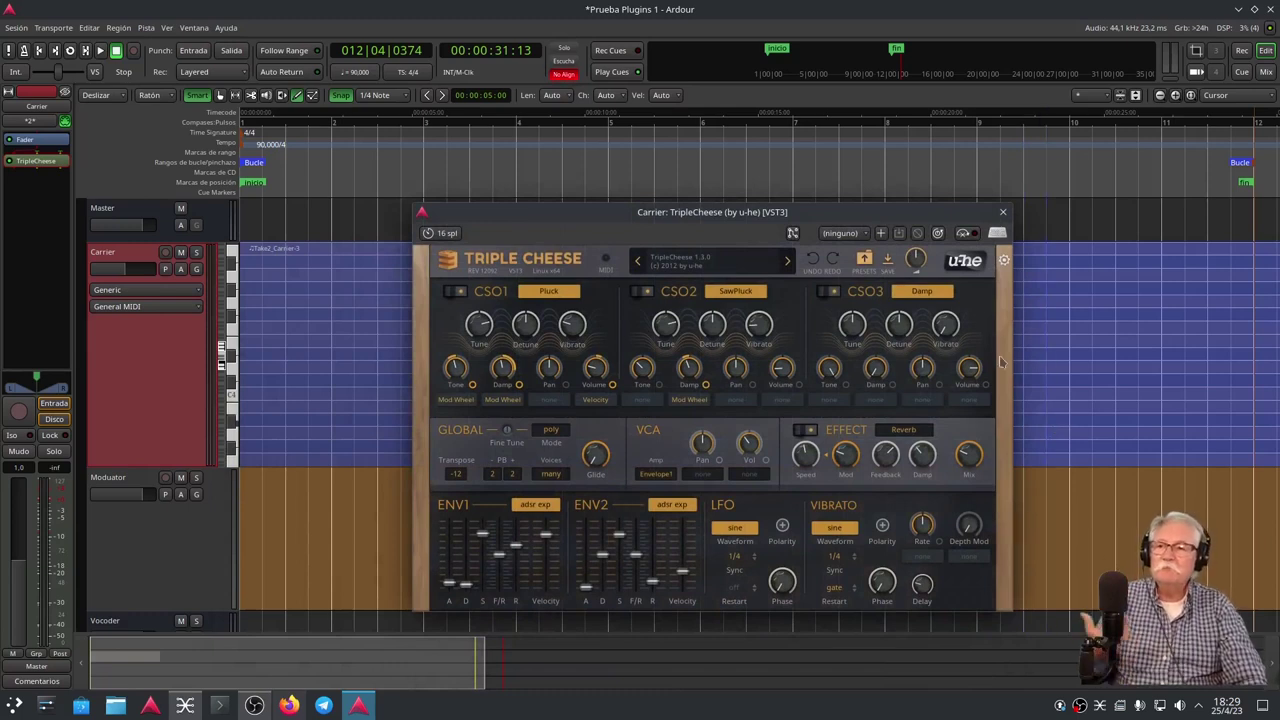
pyautogui.click(864, 261)
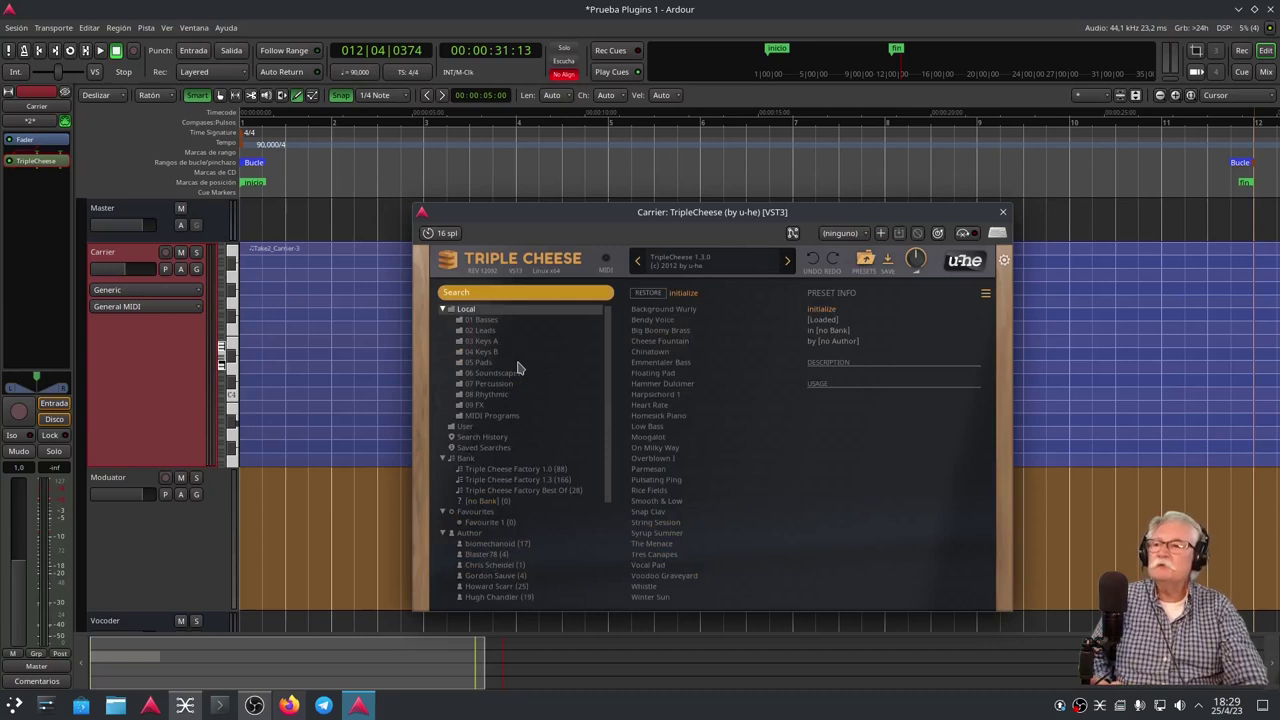
pyautogui.click(486, 362)
pyautogui.click(655, 341)
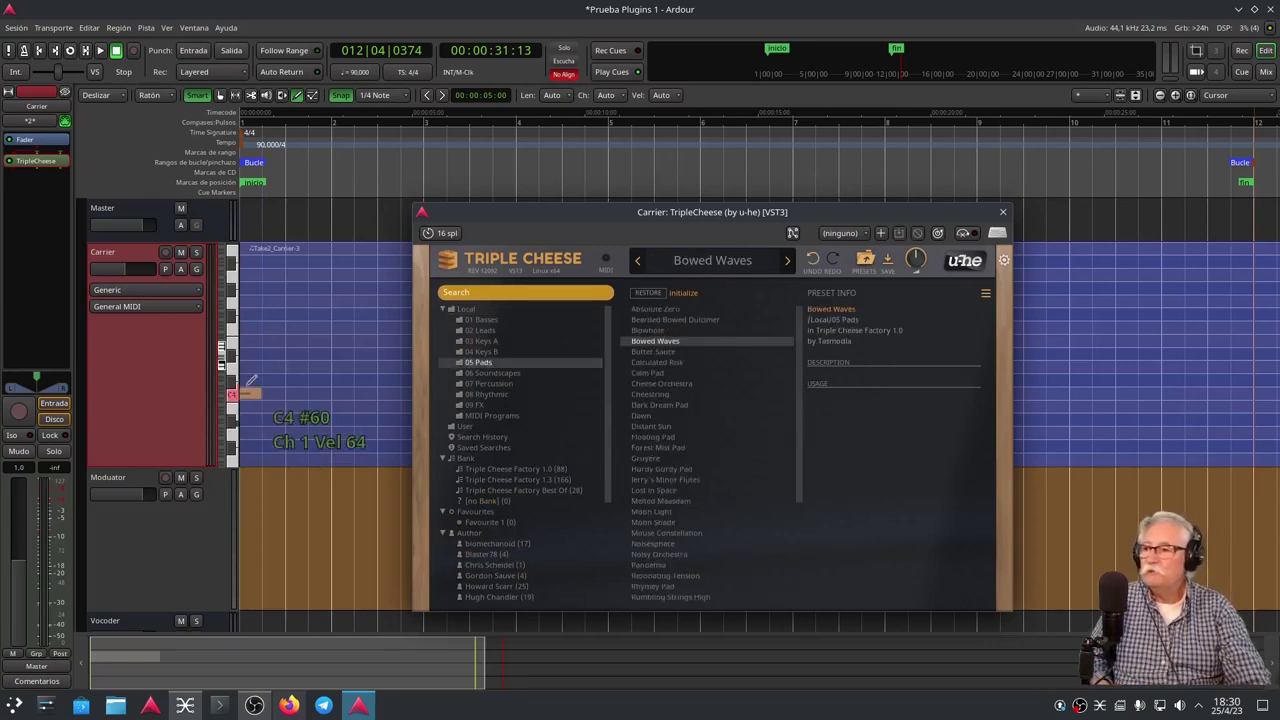
# Audition the C4 note on the Carrier track's keyboard and close the TripleCheese window
pyautogui.click(232, 397)
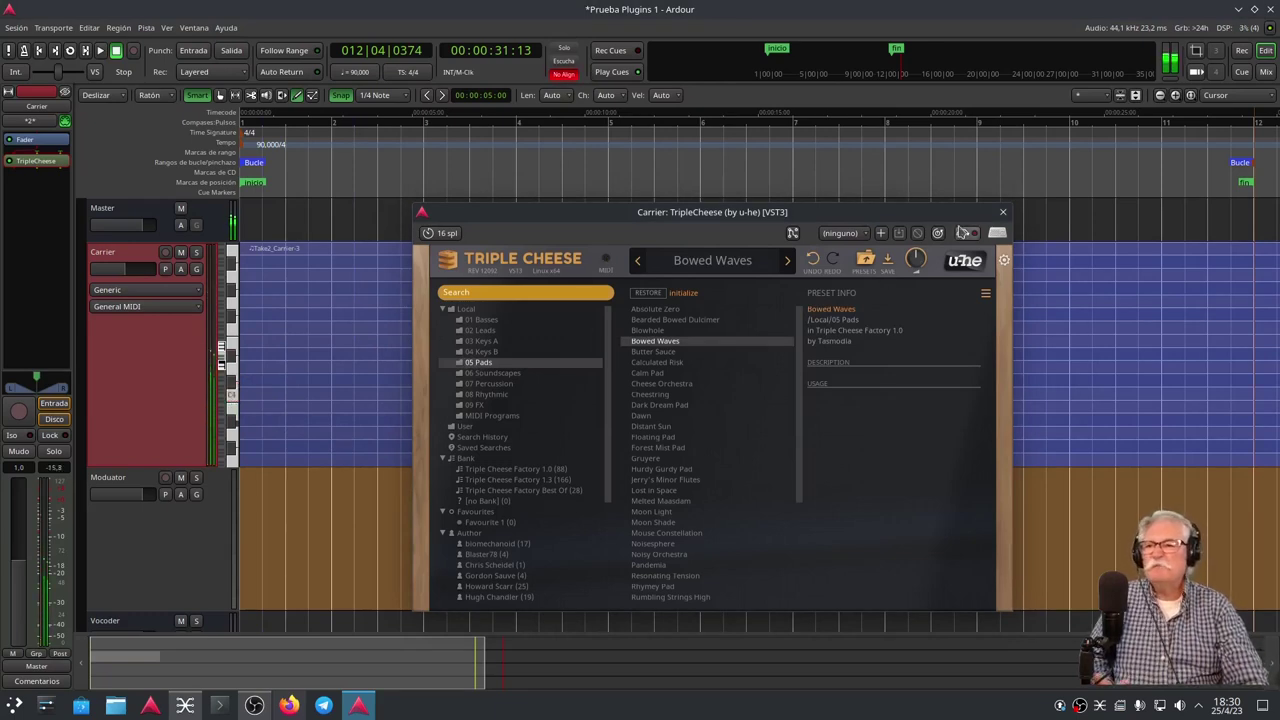
pyautogui.moveTo(899, 215); pyautogui.dragTo(1183, 196)
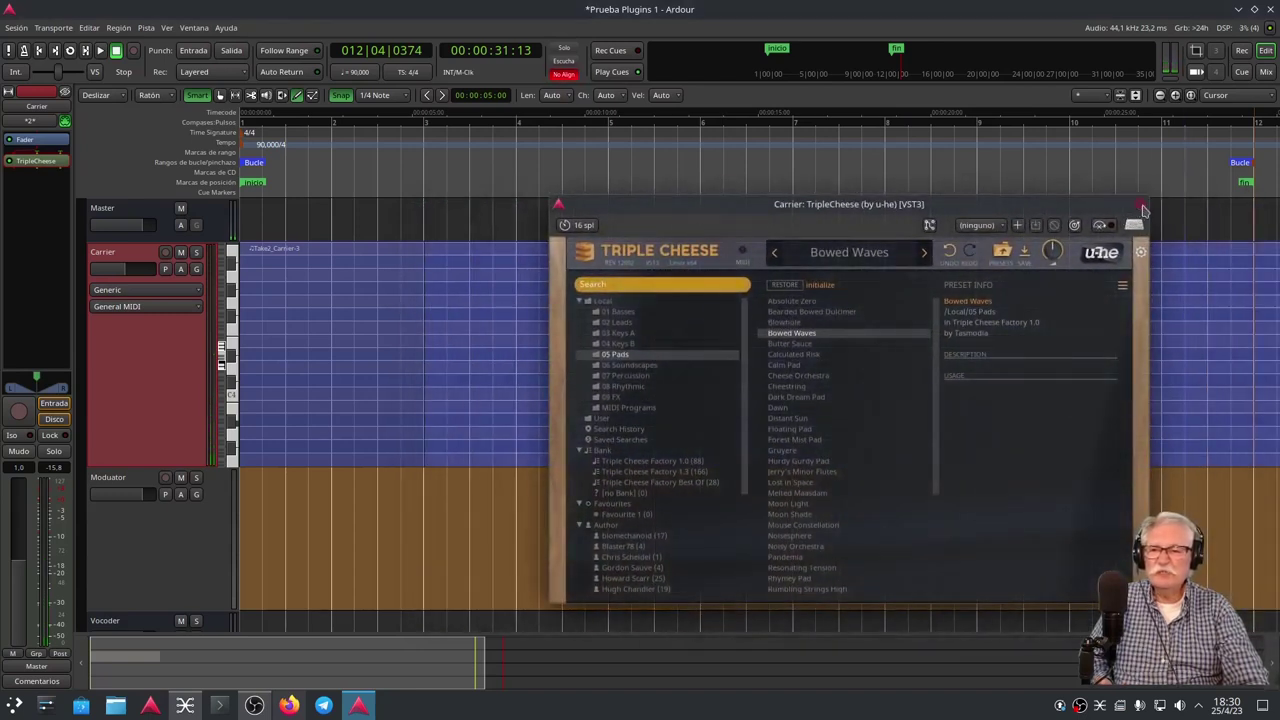
pyautogui.click(1140, 204)
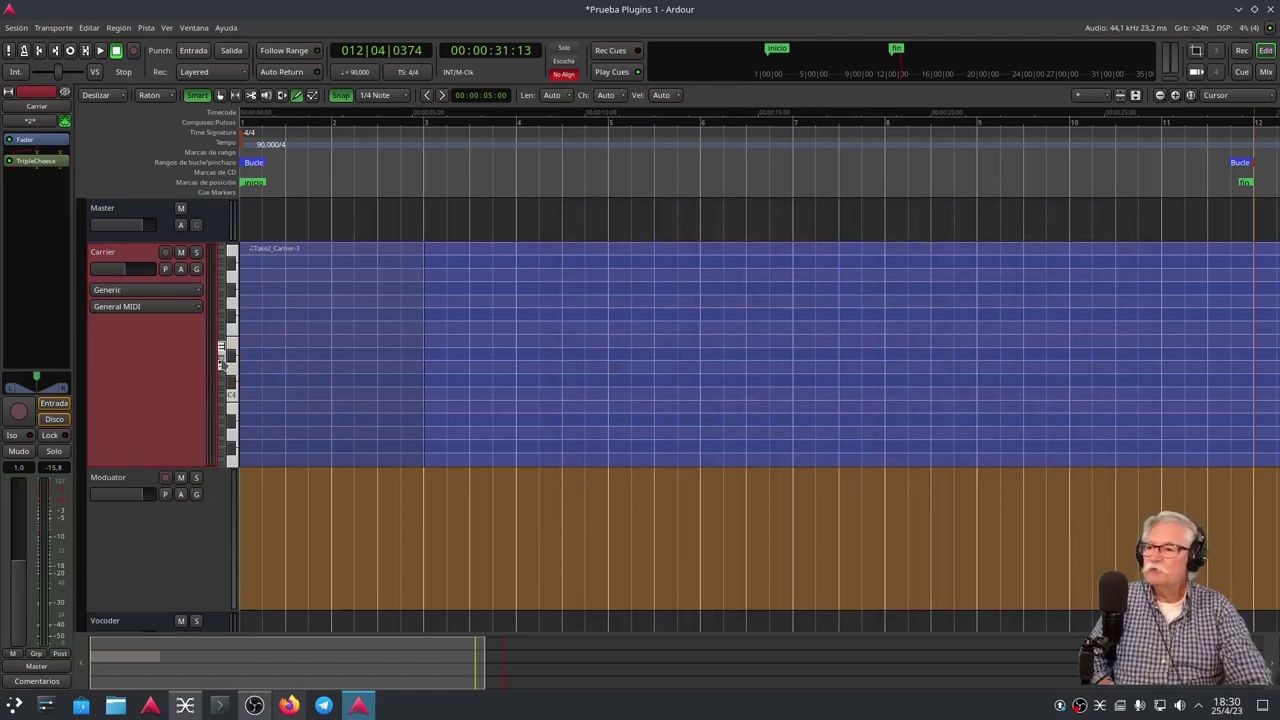
# Draw a C3 note at bar 1 of the Carrier region, trim it to one bar long, and audition its pitch
pyautogui.scroll(-5, 222, 355)
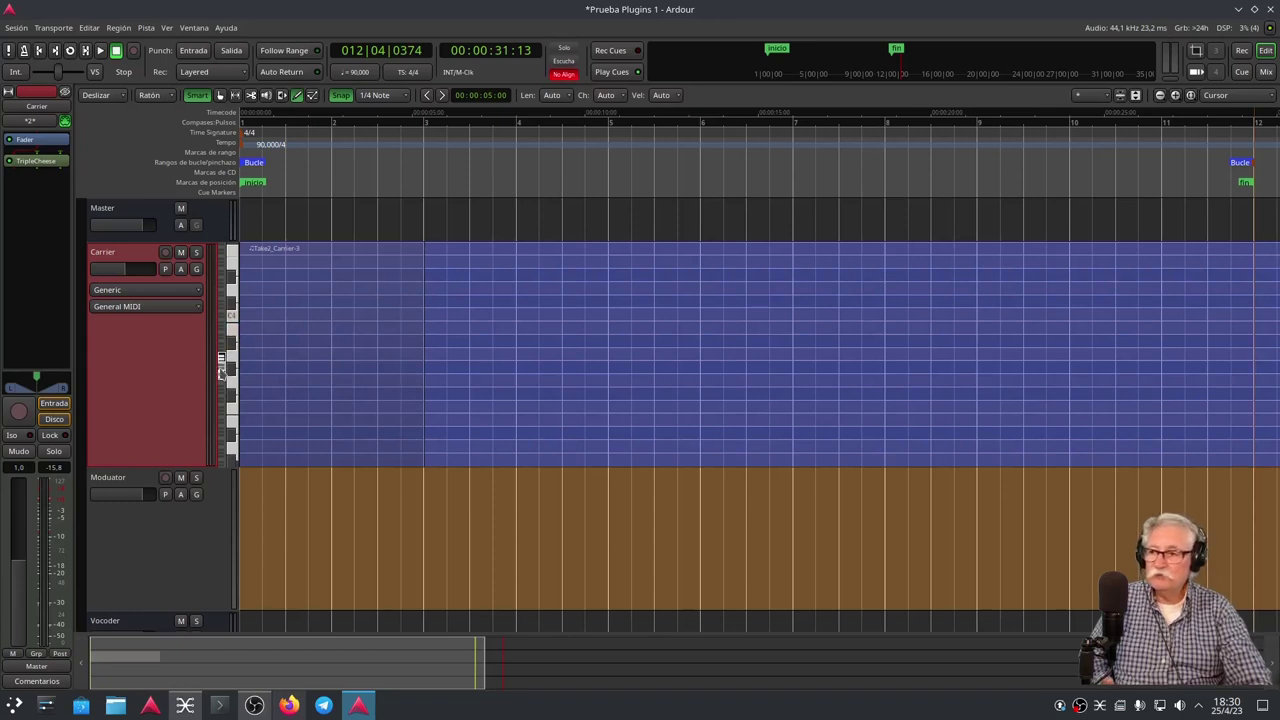
pyautogui.scroll(-2, 221, 368)
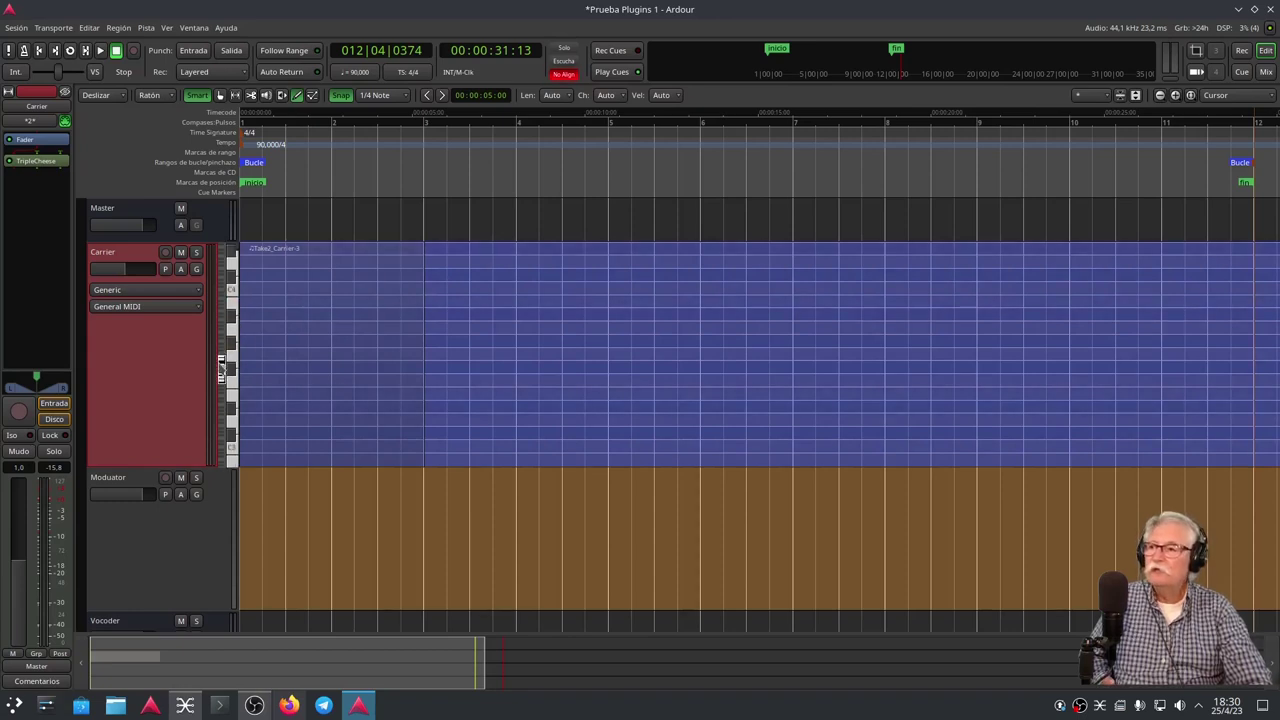
pyautogui.scroll(-2, 221, 368)
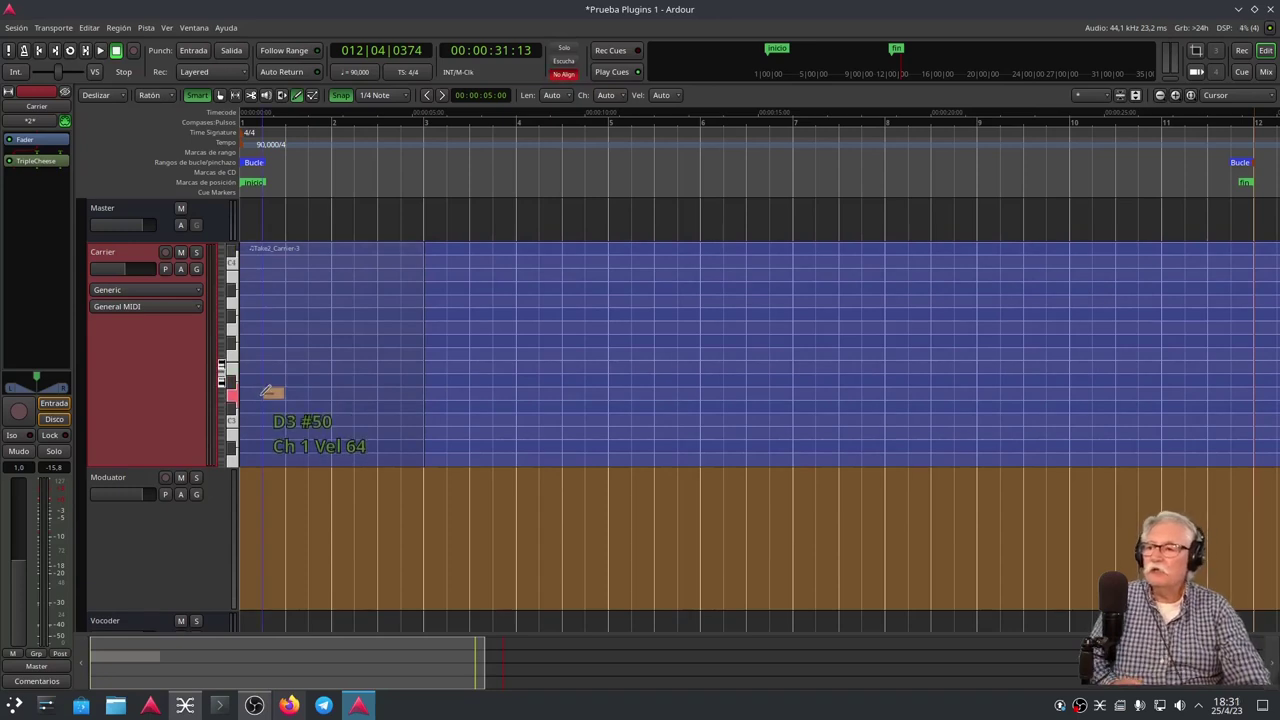
pyautogui.moveTo(253, 413); pyautogui.dragTo(428, 412)
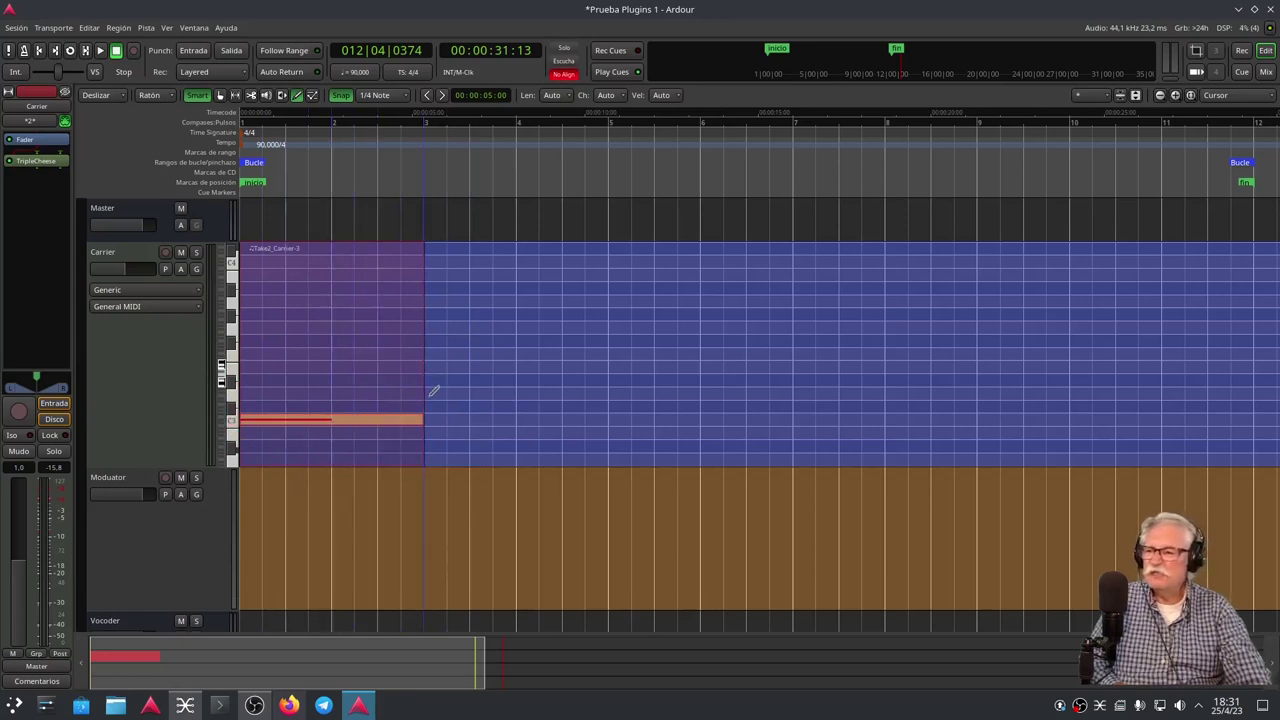
pyautogui.moveTo(420, 418)
pyautogui.mouseDown()
pyautogui.moveTo(307, 418)
pyautogui.moveTo(329, 418)
pyautogui.mouseUp()
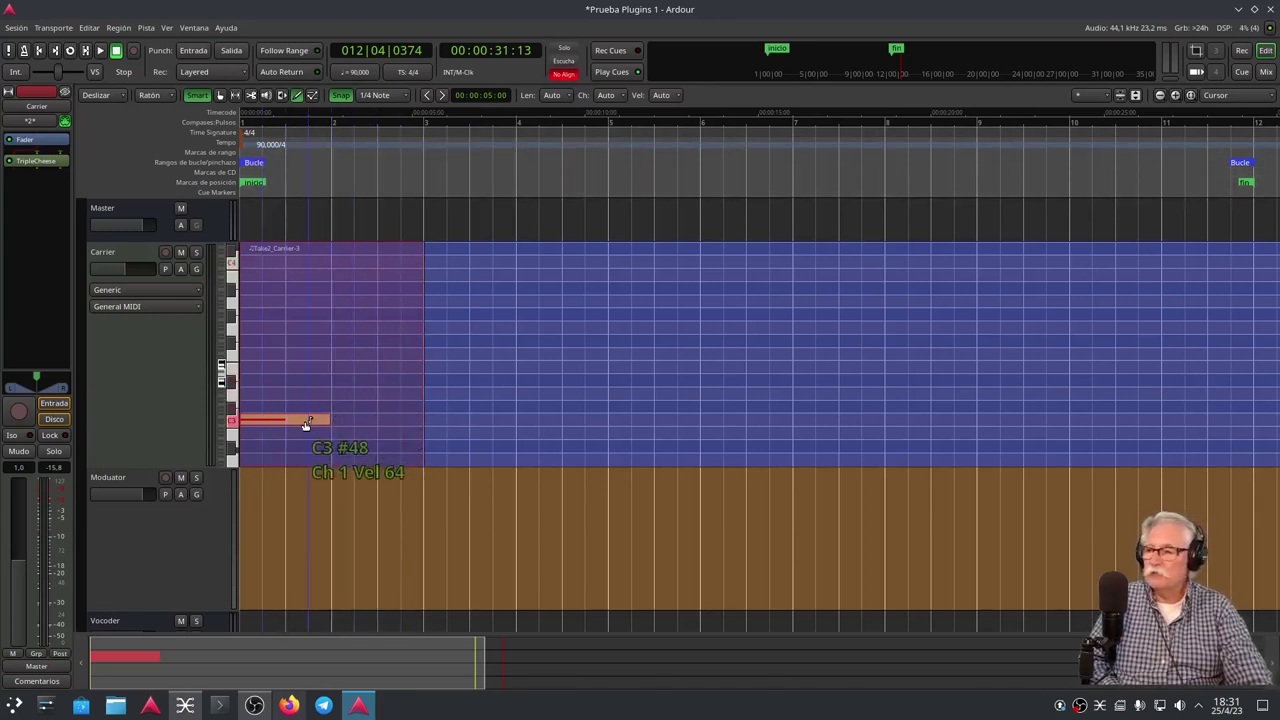
pyautogui.click(235, 428)
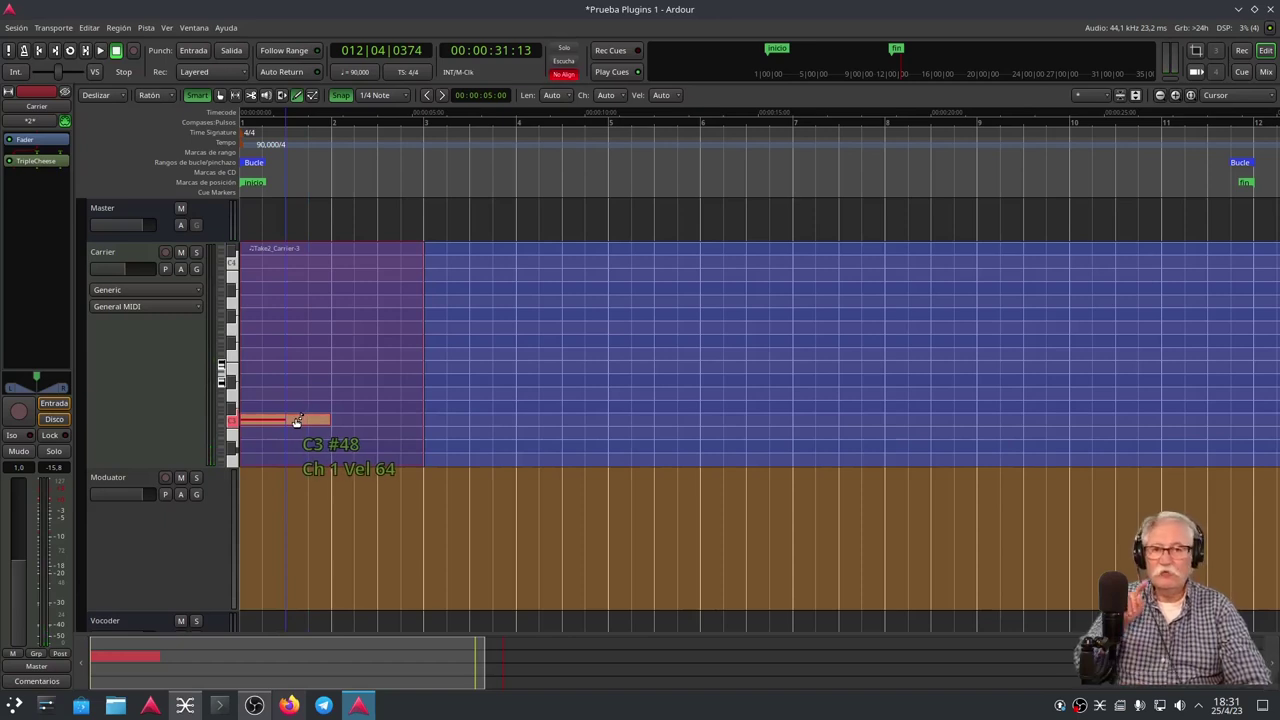
# Raise the velocity of the bar 1 C3 note to slightly above 106
pyautogui.scroll(3, 297, 421)
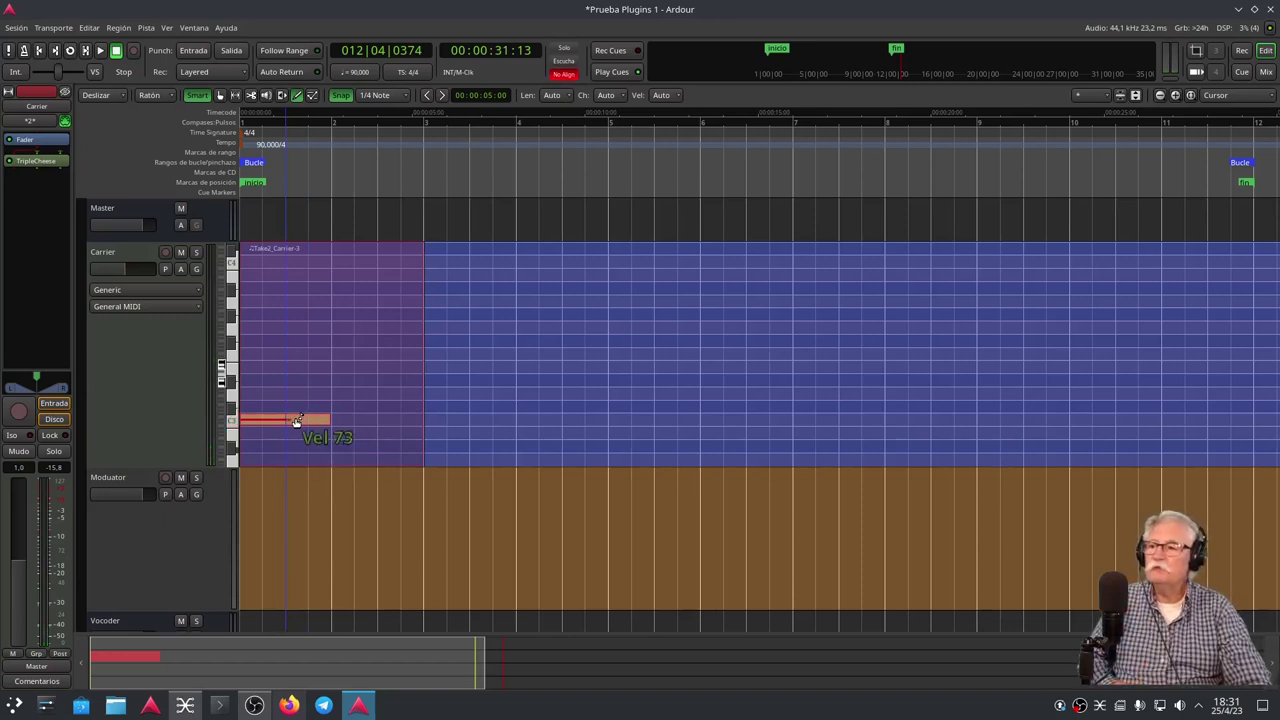
pyautogui.scroll(15, 297, 421)
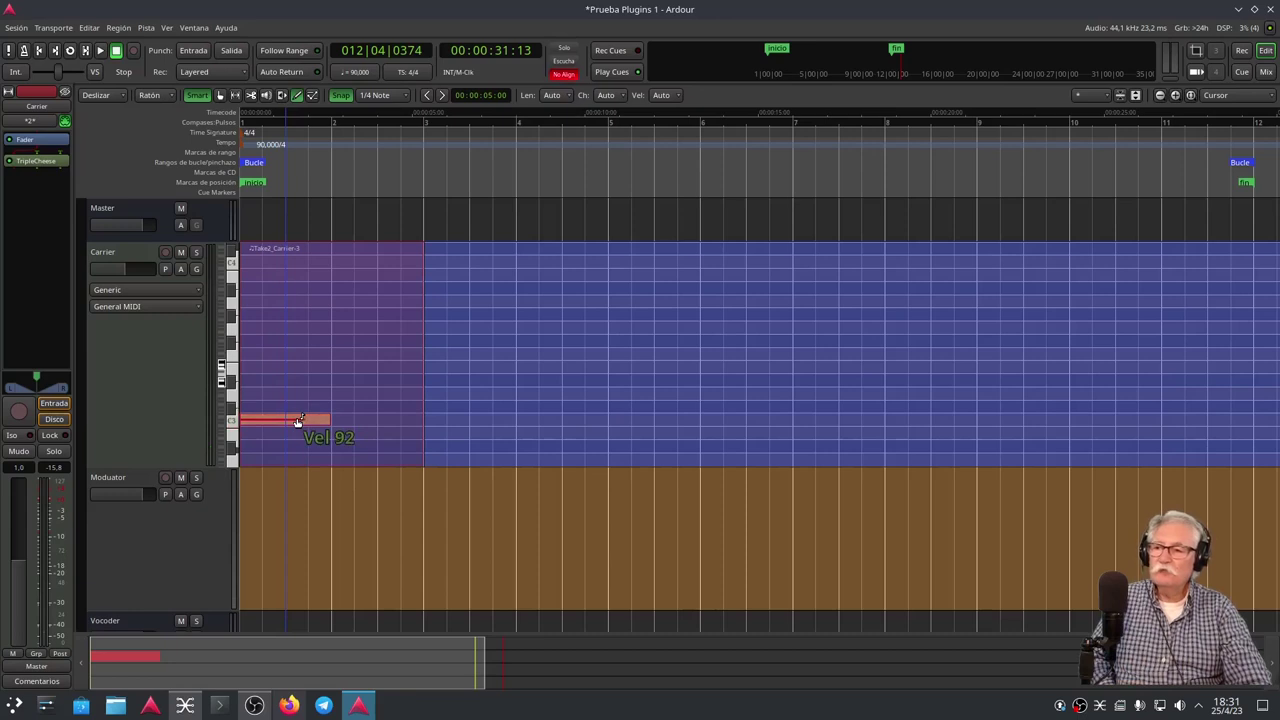
pyautogui.scroll(3, 297, 421)
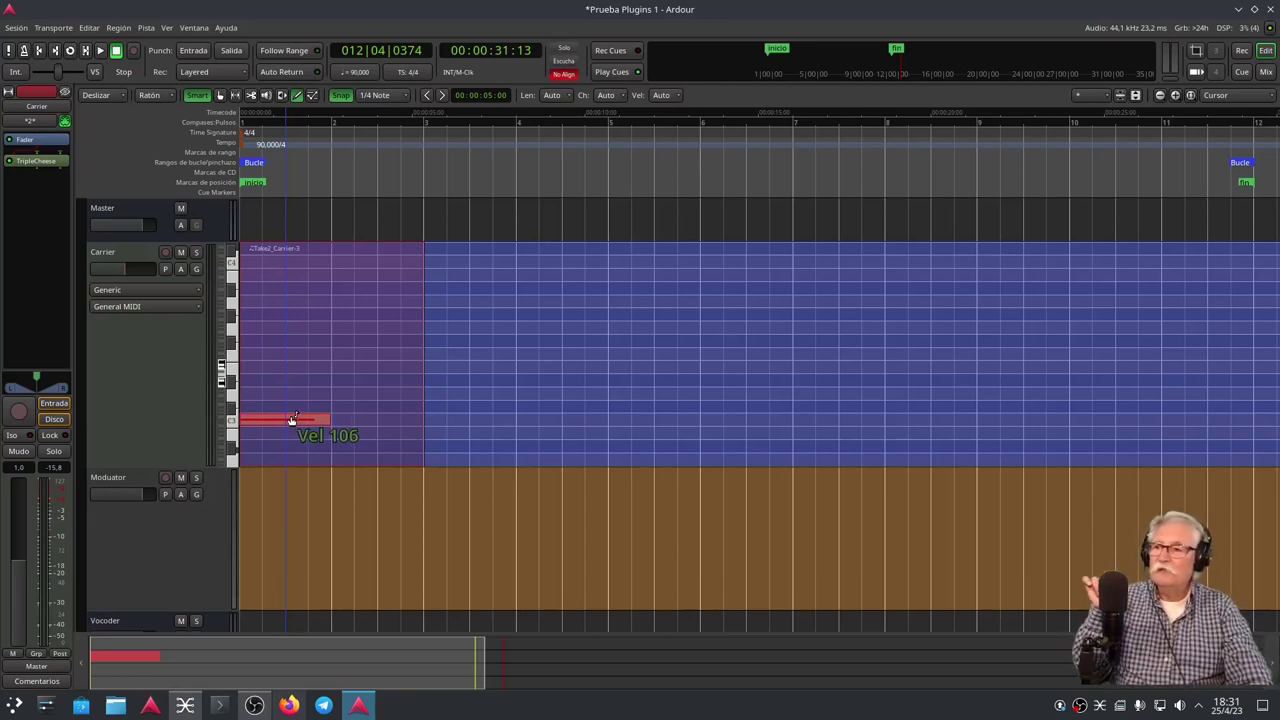
pyautogui.scroll(2, 292, 420)
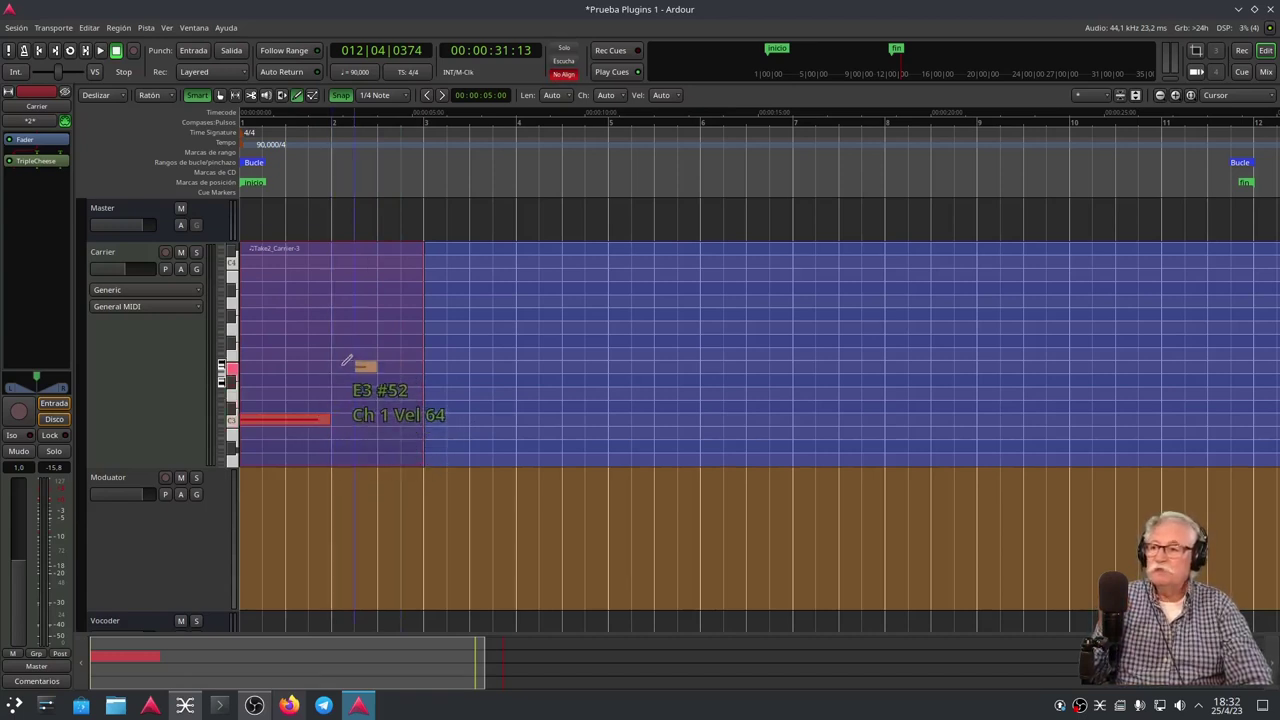
# Draw an E3 note filling bar 2 of the Carrier region and raise its velocity to about 109
pyautogui.moveTo(336, 366); pyautogui.dragTo(424, 368)
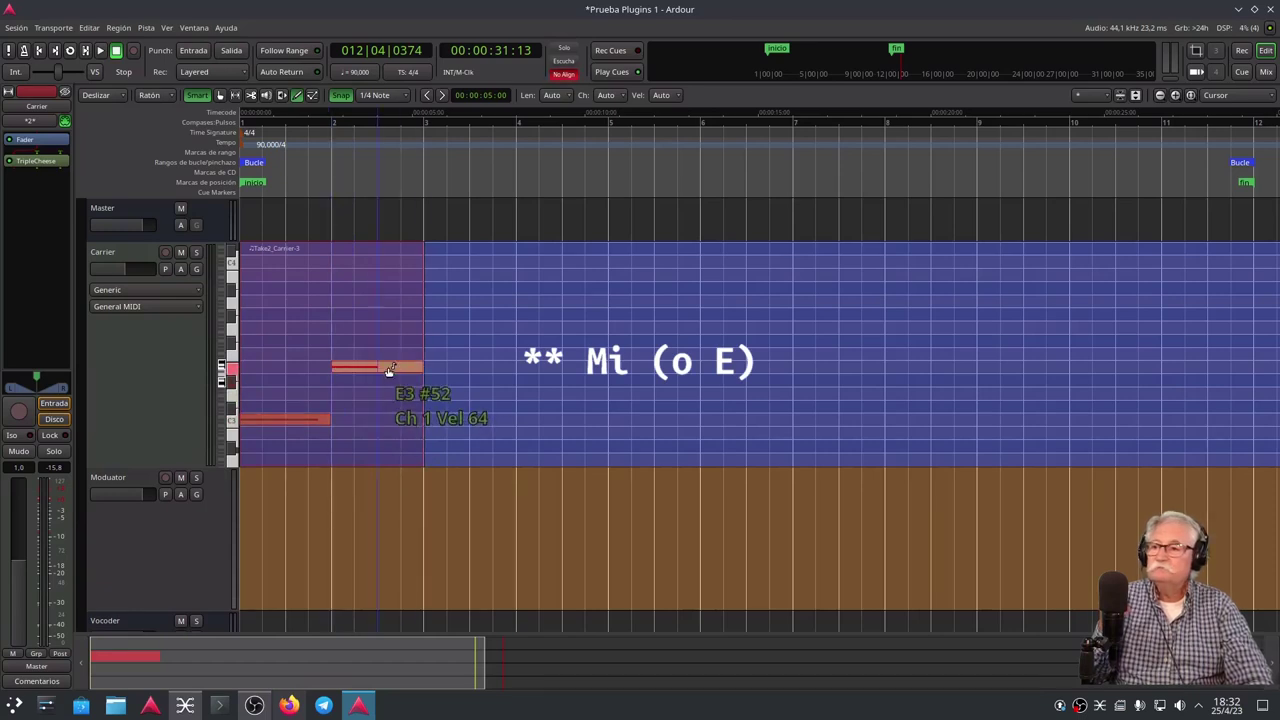
pyautogui.scroll(18, 388, 370)
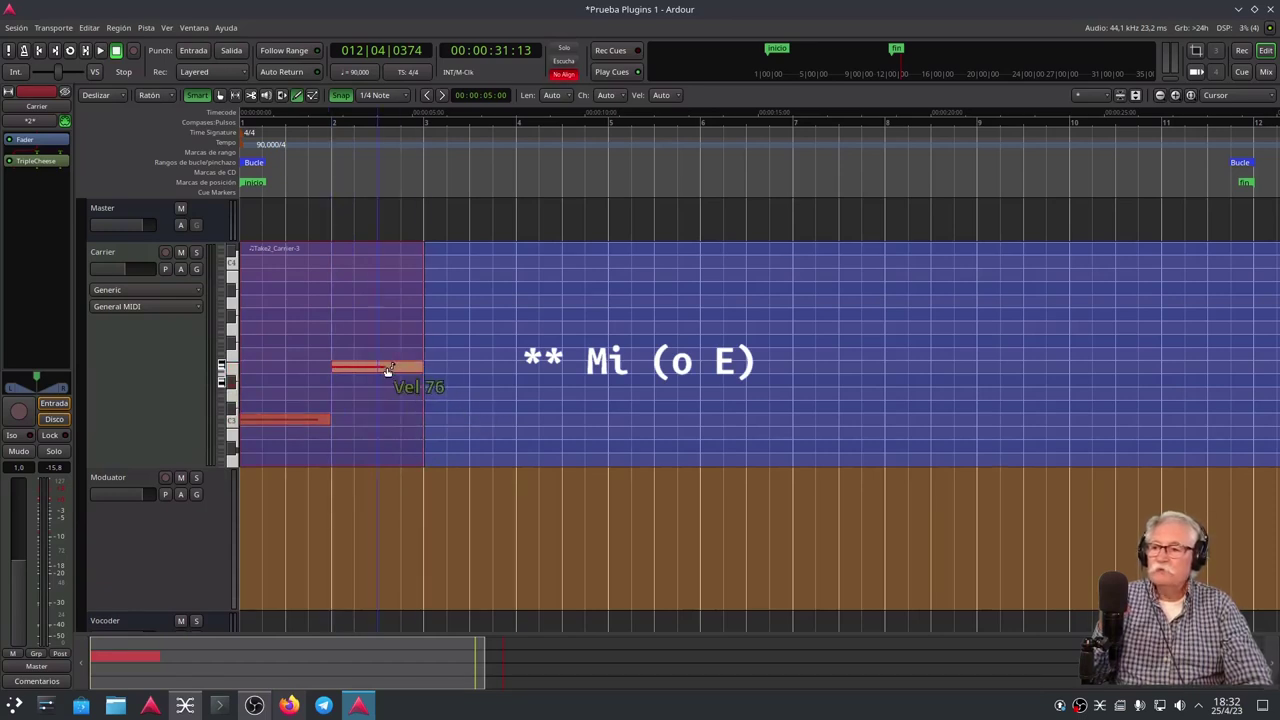
pyautogui.scroll(20, 388, 368)
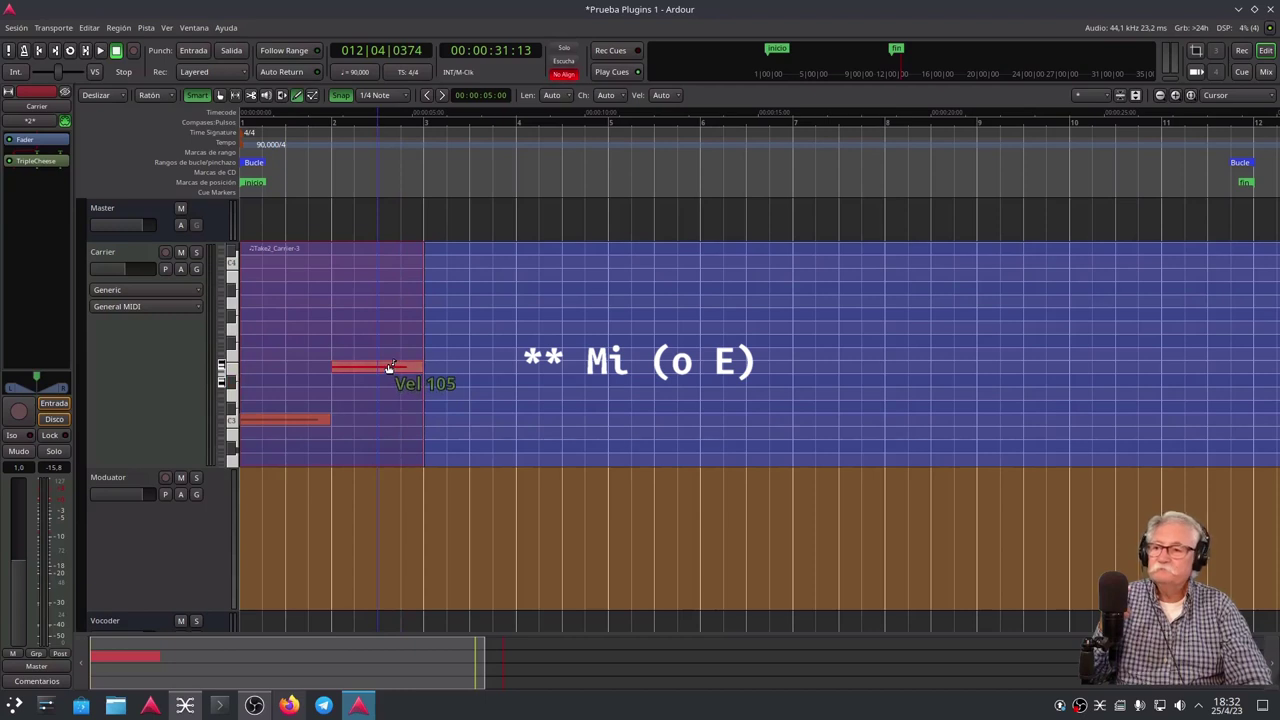
pyautogui.scroll(-4, 388, 367)
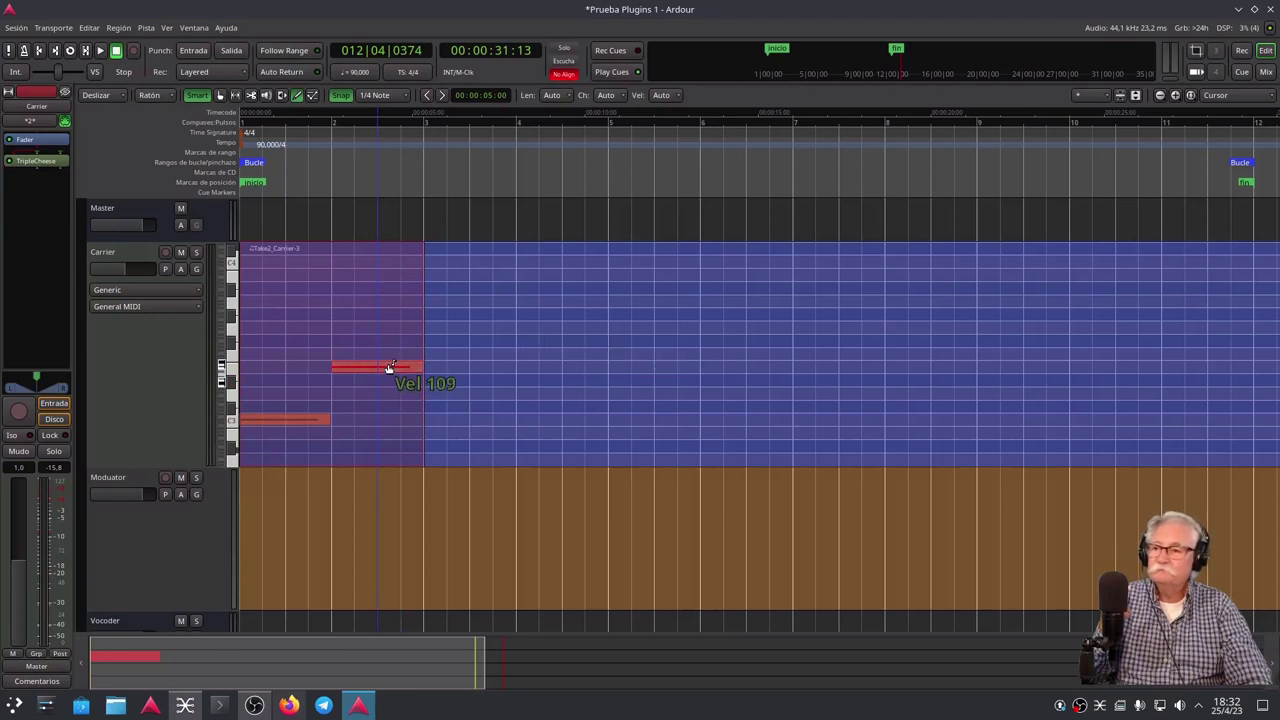
pyautogui.scroll(-2, 374, 370)
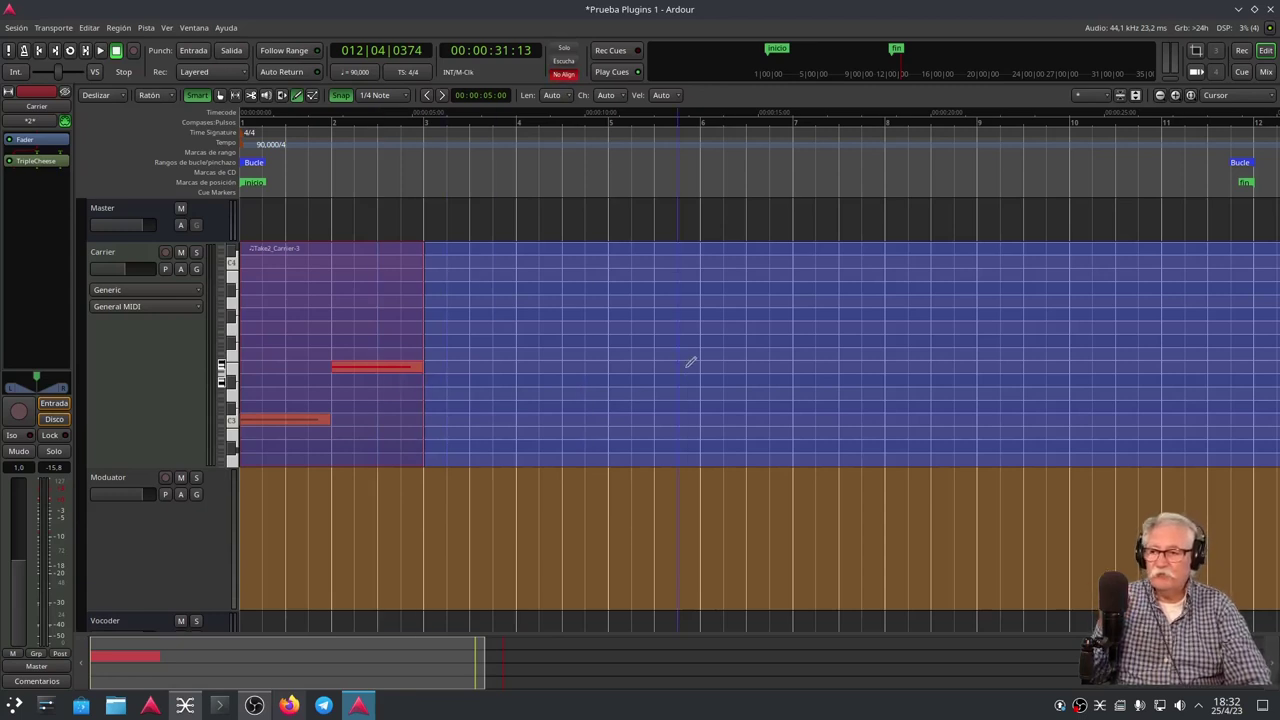
# Shorten the bar 2 E3 note to two beats and fill the rest of the bar with a G3 note
pyautogui.moveTo(410, 365); pyautogui.dragTo(377, 366)
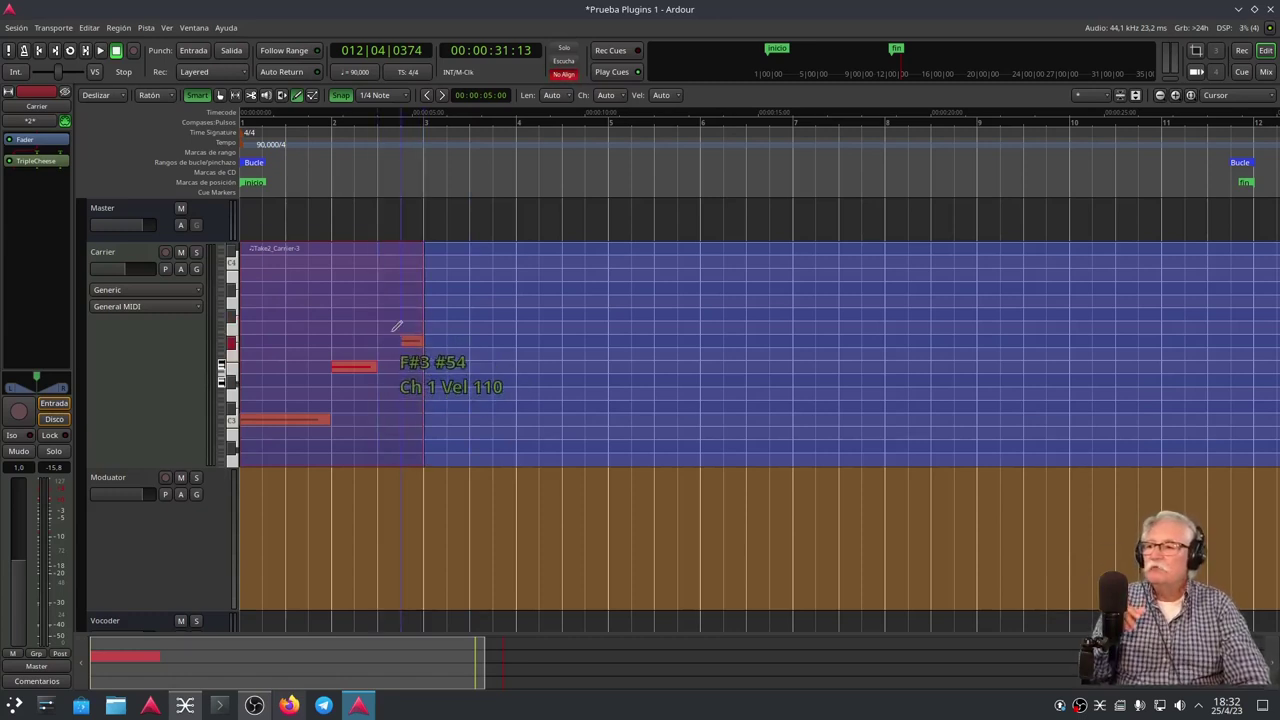
pyautogui.moveTo(388, 325); pyautogui.dragTo(424, 330)
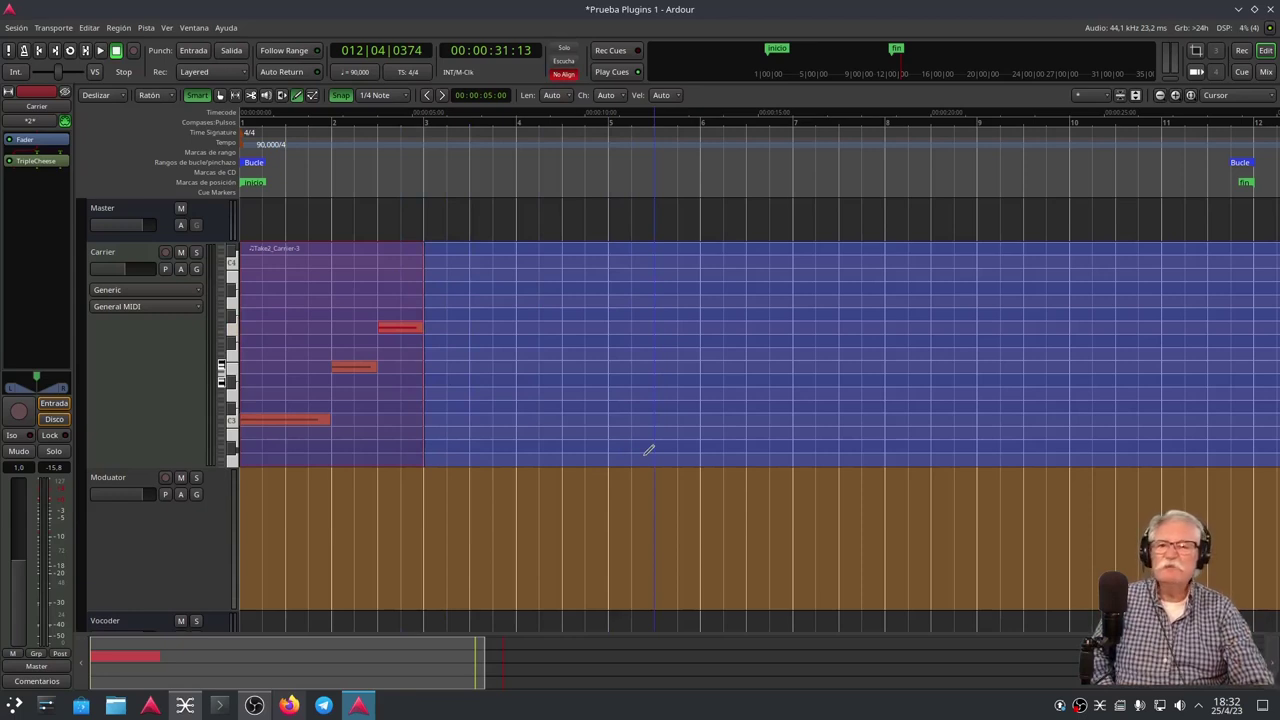
# Create a region over bars 3–11 with one-bar notes B3, G3, D3, C4, G3, E3, C3 and half-bar notes D3, E3, F3, G3
pyautogui.moveTo(431, 451)
pyautogui.mouseDown()
pyautogui.moveTo(720, 449)
pyautogui.moveTo(1054, 420)
pyautogui.moveTo(1248, 424)
pyautogui.mouseUp()
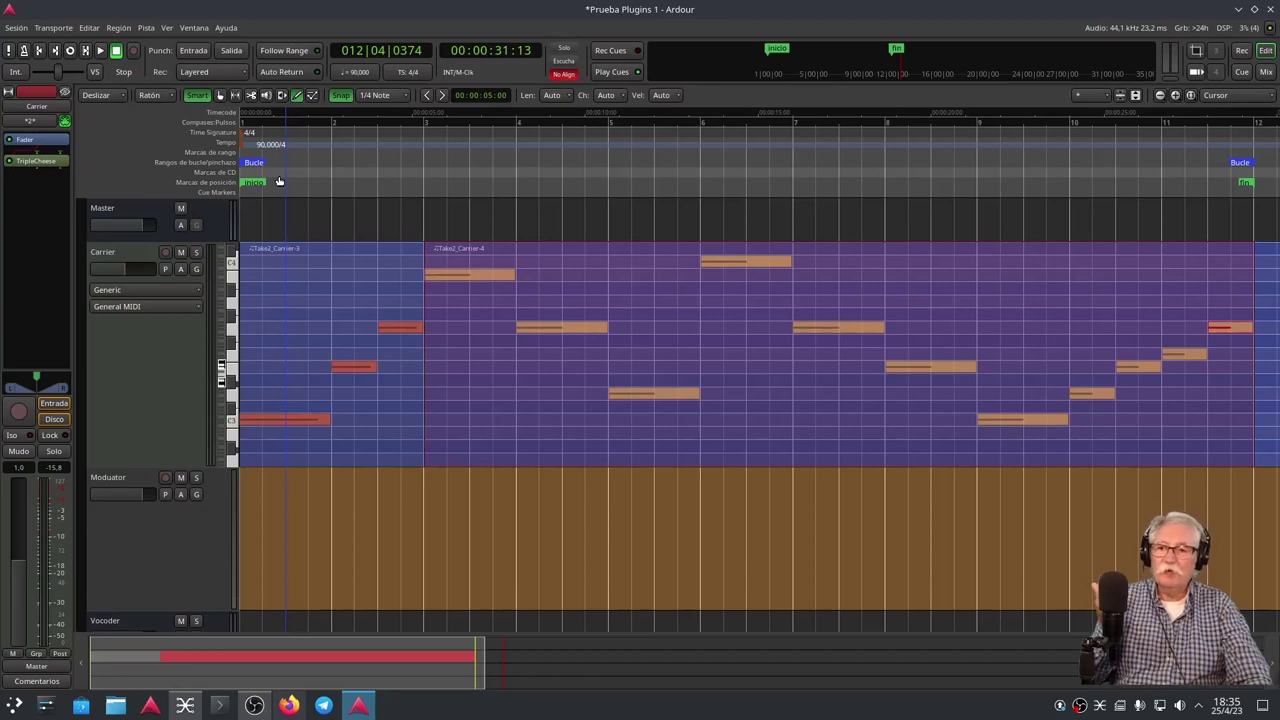
# Use internal edit mode to select all the notes in the region starting at bar 3 and raise their velocities together
pyautogui.click(312, 95)
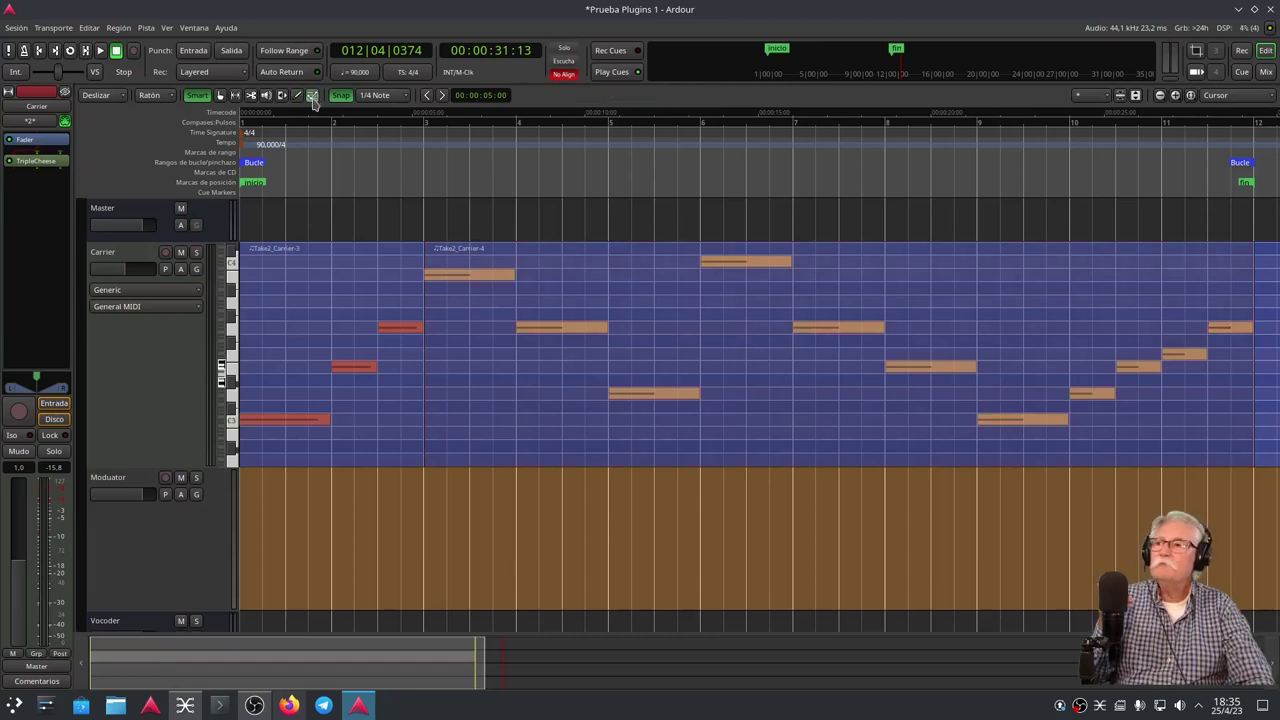
pyautogui.click(313, 97)
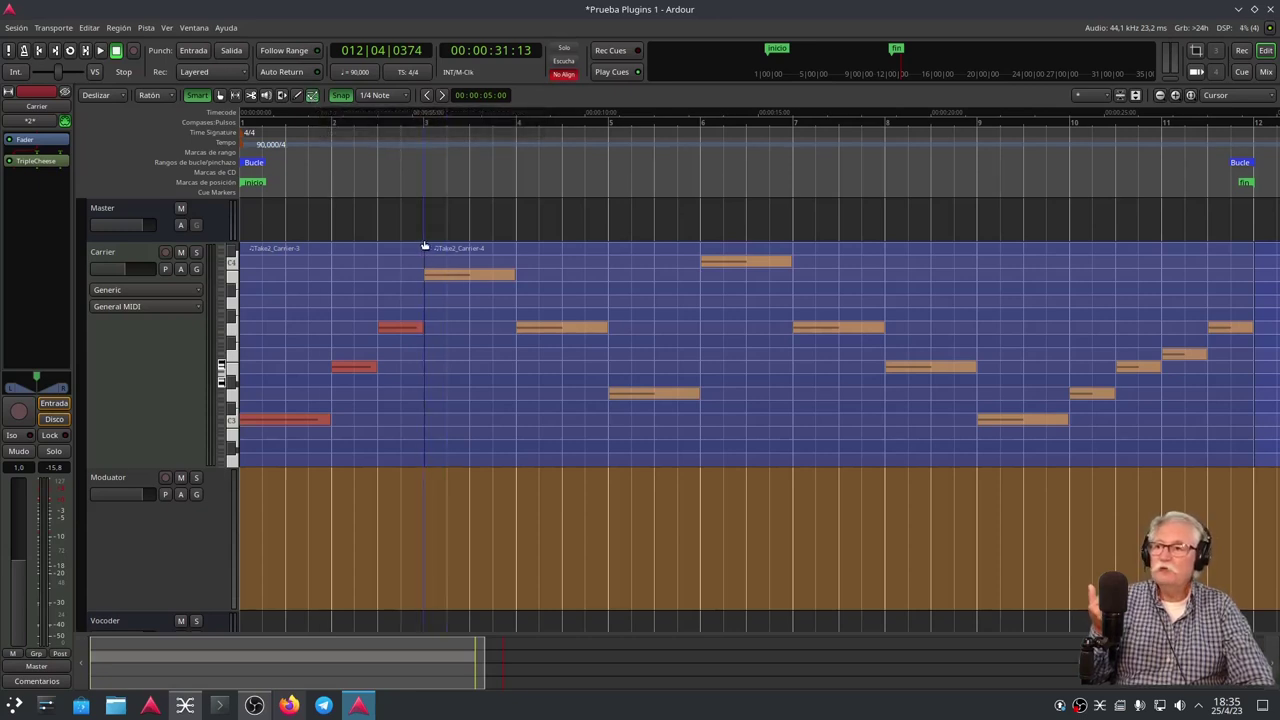
pyautogui.moveTo(430, 246); pyautogui.dragTo(1246, 453)
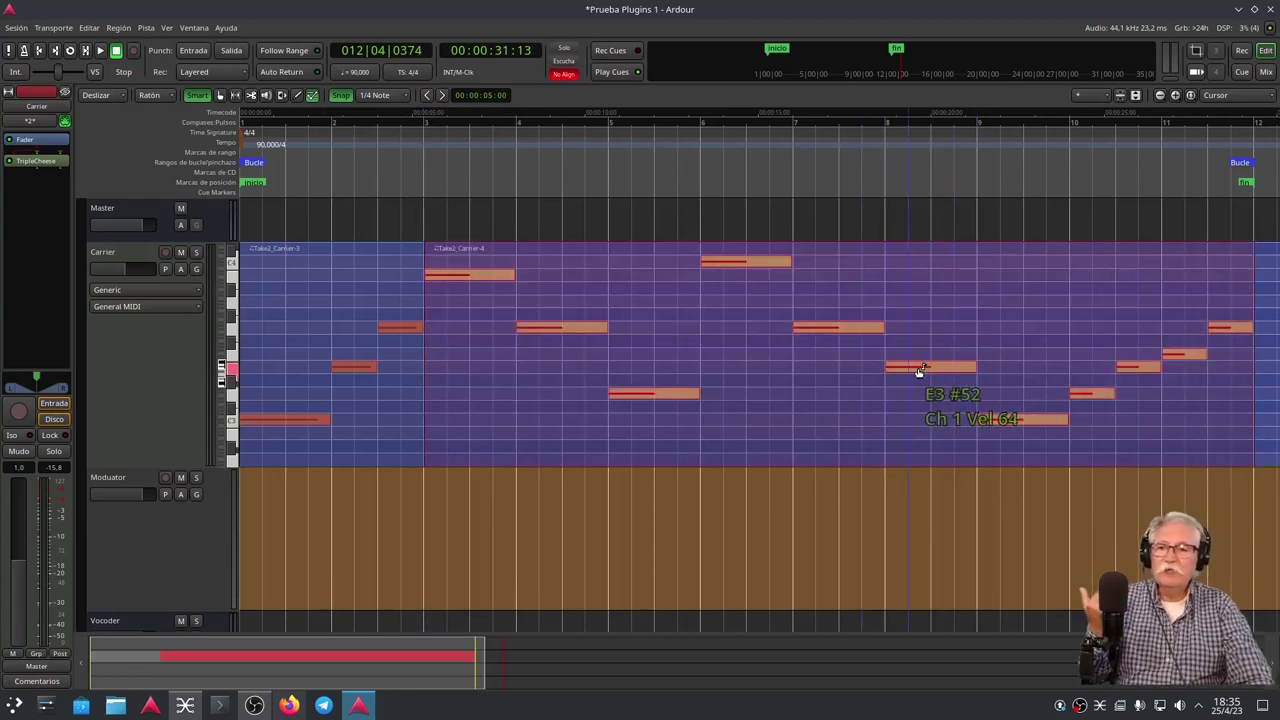
pyautogui.scroll(1, 919, 371)
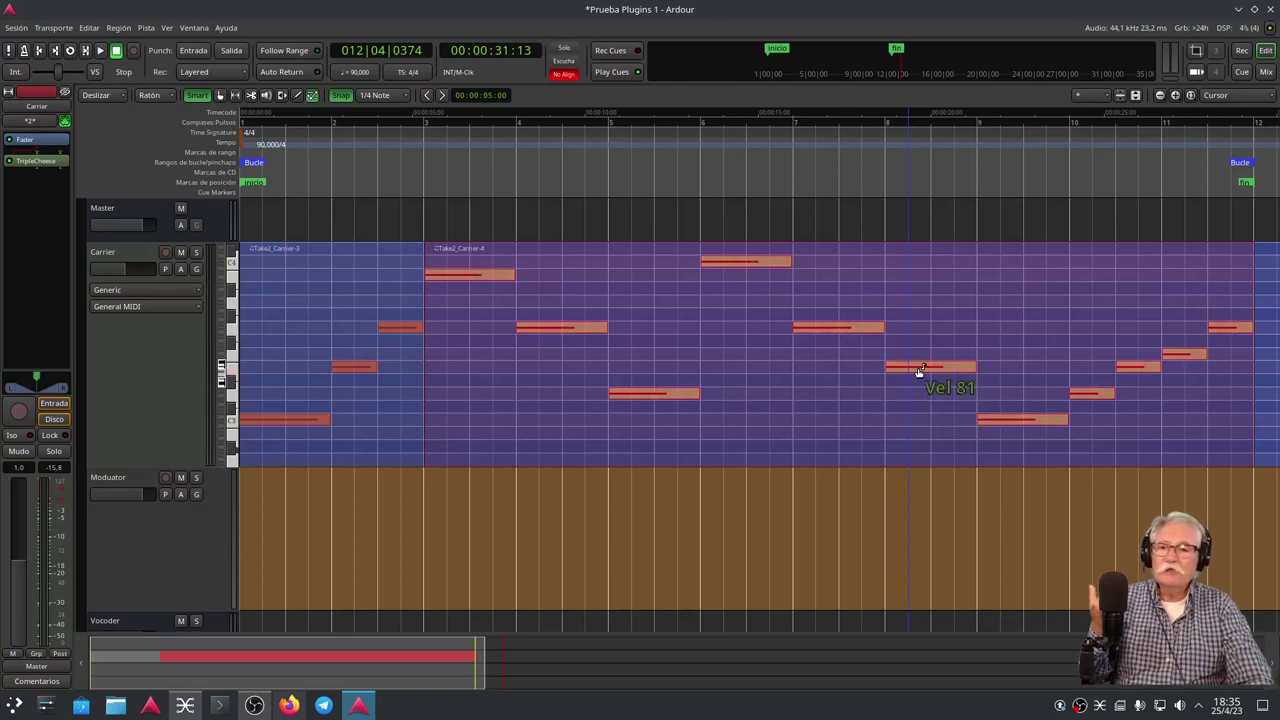
pyautogui.scroll(6, 919, 371)
pyautogui.scroll(2, 919, 371)
# Examine the Carrier track's input connections for the hardware, Ardour misc and track sources in an enlarged window
pyautogui.click(153, 368)
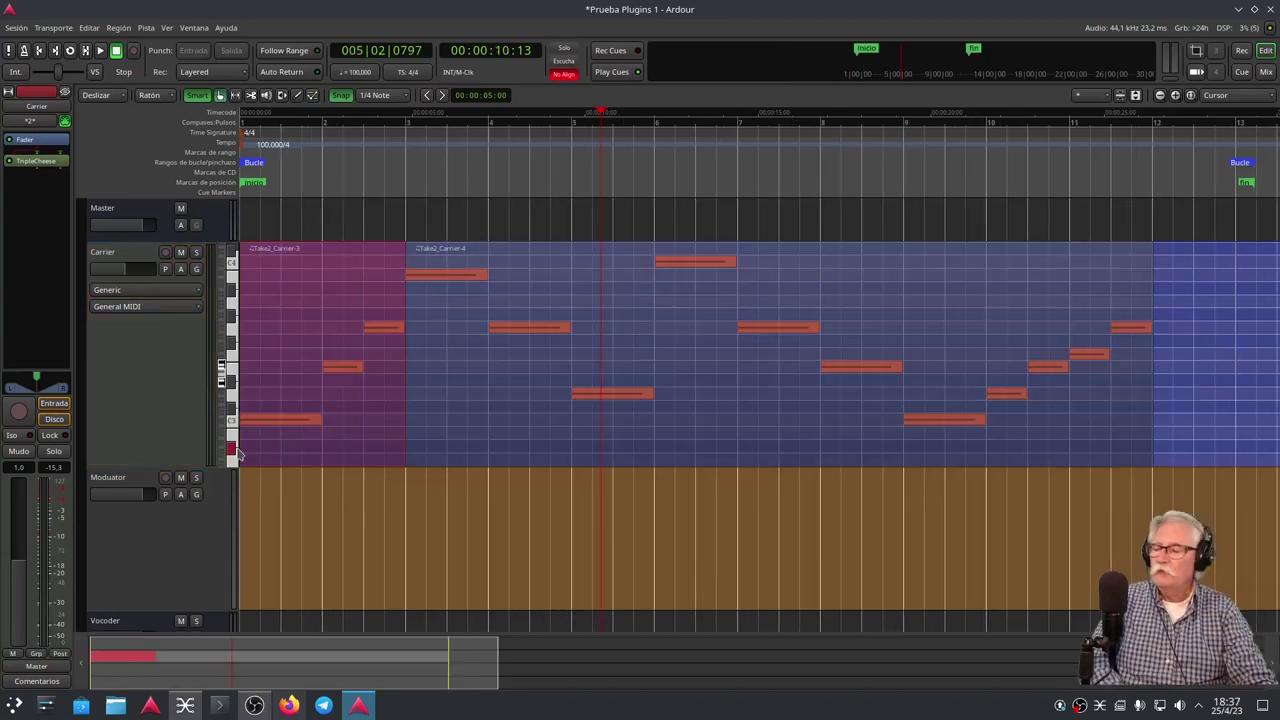
pyautogui.rightClick(163, 360)
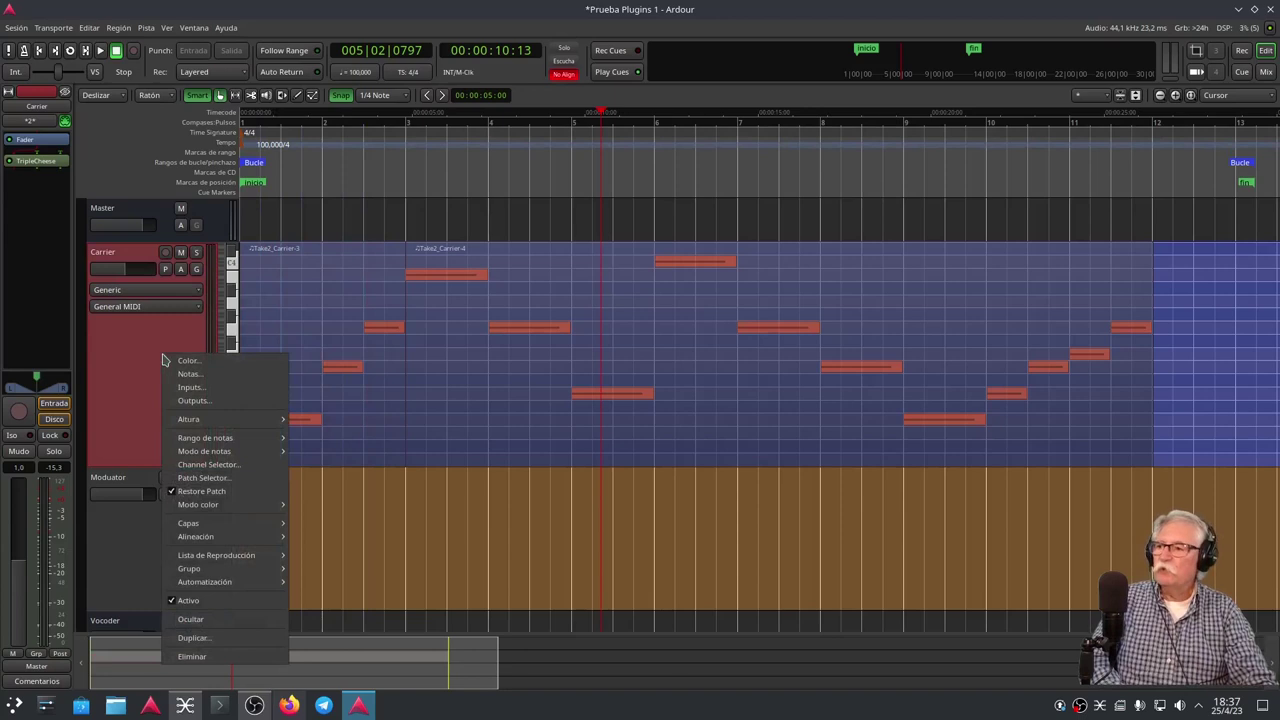
pyautogui.click(226, 389)
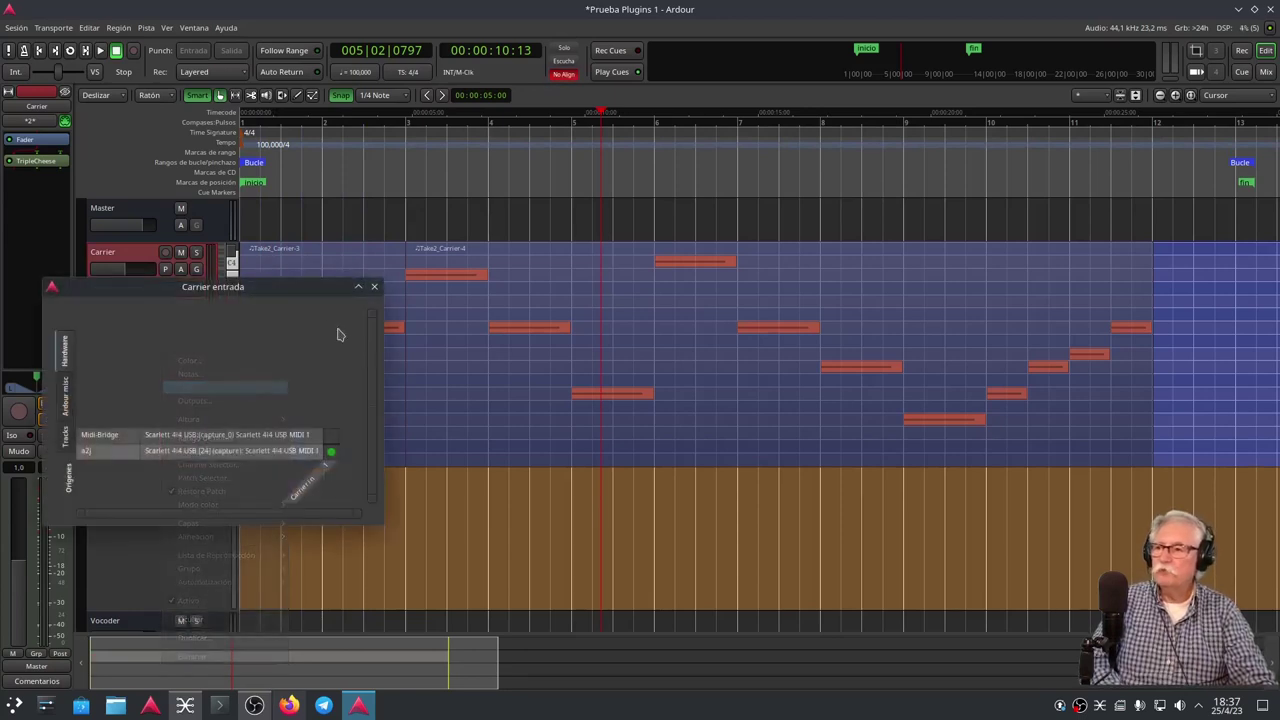
pyautogui.moveTo(337, 331); pyautogui.dragTo(1030, 515)
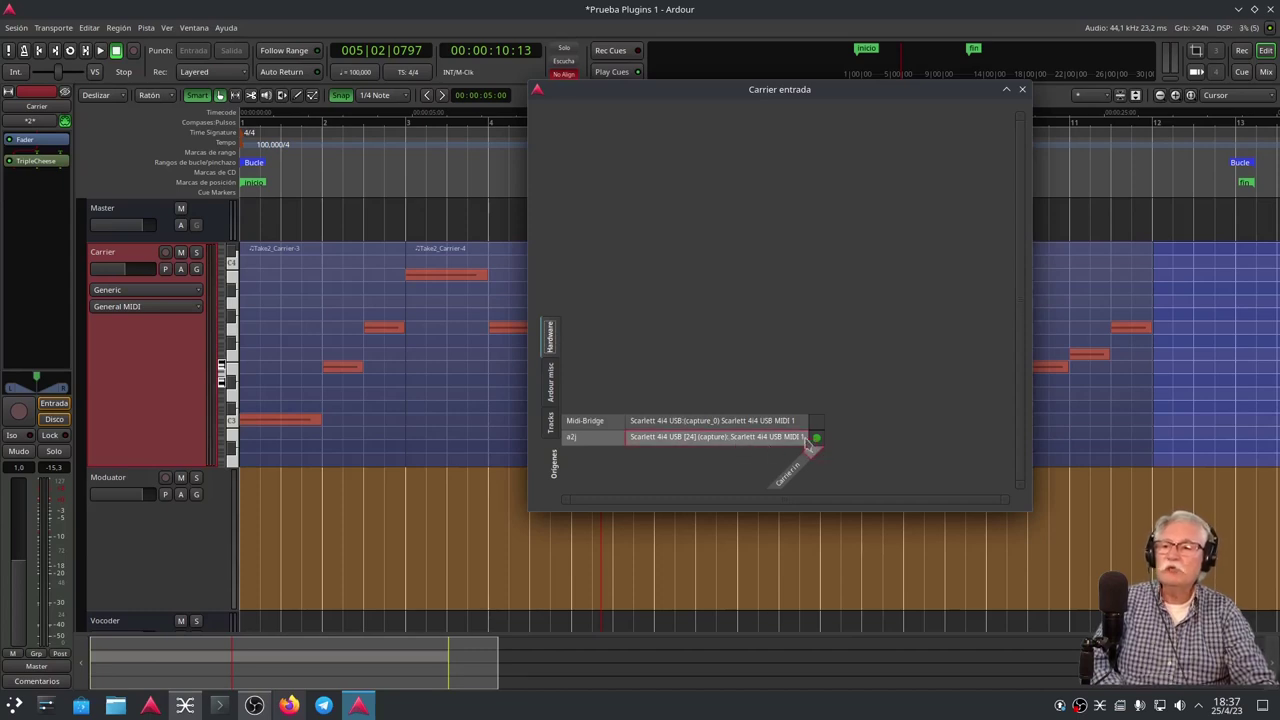
pyautogui.click(549, 426)
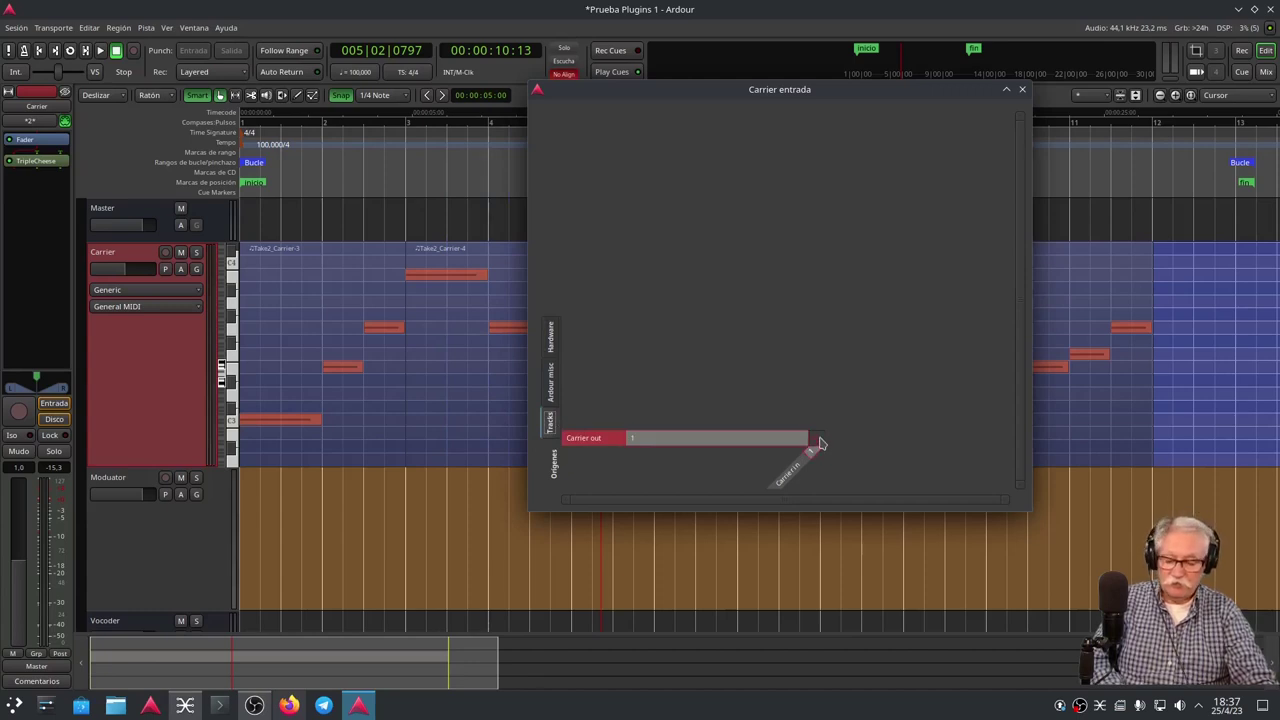
pyautogui.click(548, 394)
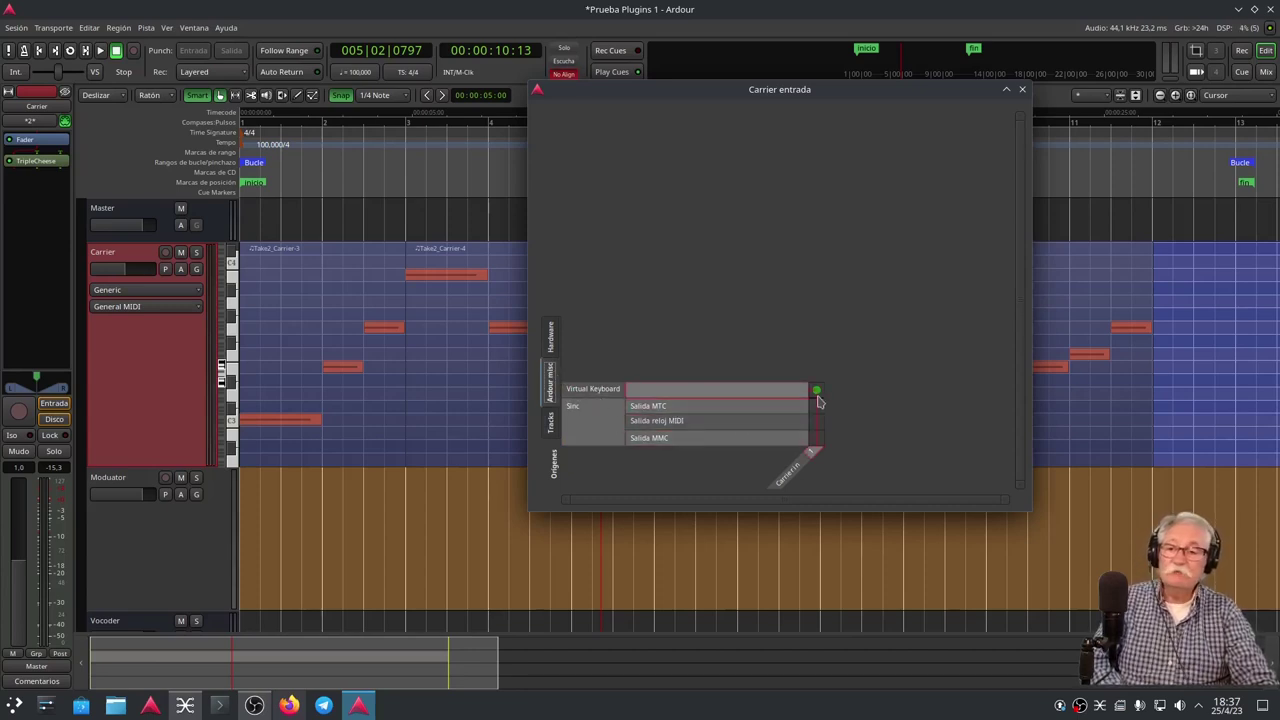
pyautogui.click(550, 338)
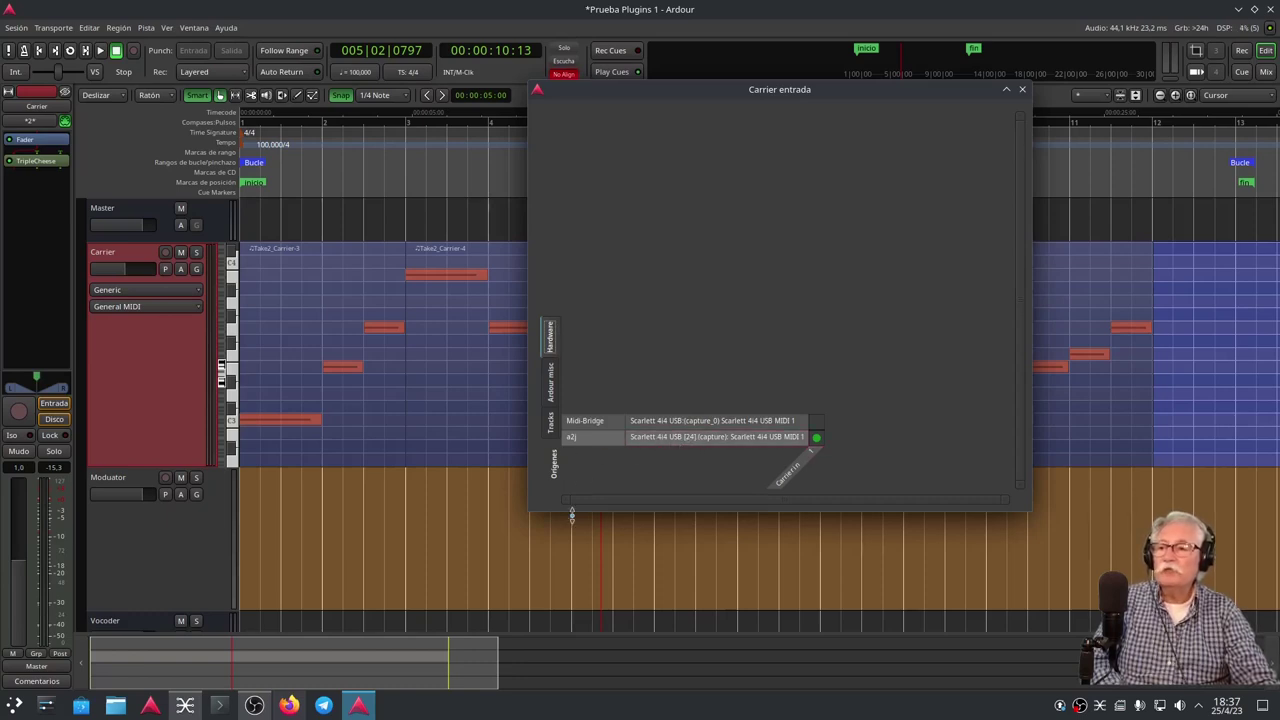
pyautogui.click(552, 430)
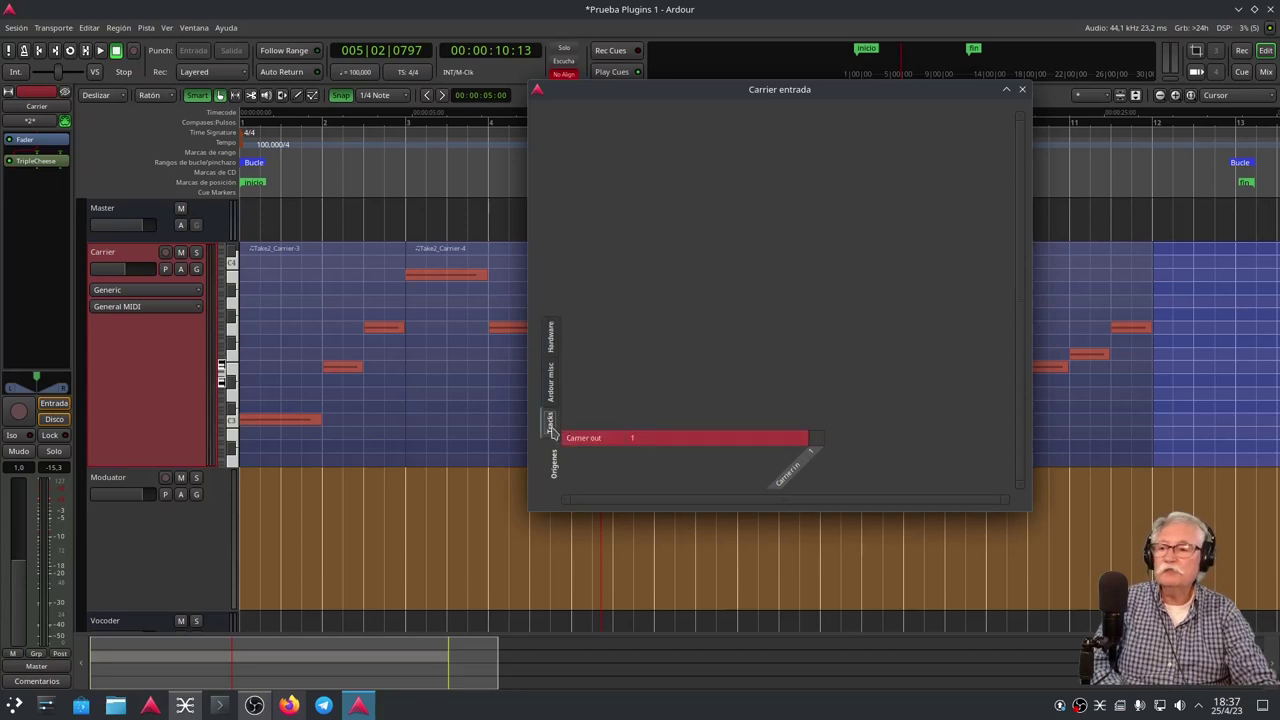
pyautogui.click(552, 393)
pyautogui.click(551, 340)
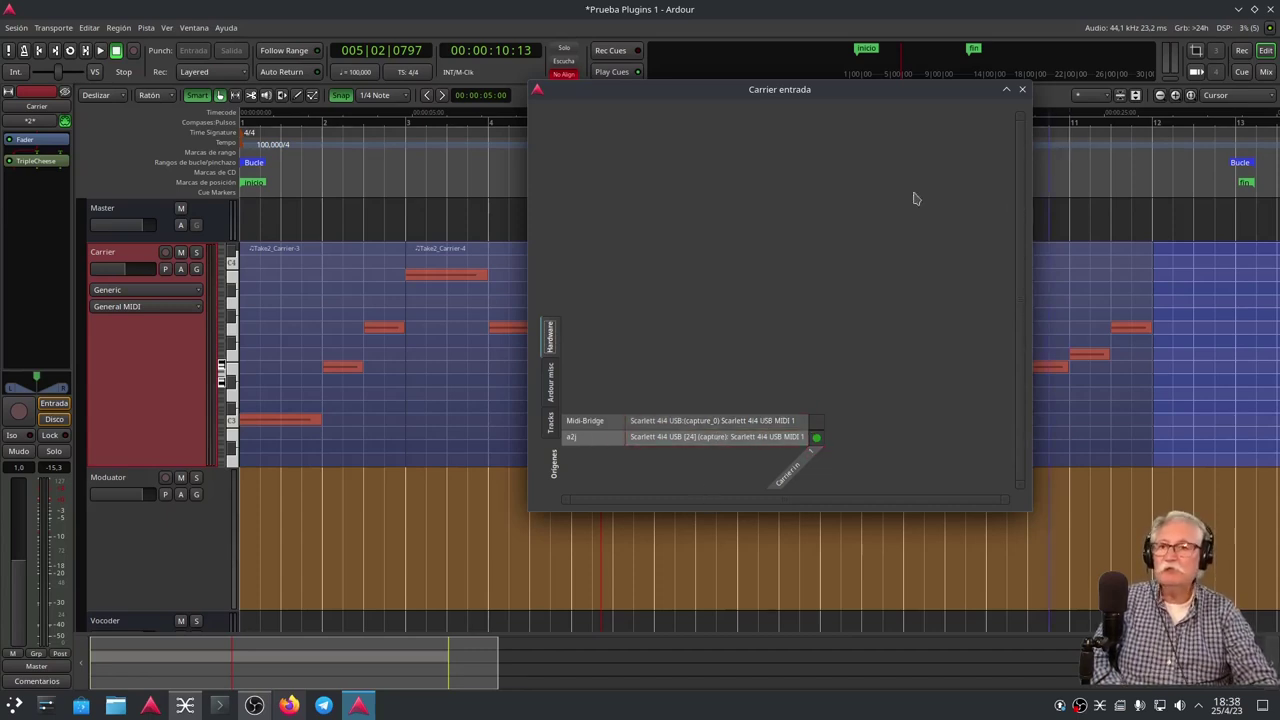
# Open the Carrier track's output connections in an enlarged window
pyautogui.rightClick(161, 339)
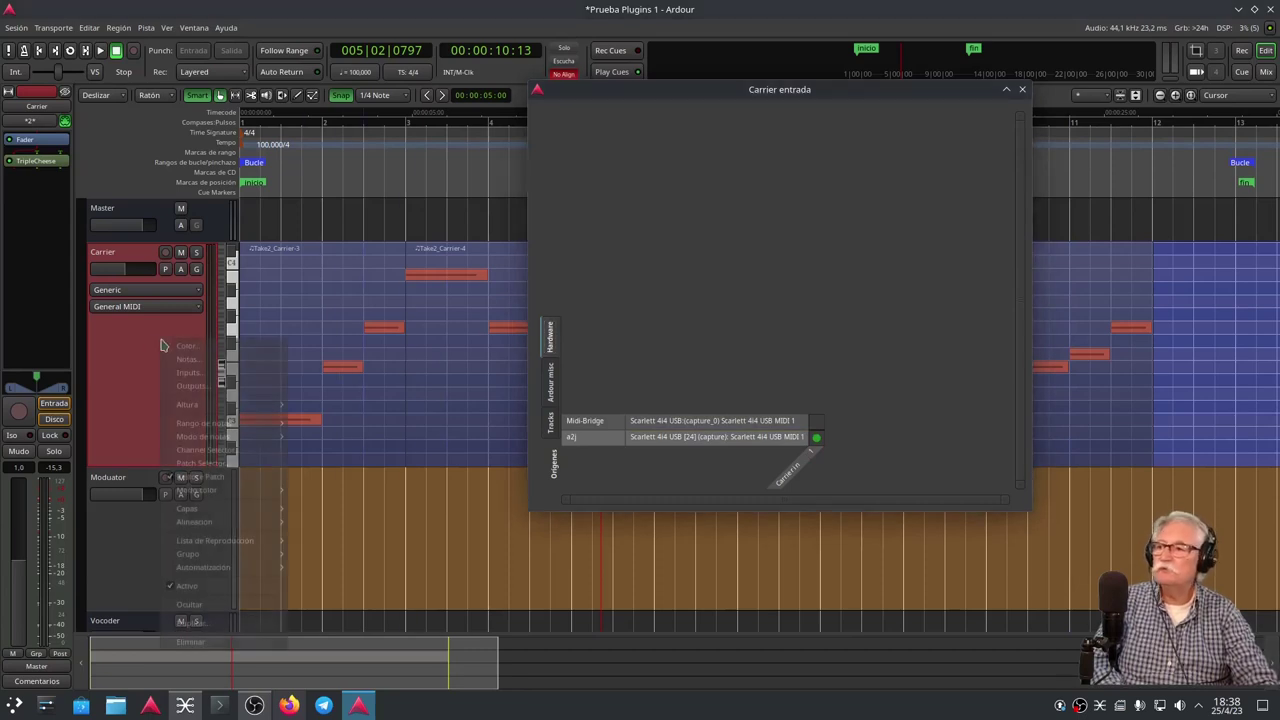
pyautogui.click(222, 387)
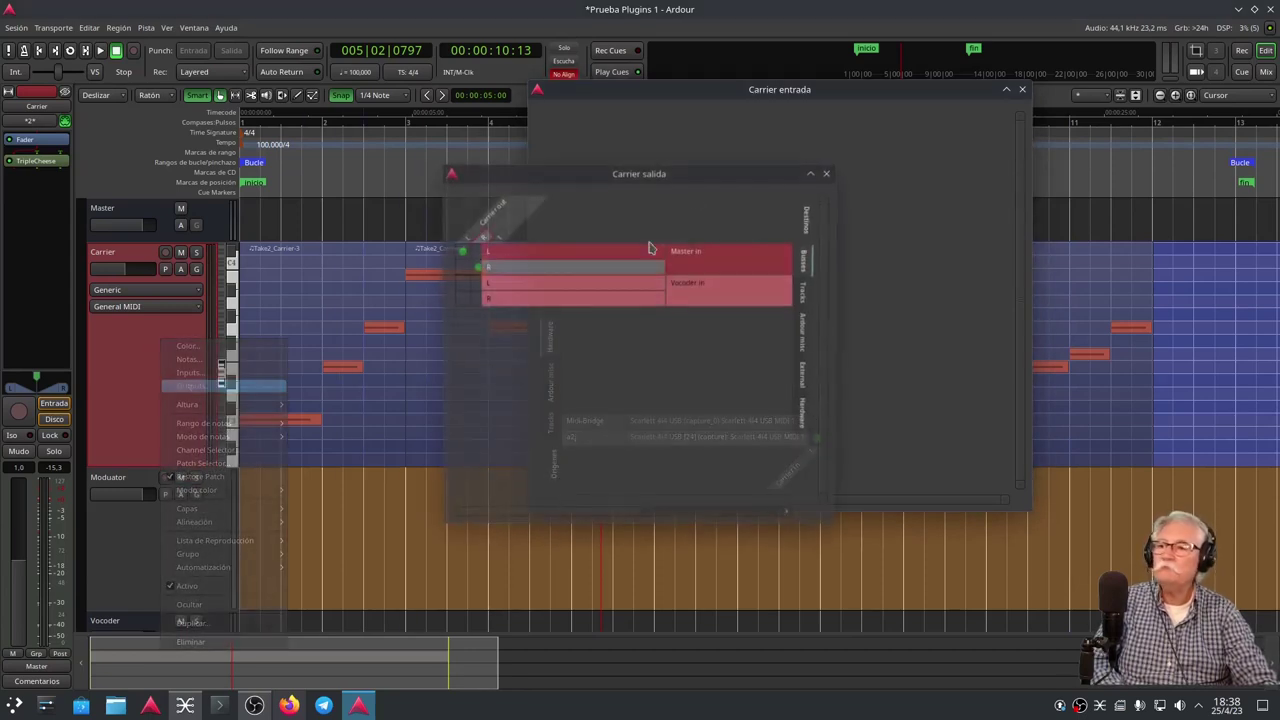
pyautogui.moveTo(842, 286); pyautogui.dragTo(1046, 288)
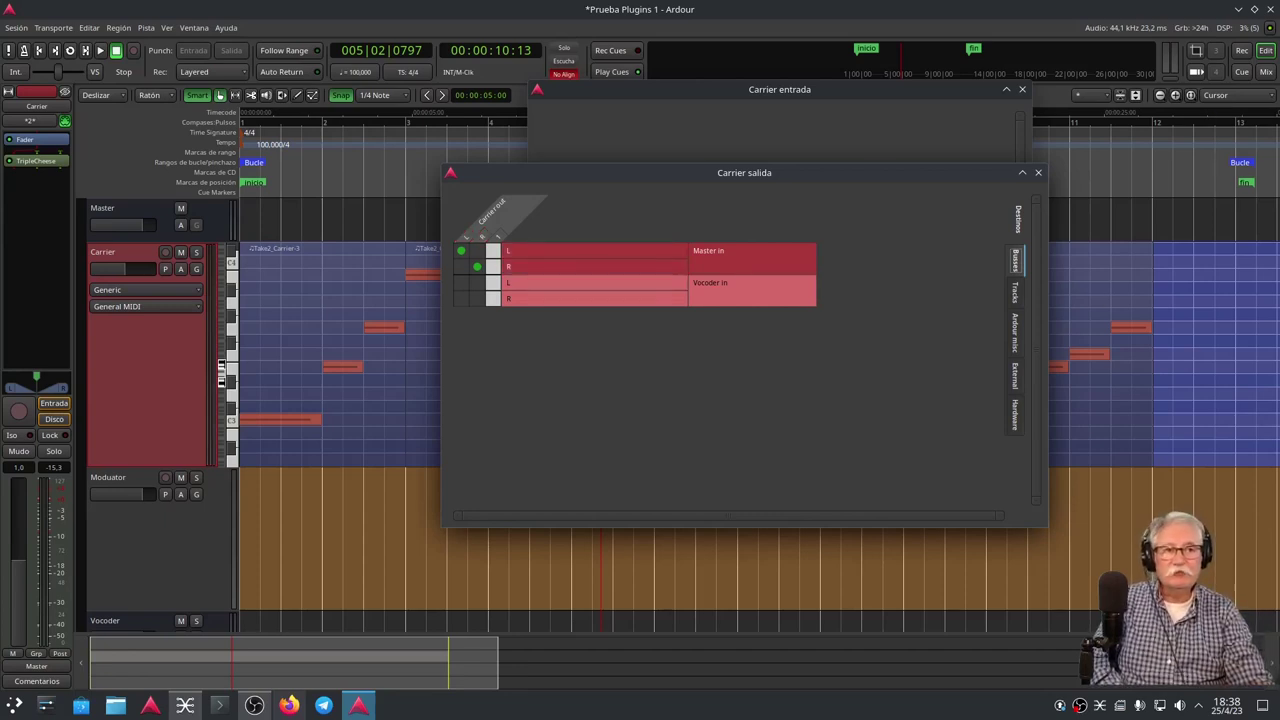
# Switch to the PipeWire graph, examine how Ardour's outputs connect to the Scarlett 4i4 and other devices, and return to Ardour
pyautogui.hotkey('alt', 'Tab')
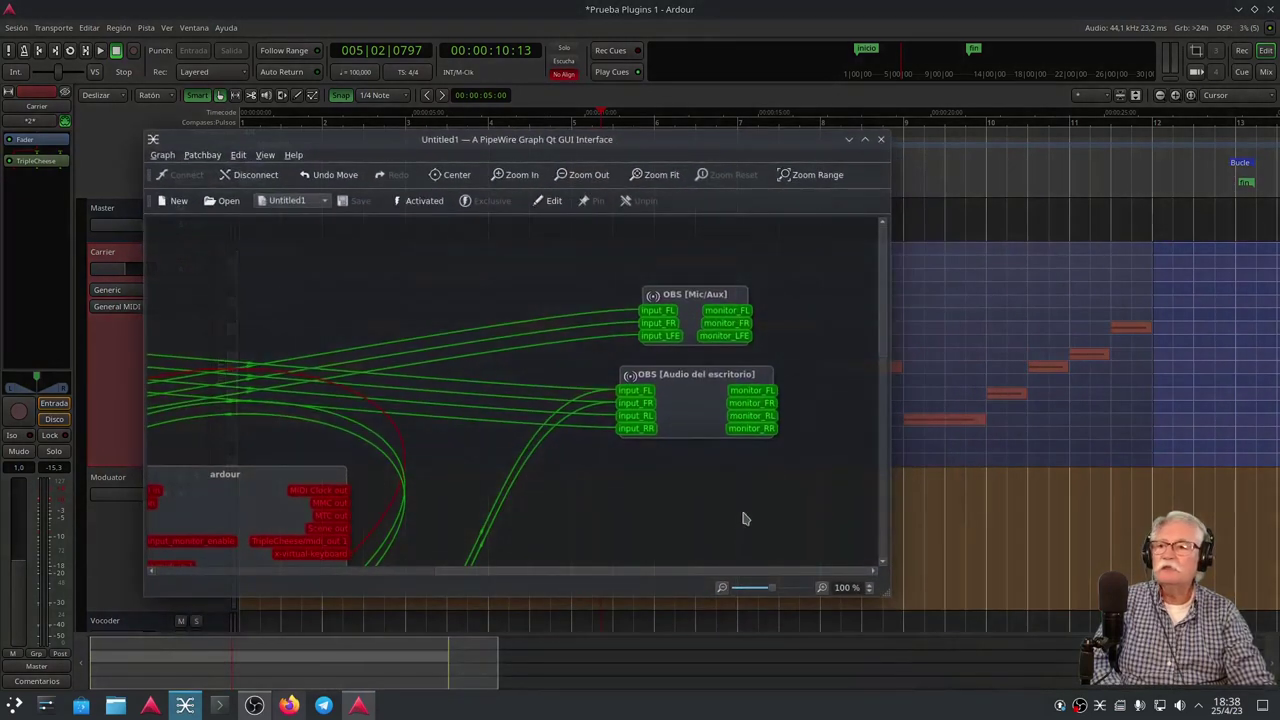
pyautogui.scroll(-3, 794, 537)
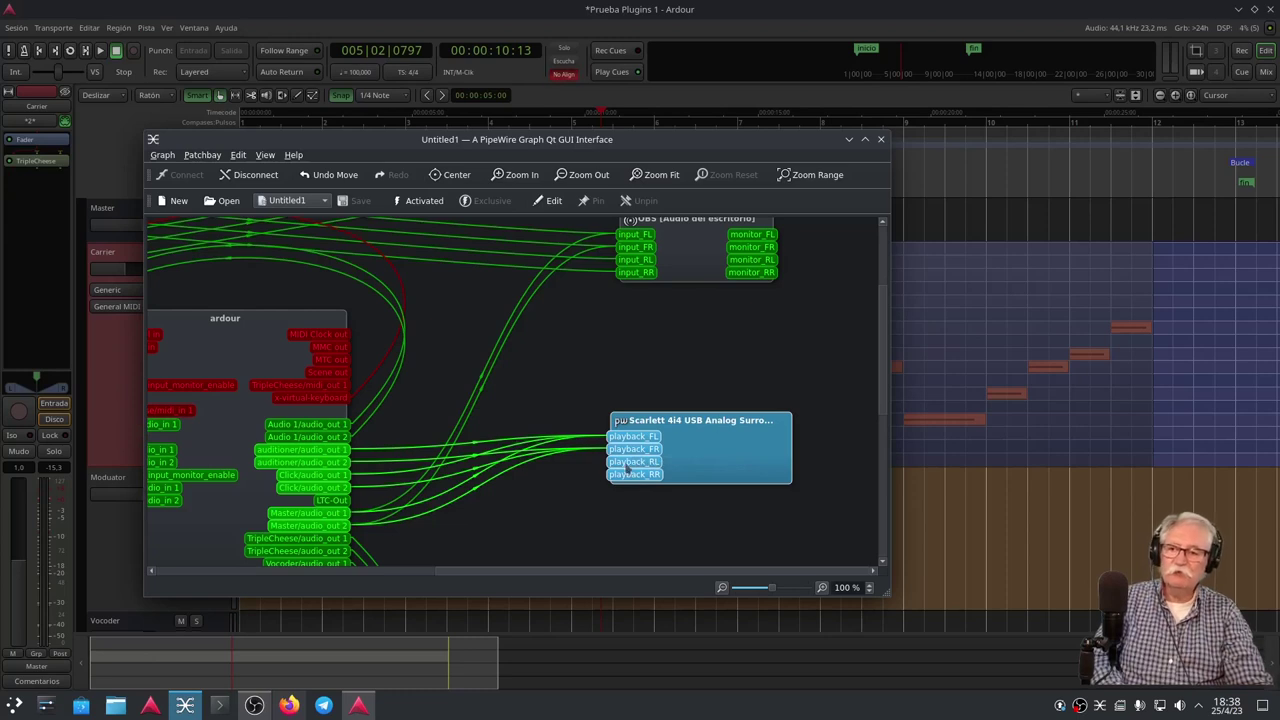
pyautogui.scroll(2, 754, 379)
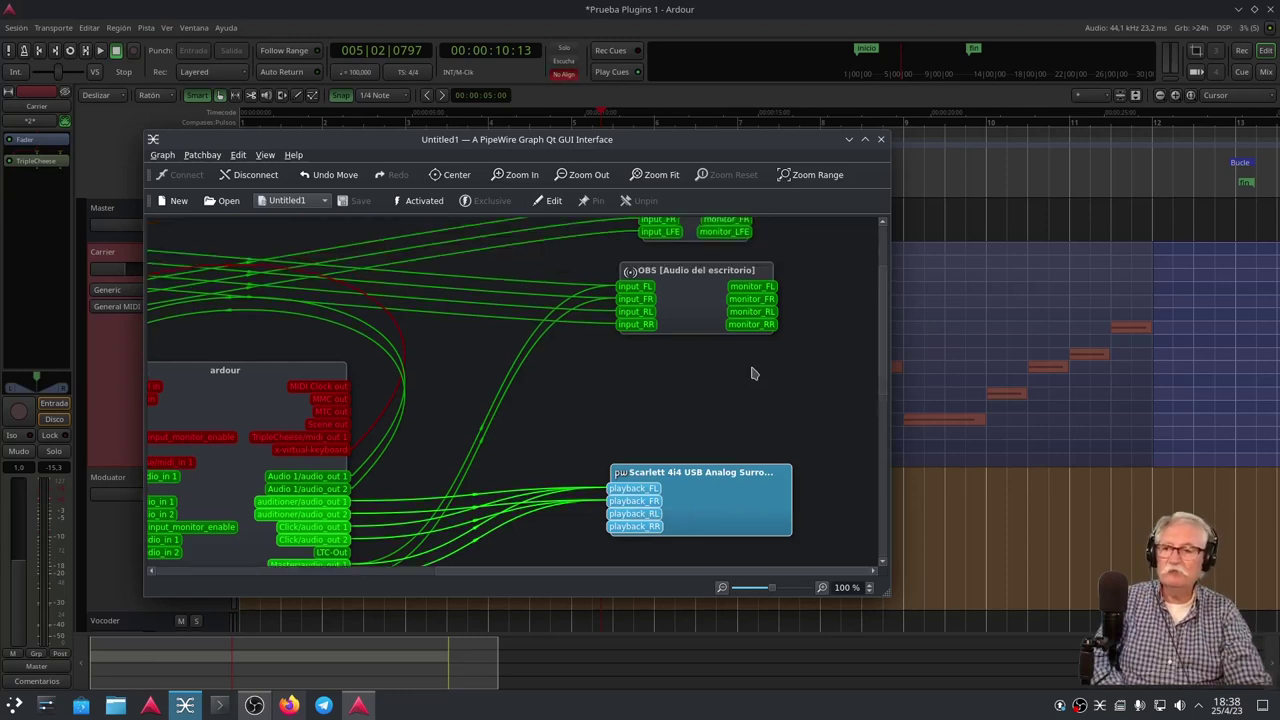
pyautogui.scroll(-4, 523, 457)
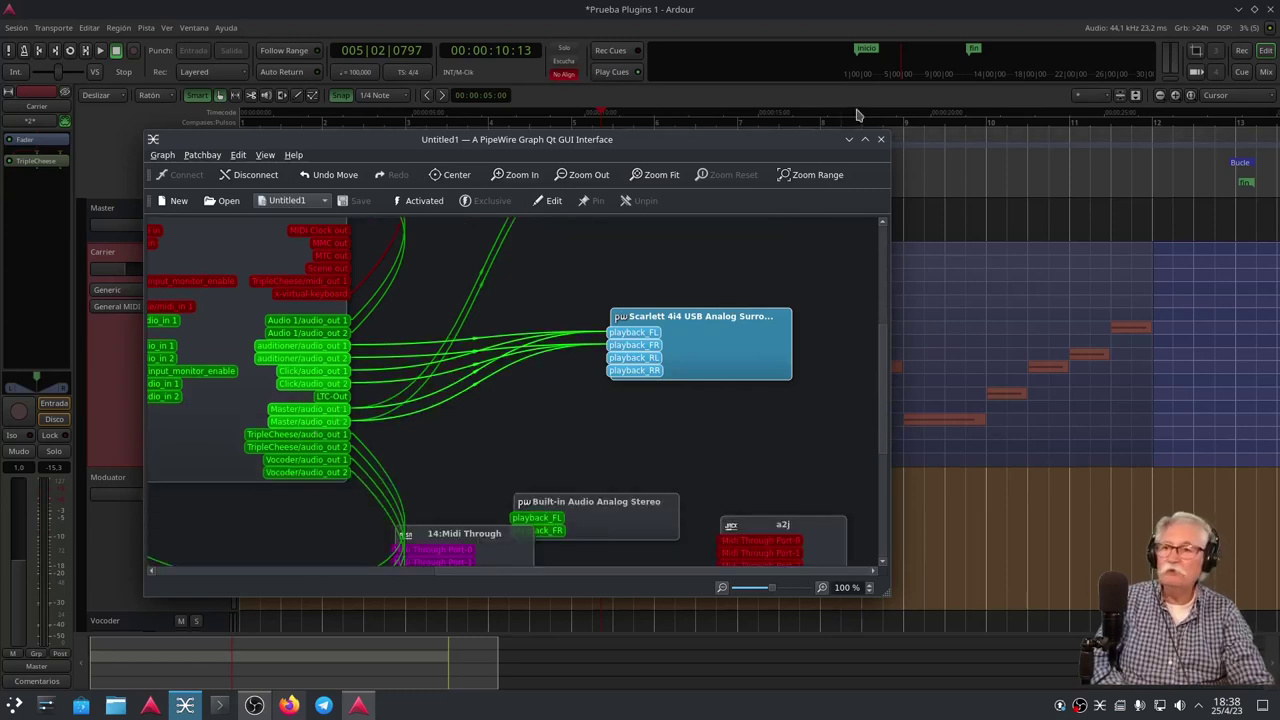
pyautogui.moveTo(612, 572); pyautogui.dragTo(386, 594)
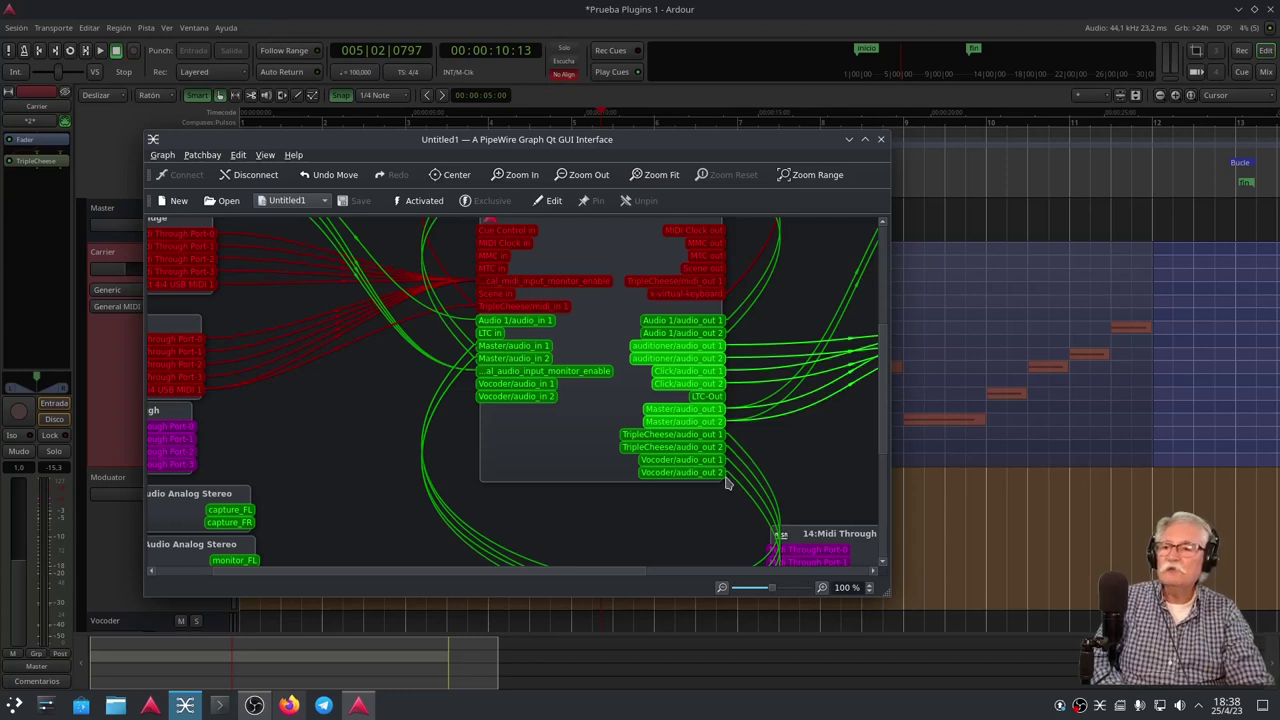
pyautogui.moveTo(738, 146); pyautogui.dragTo(1279, 146)
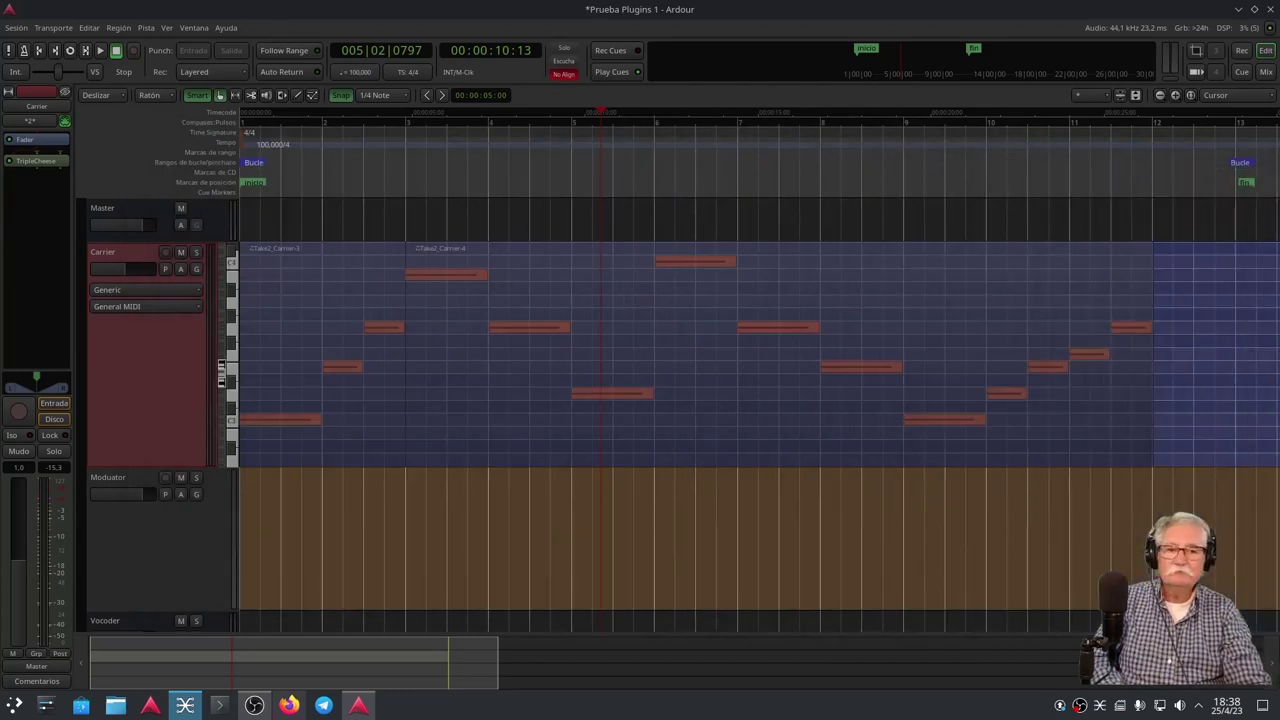
pyautogui.click(172, 383)
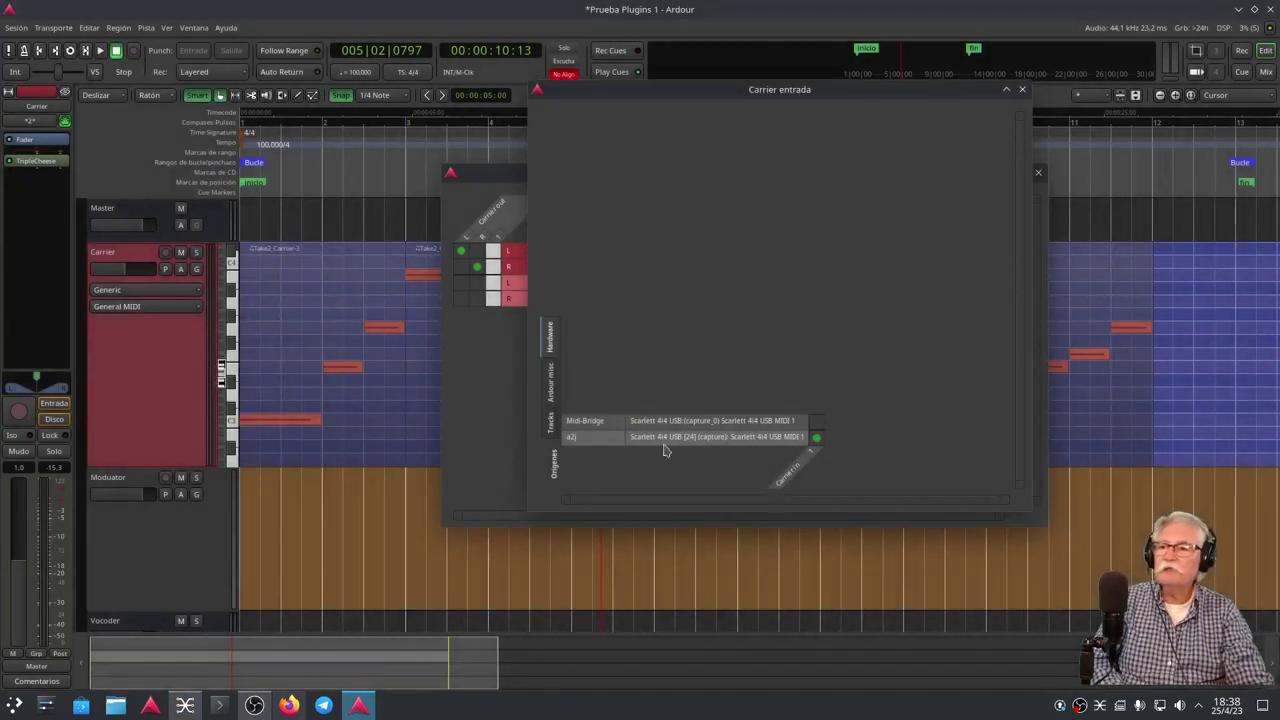
# Disconnect the Carrier's left and right outputs from Master and route them to the Vocoder bus's left and right inputs
pyautogui.click(1022, 89)
pyautogui.click(473, 257)
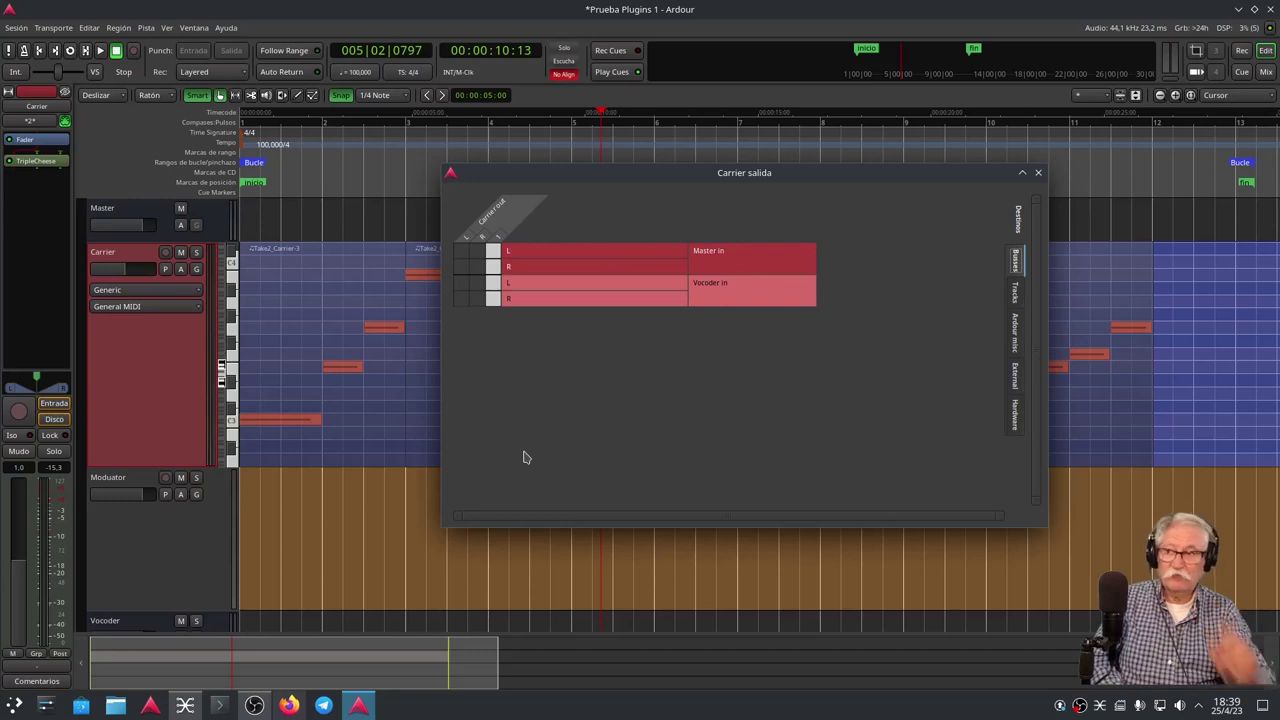
pyautogui.click(460, 285)
pyautogui.click(476, 299)
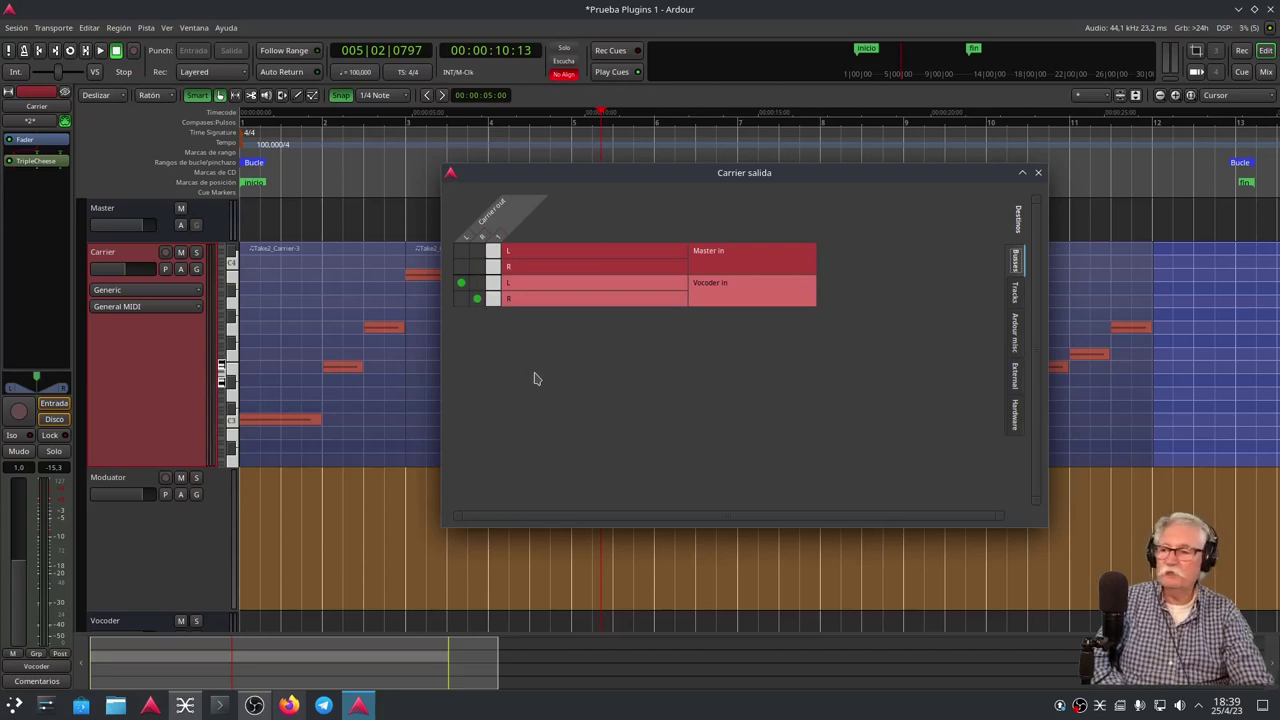
pyautogui.scroll(-1, 229, 557)
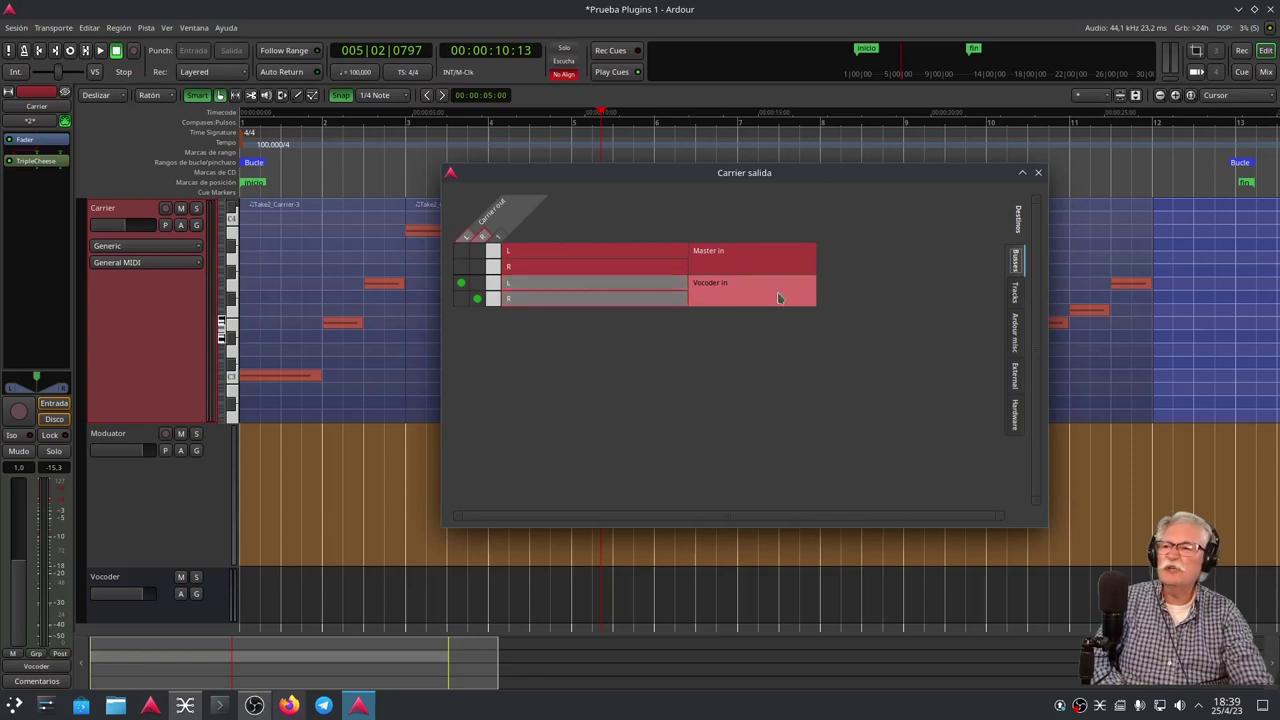
pyautogui.click(1040, 174)
# Arm the Moduator track and record a voice take from the session start to just past bar 12
pyautogui.scroll(-2, 193, 447)
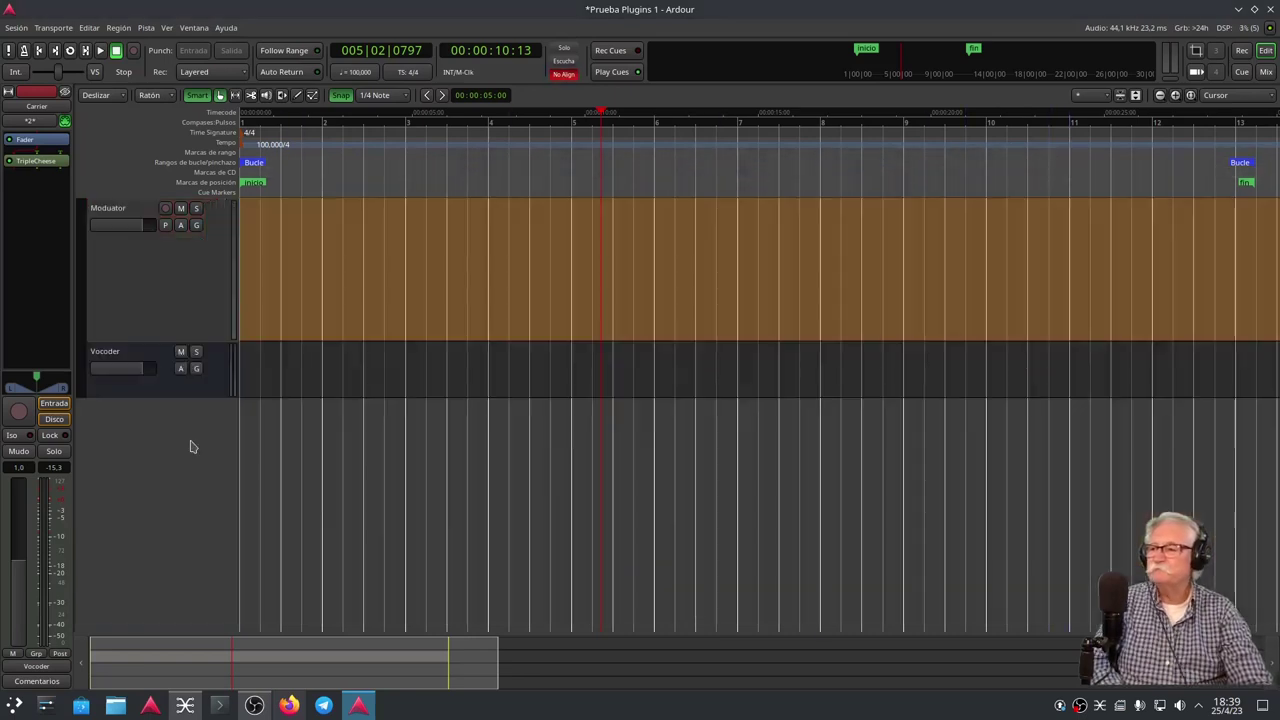
pyautogui.scroll(2, 193, 447)
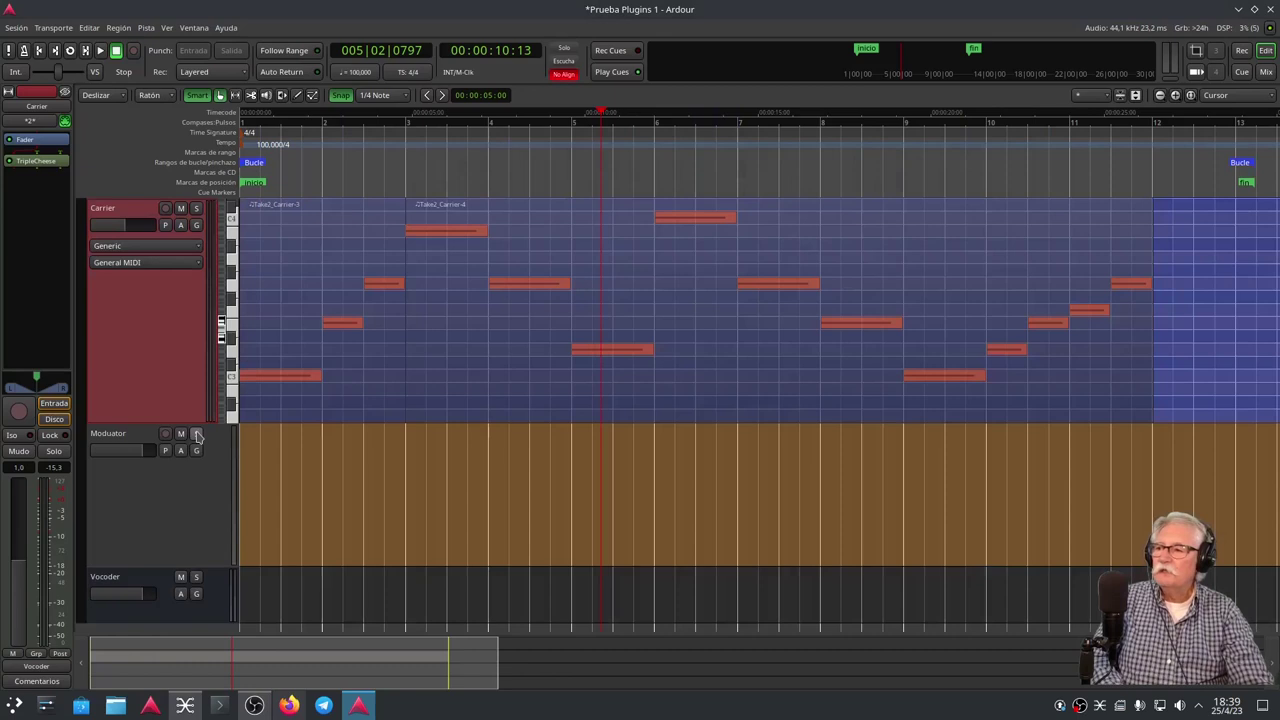
pyautogui.click(164, 506)
pyautogui.click(165, 433)
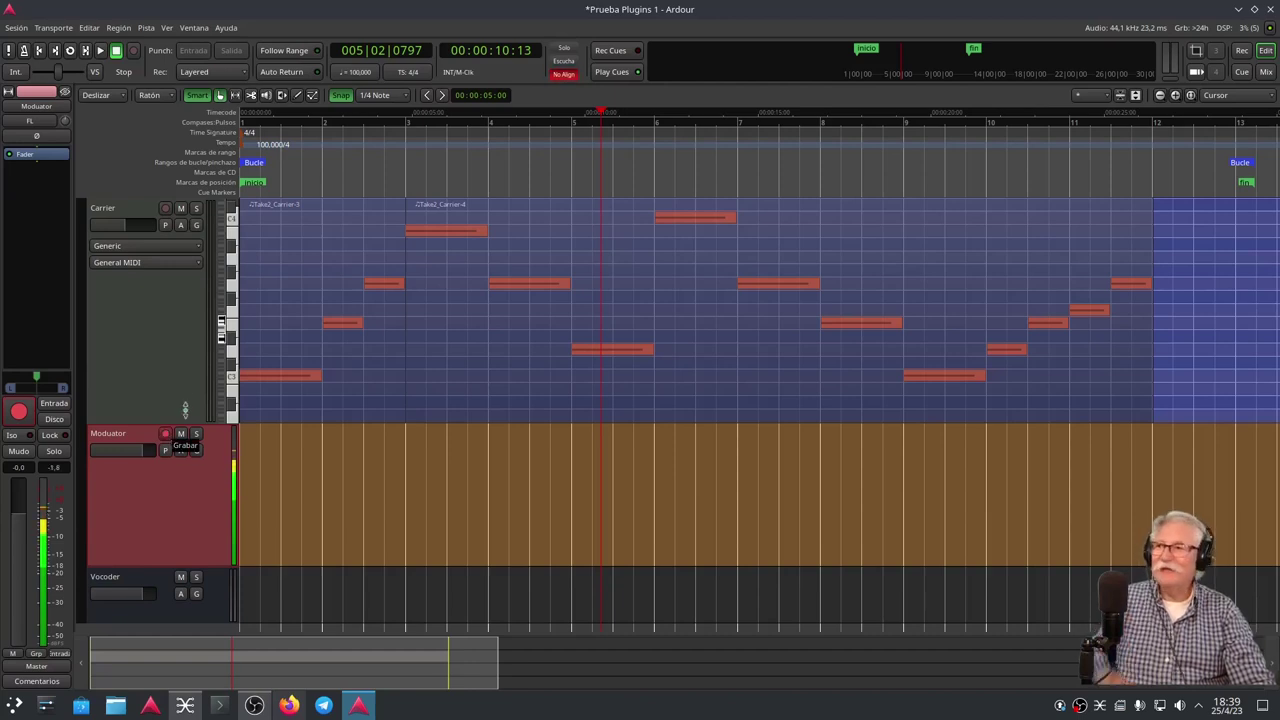
pyautogui.click(134, 52)
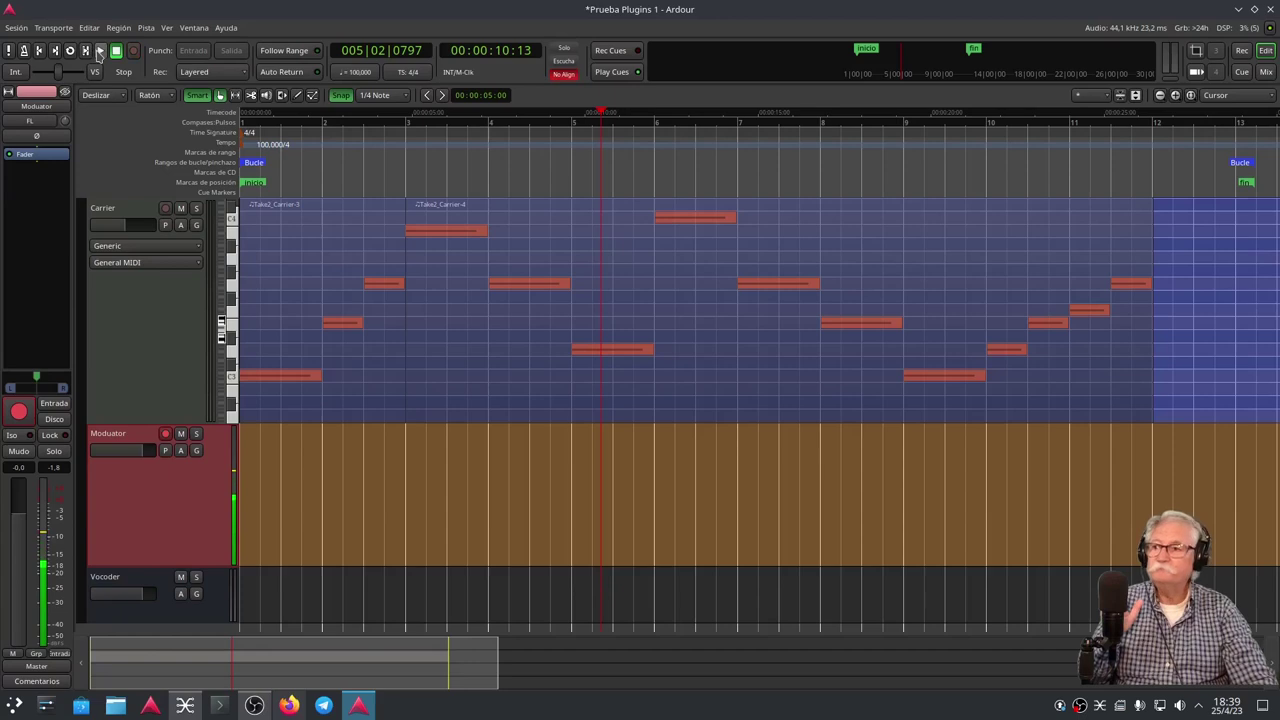
pyautogui.press('Home')
pyautogui.click(101, 52)
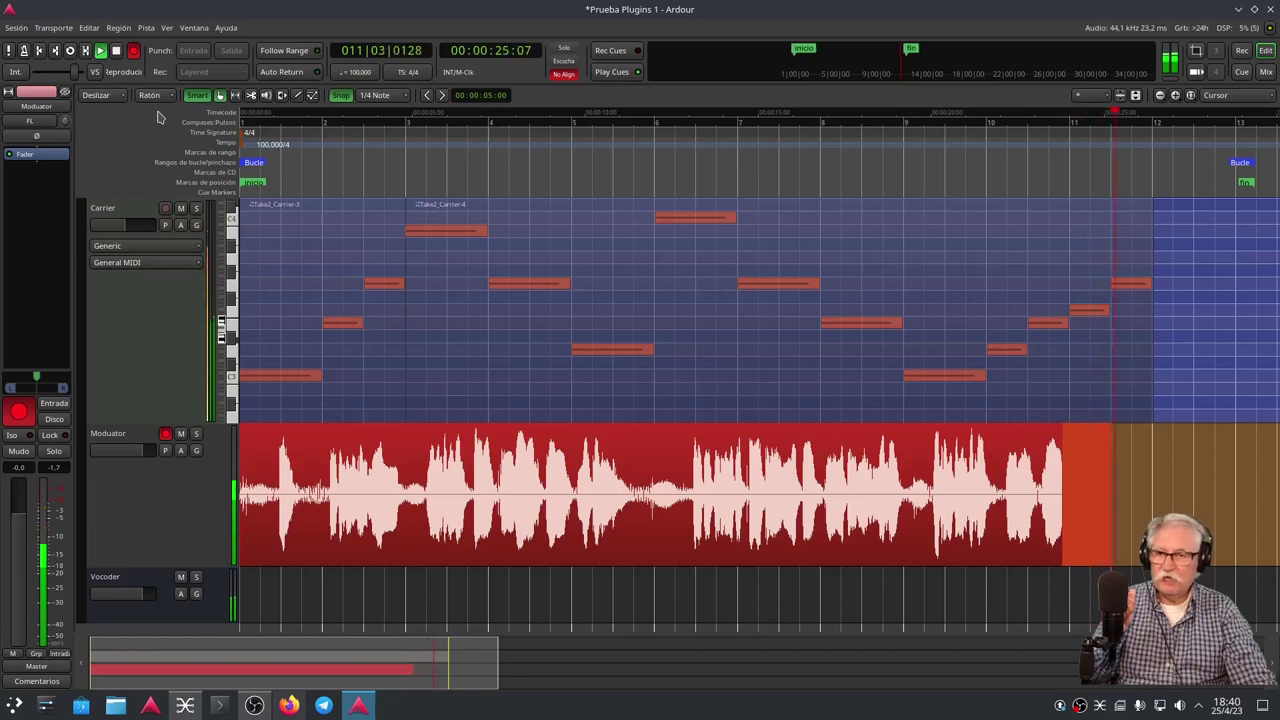
pyautogui.click(116, 50)
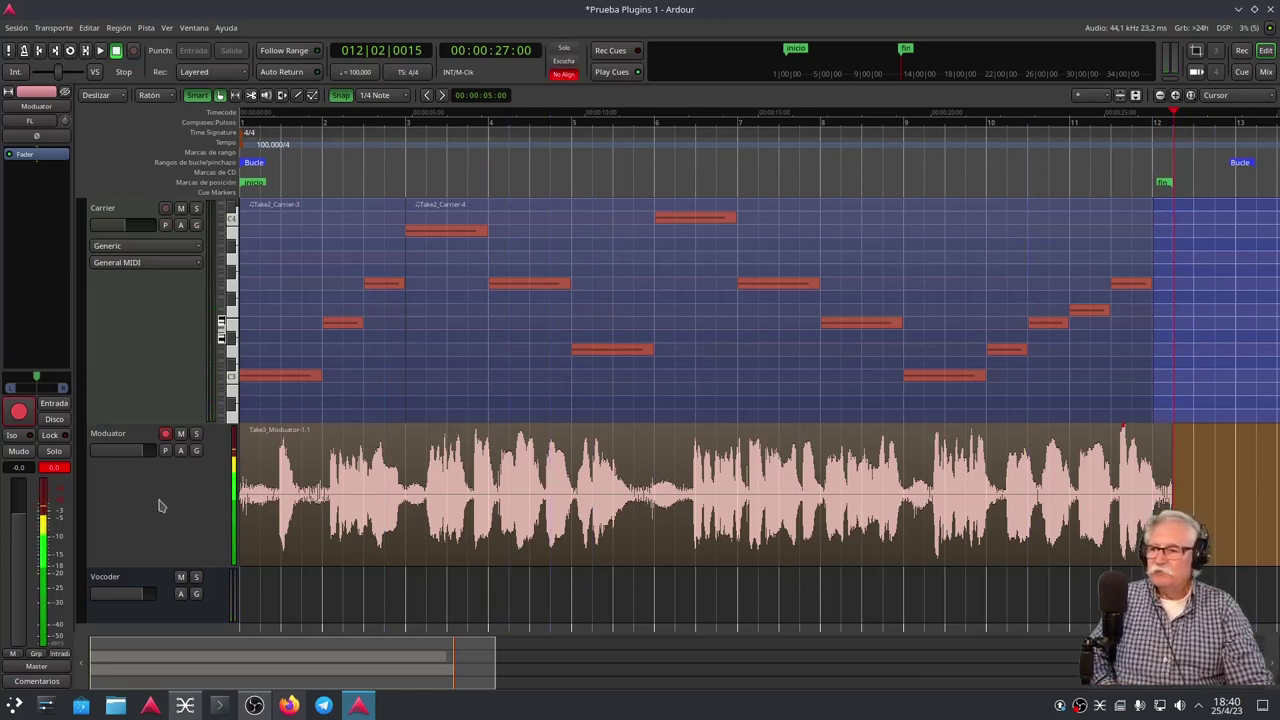
# Disarm recording on the Moduator track and increase the track's height
pyautogui.scroll(-2, 157, 503)
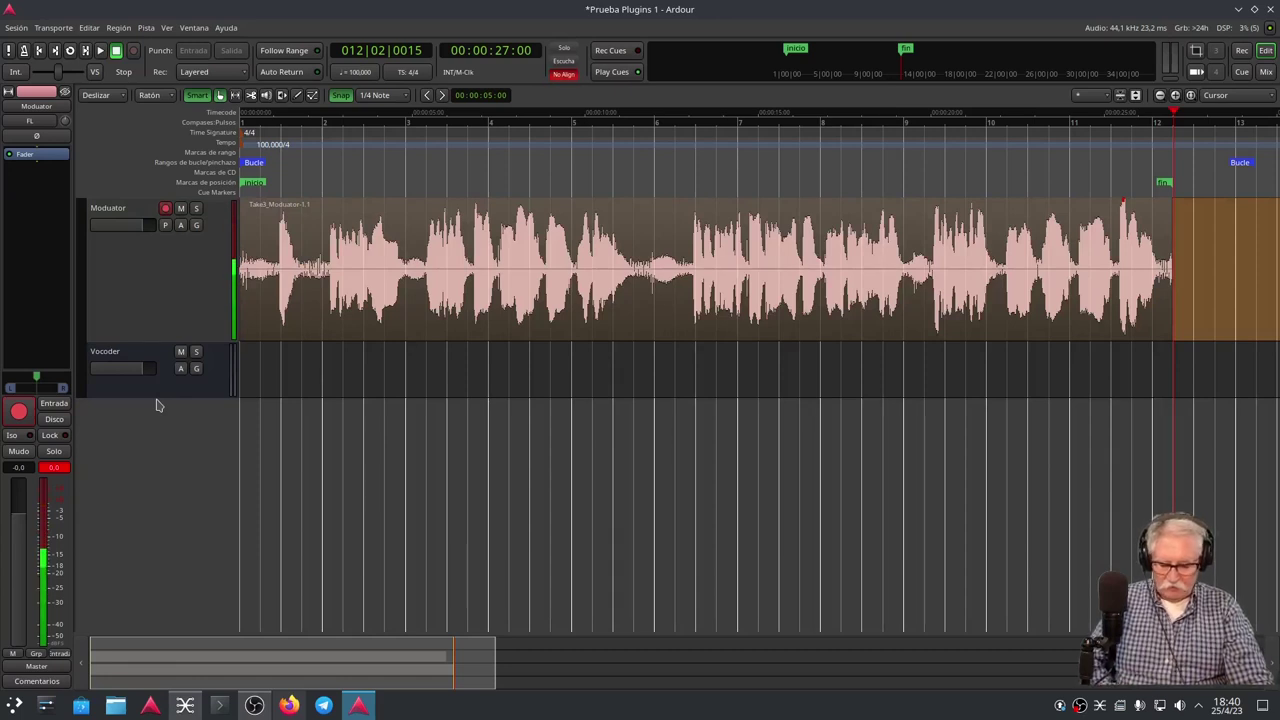
pyautogui.click(165, 208)
pyautogui.moveTo(165, 341); pyautogui.dragTo(151, 392)
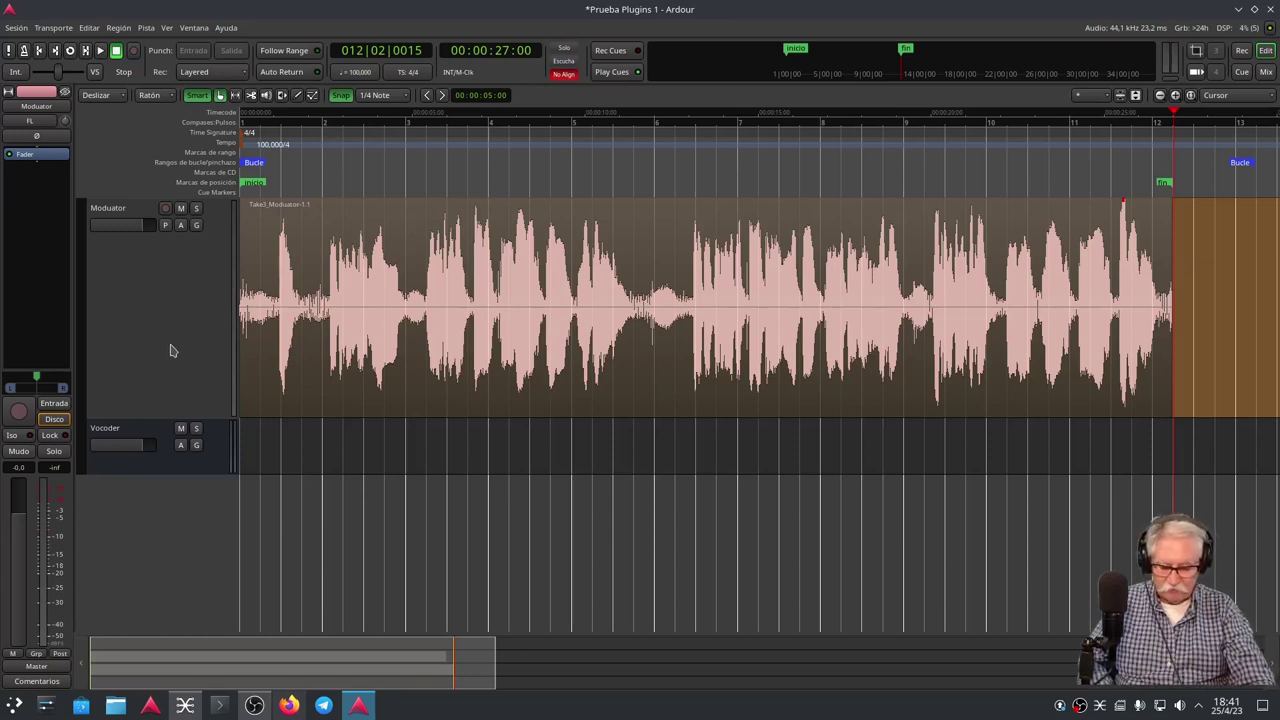
# Examine the Moduator track's input connections for the hardware, external, Ardour misc and track sources
pyautogui.click(170, 350)
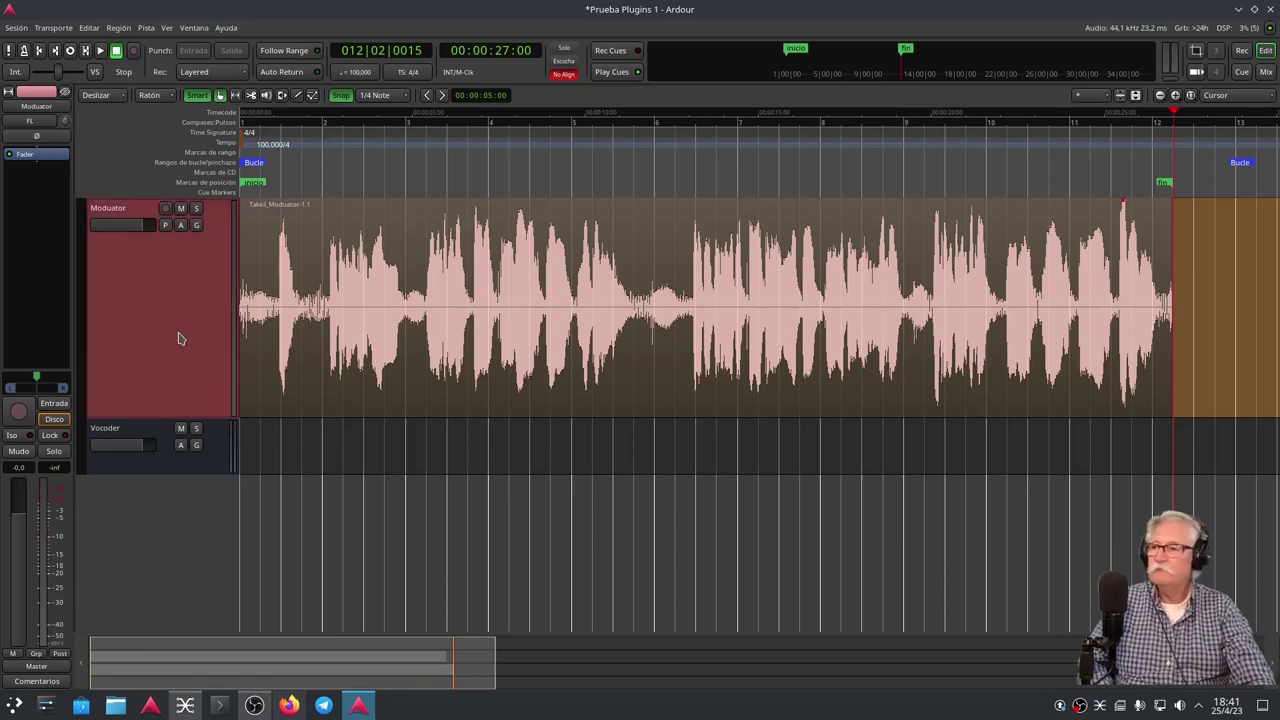
pyautogui.rightClick(182, 337)
pyautogui.click(205, 366)
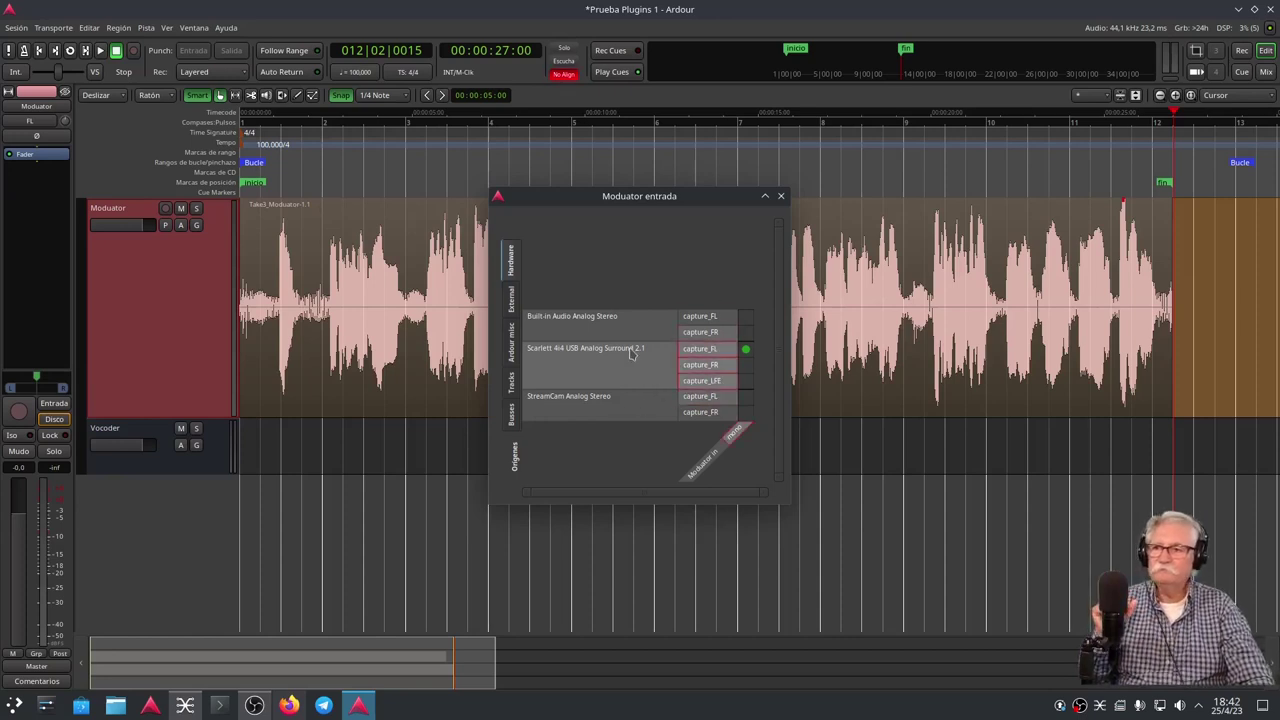
pyautogui.click(514, 305)
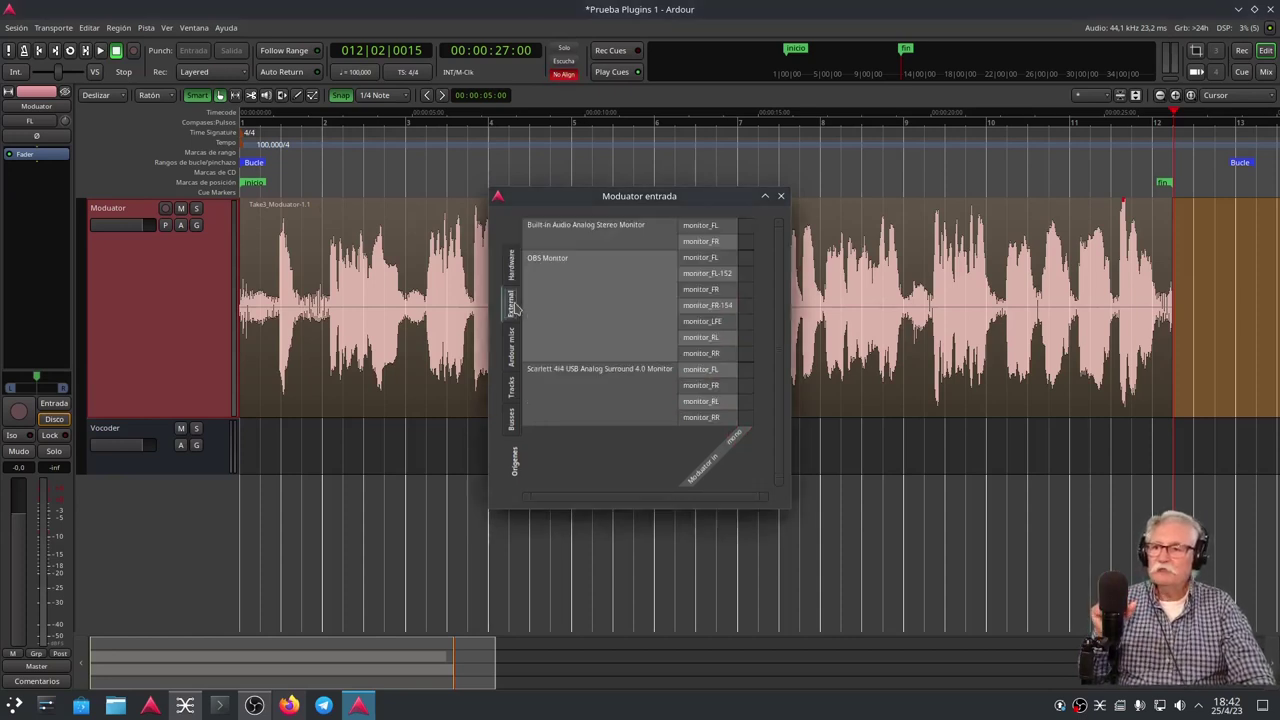
pyautogui.click(515, 358)
pyautogui.click(512, 388)
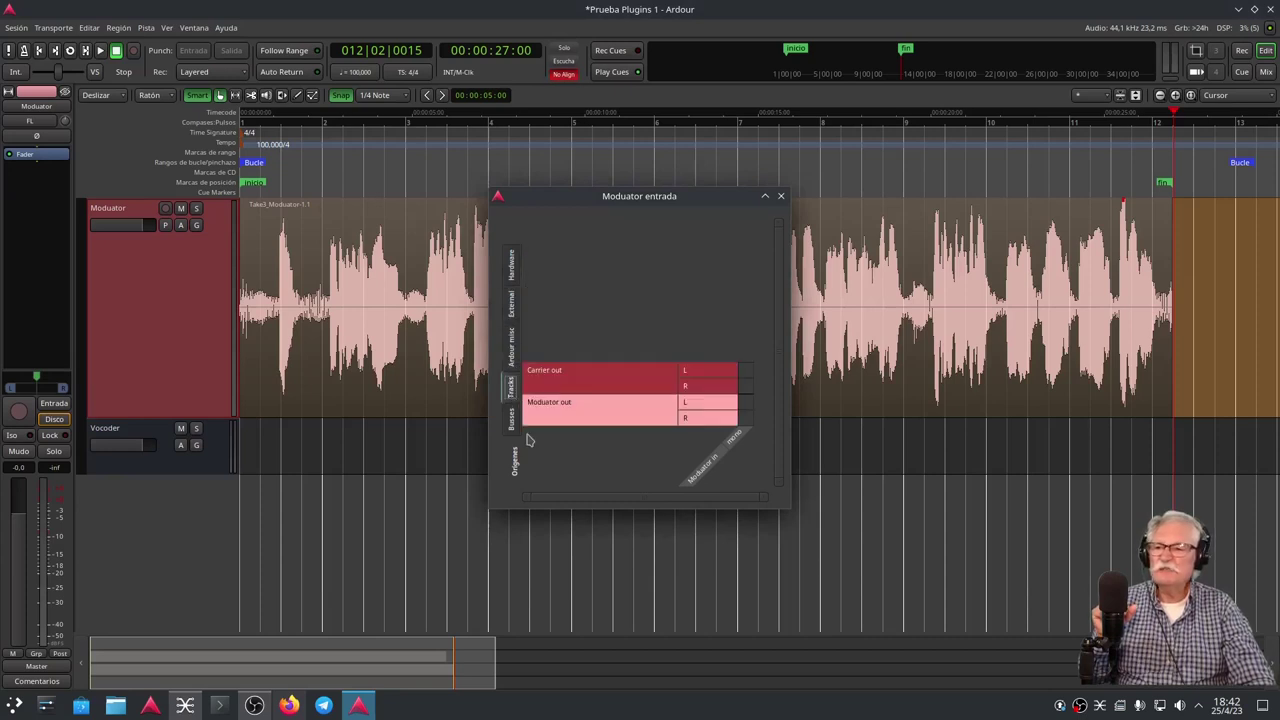
pyautogui.click(781, 196)
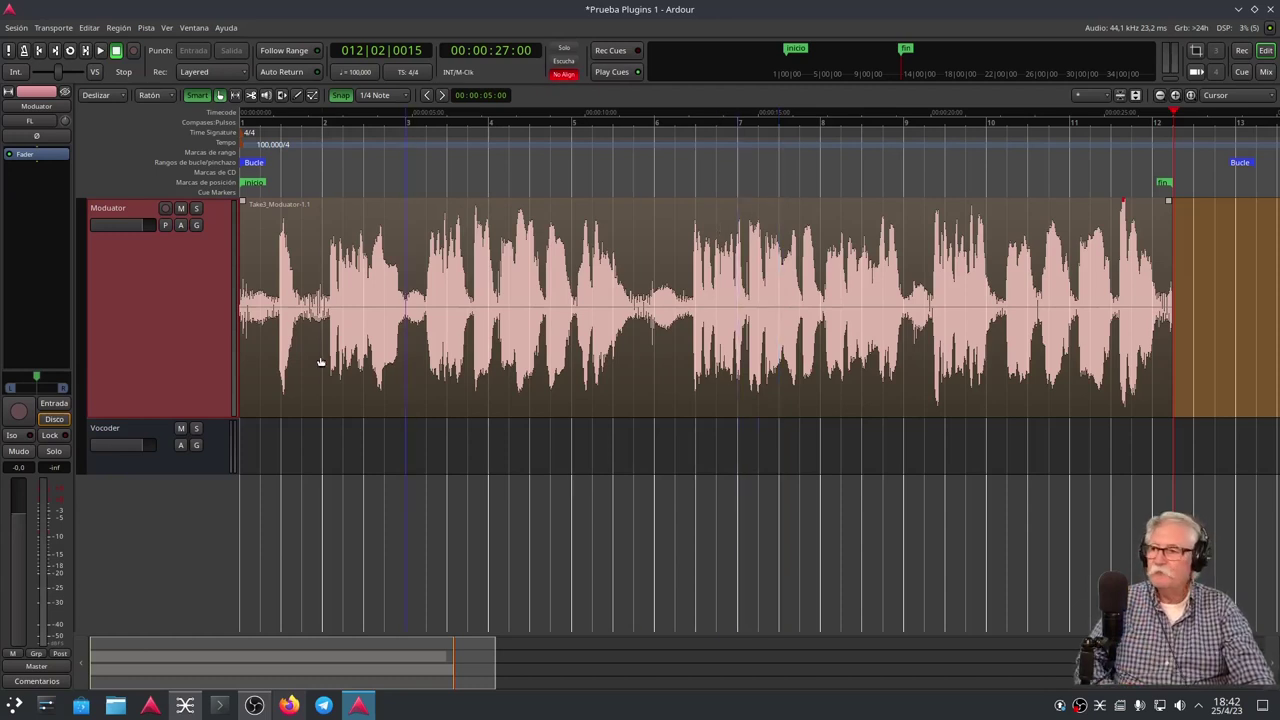
# Disconnect the Moduator track's left and right outputs from the Master bus
pyautogui.rightClick(183, 322)
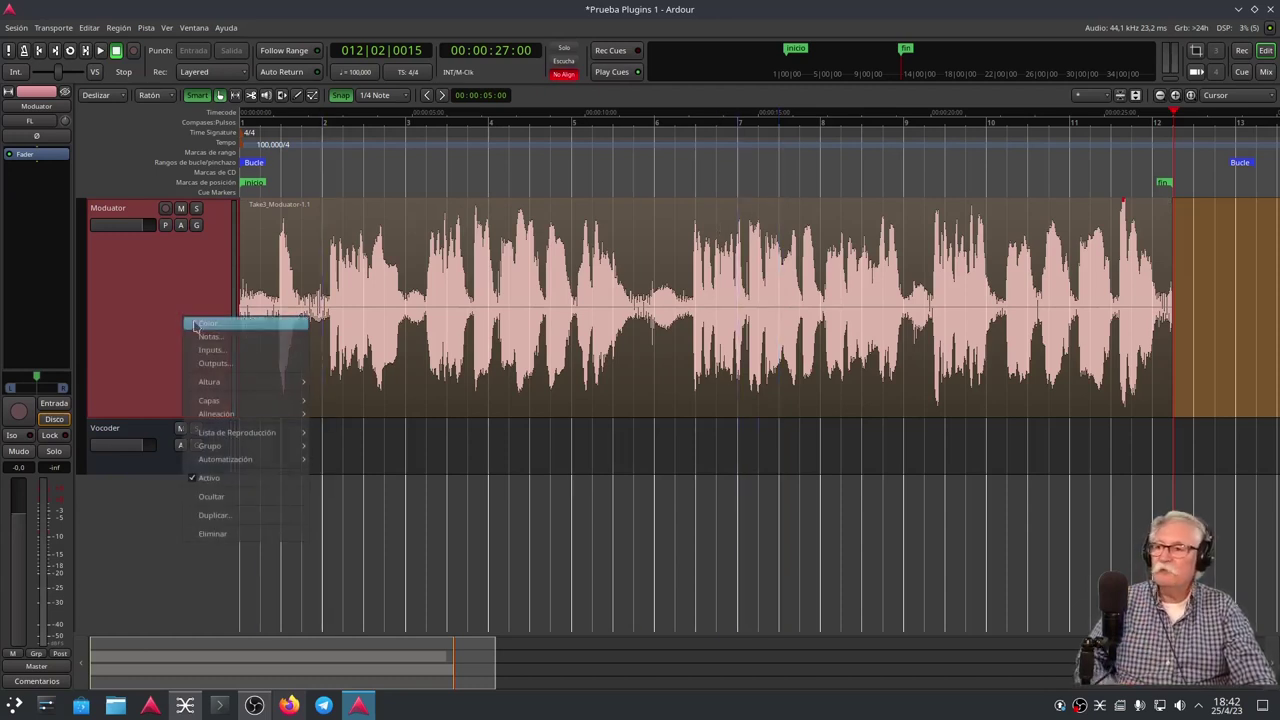
pyautogui.click(234, 366)
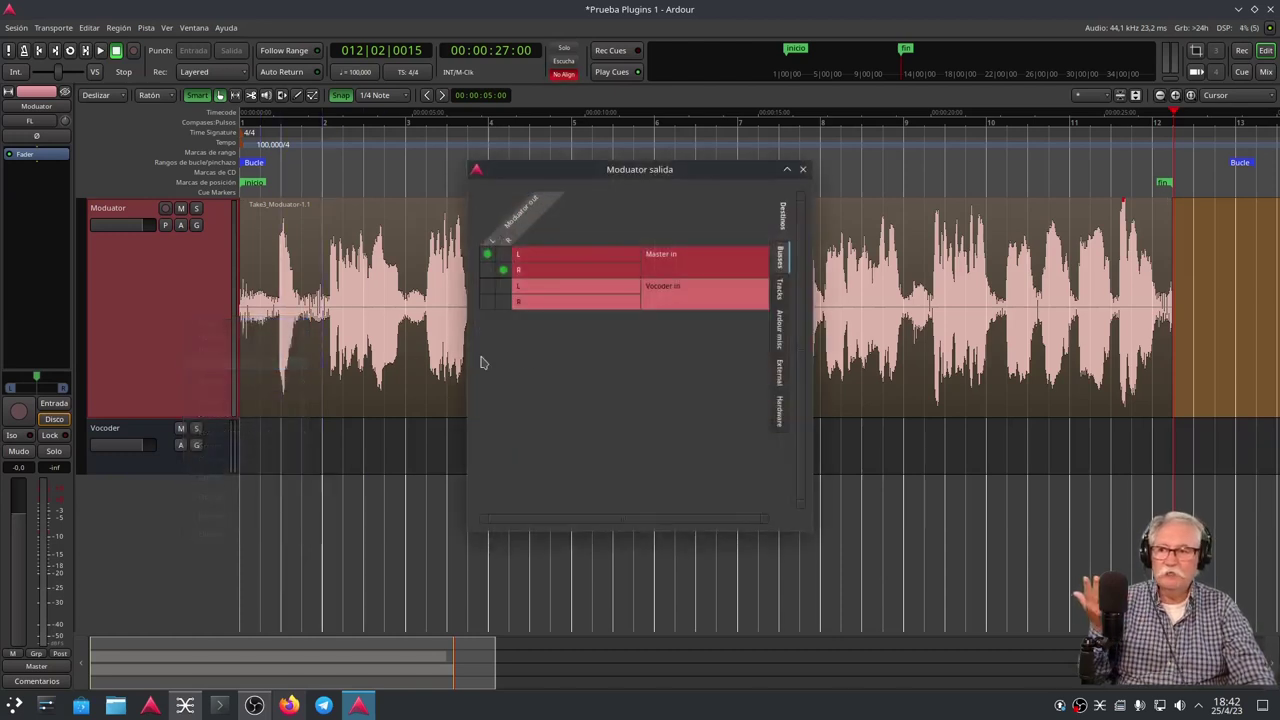
pyautogui.click(486, 256)
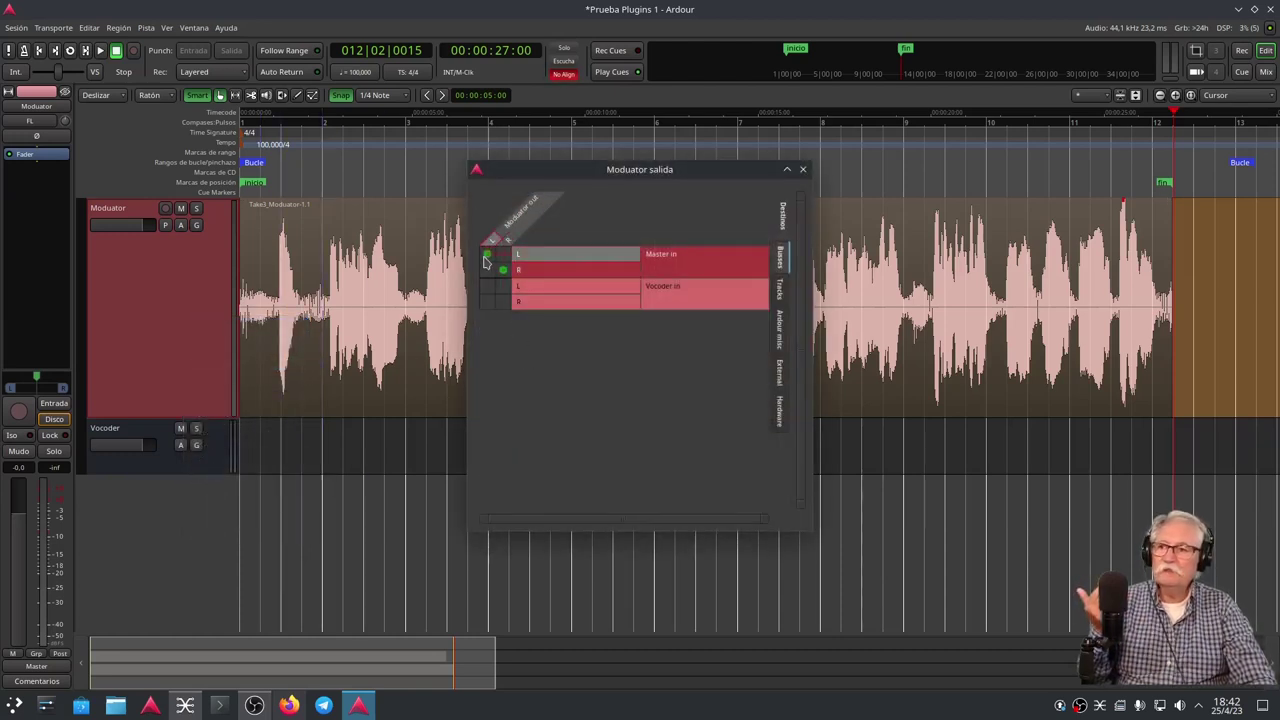
pyautogui.click(504, 270)
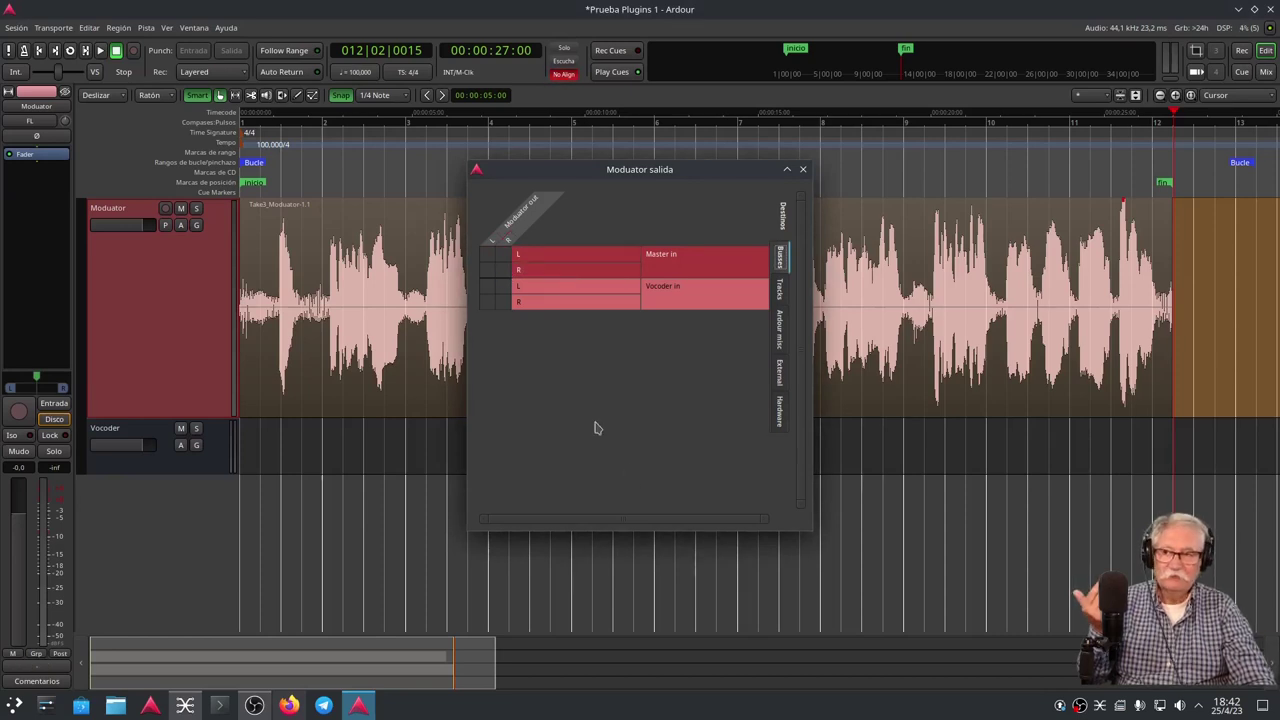
# Check the Carrier track's output connections to the Master and Vocoder busses alongside the Moduator's outputs
pyautogui.scroll(3, 172, 347)
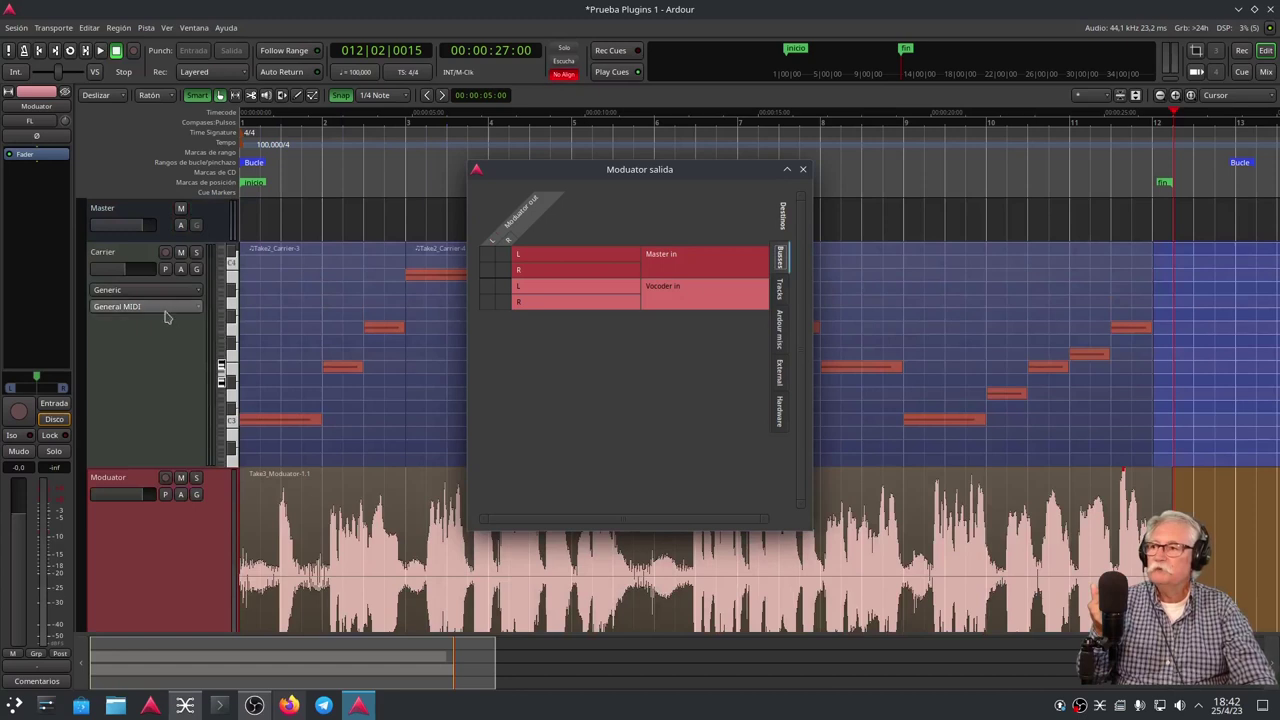
pyautogui.click(150, 349)
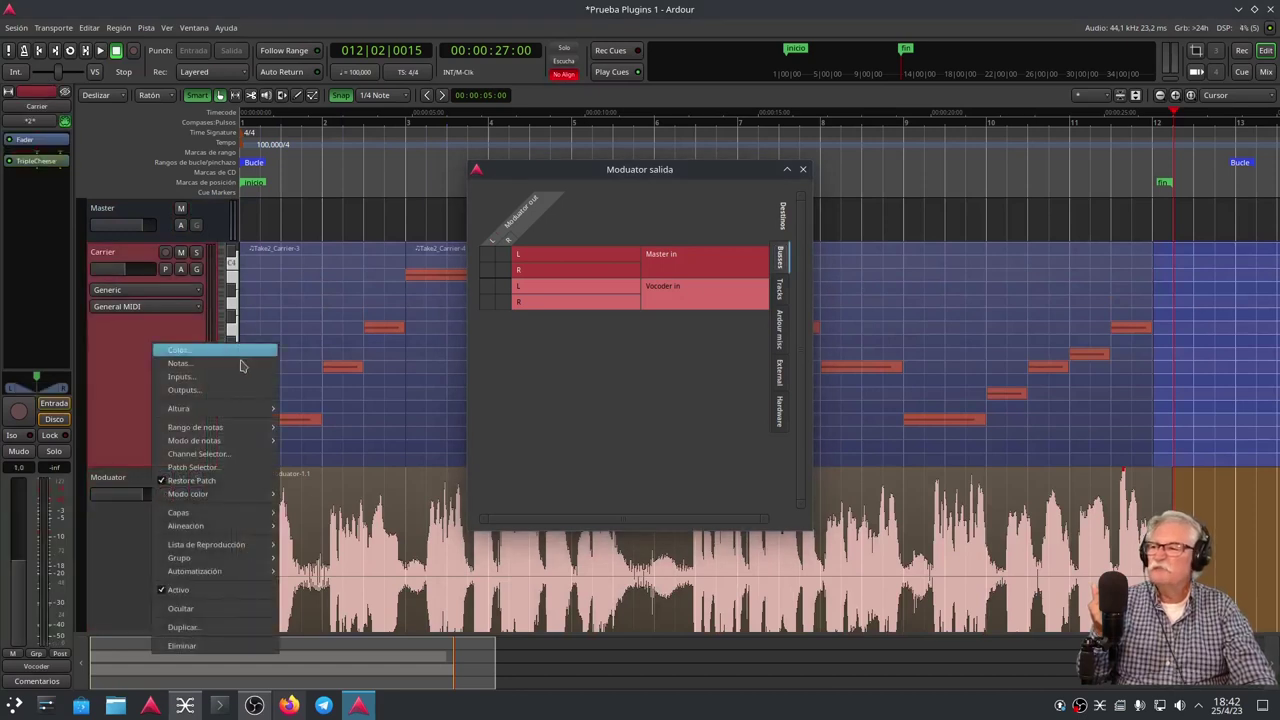
pyautogui.click(210, 389)
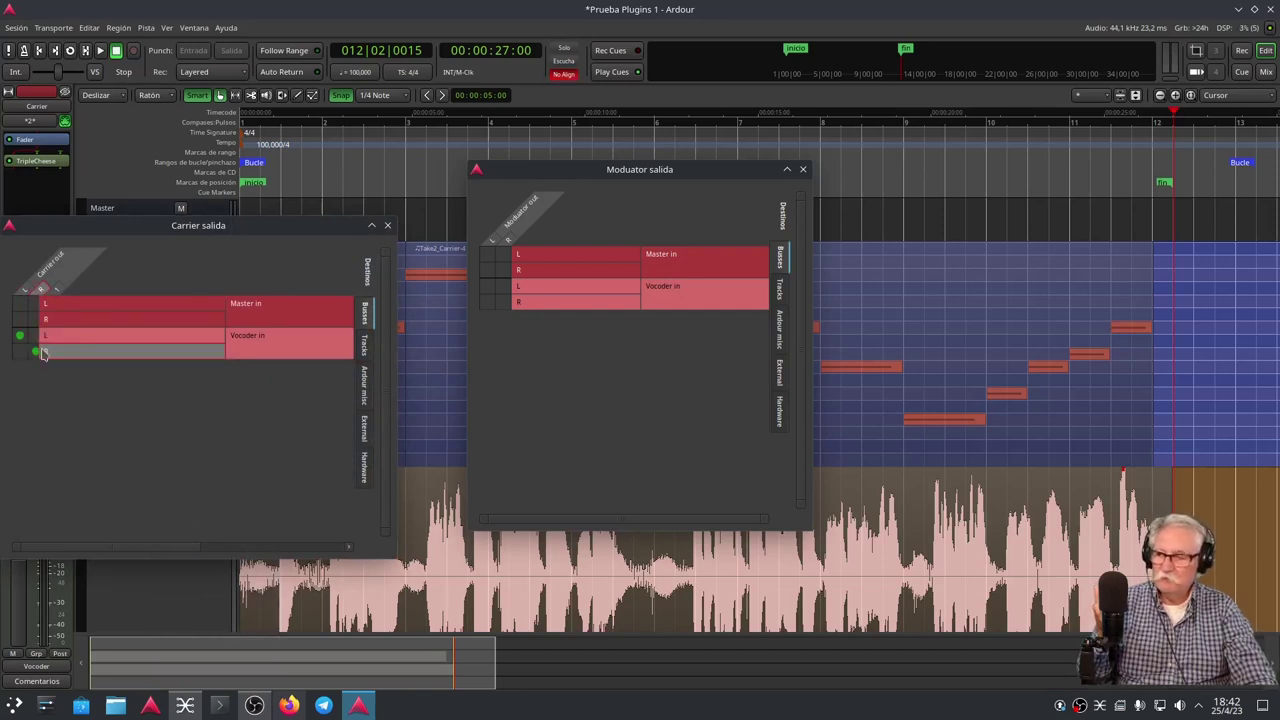
pyautogui.click(388, 228)
# Close the Moduator's output connections and reduce the heights of the Carrier and Moduator tracks
pyautogui.click(802, 169)
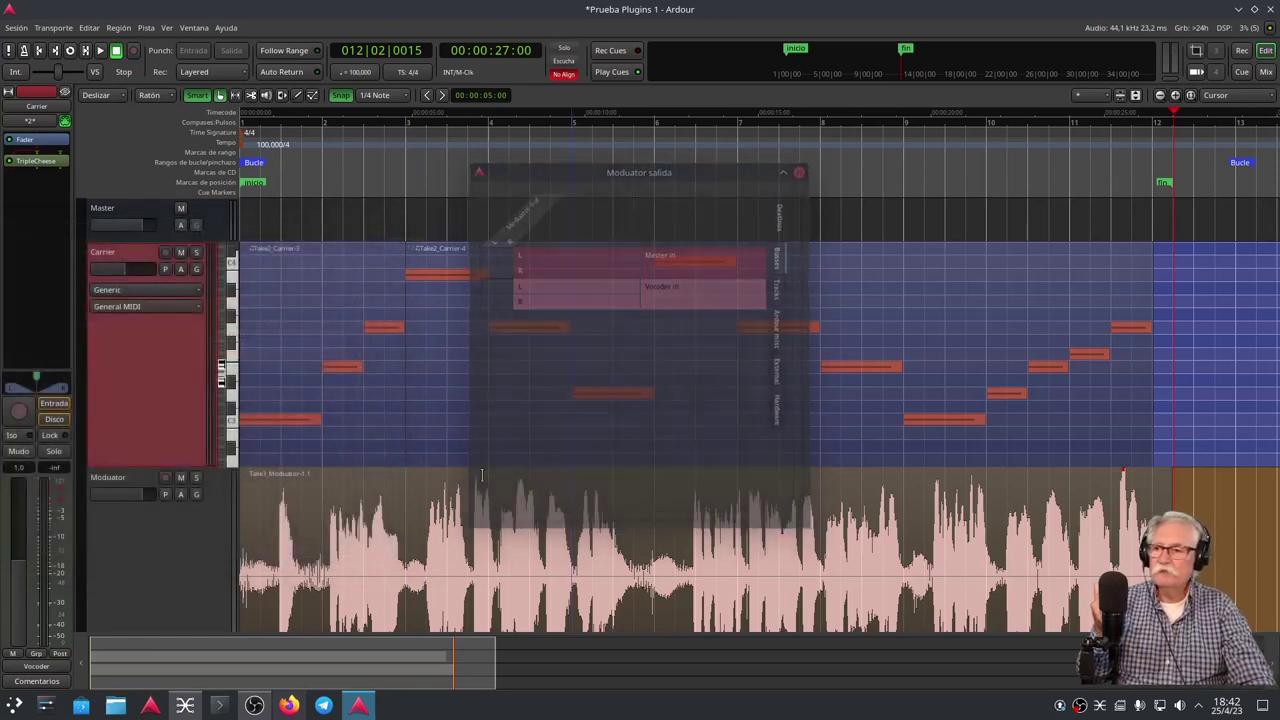
pyautogui.moveTo(224, 467); pyautogui.dragTo(224, 330)
pyautogui.moveTo(217, 548); pyautogui.dragTo(222, 398)
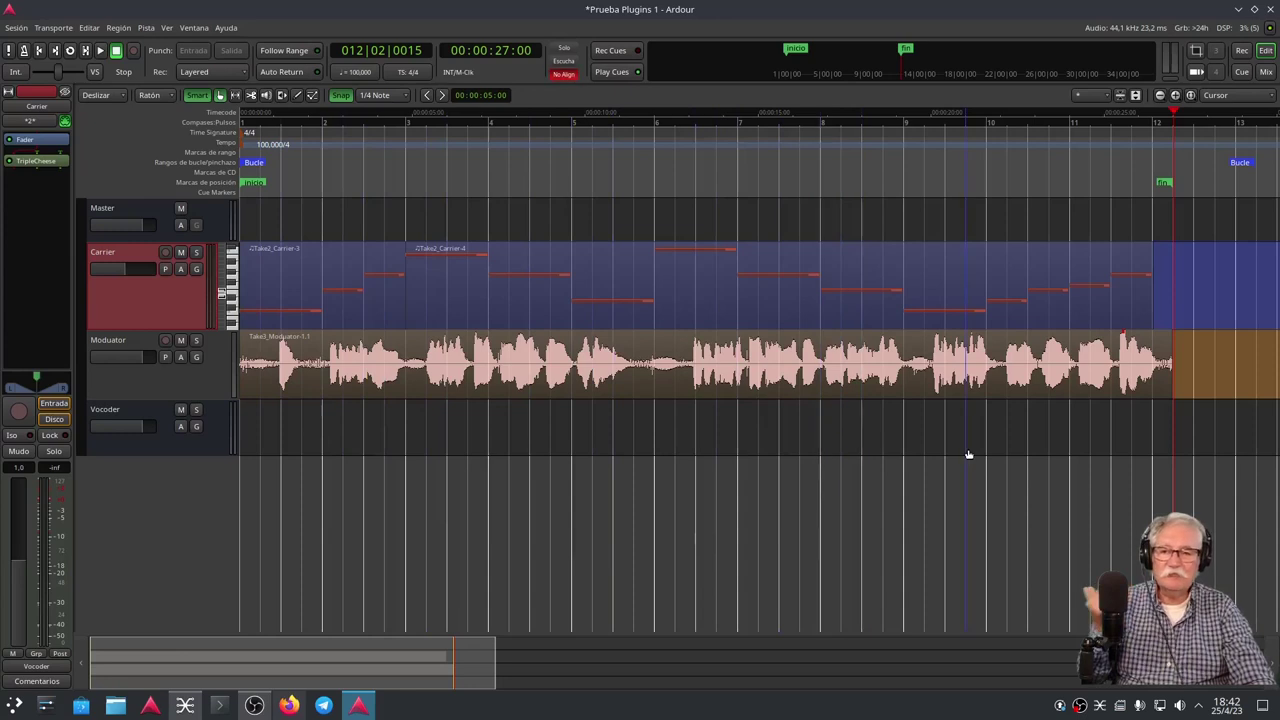
# Add the Calf Vocoder plugin from the favorites to the Vocoder bus, after its fader
pyautogui.click(166, 440)
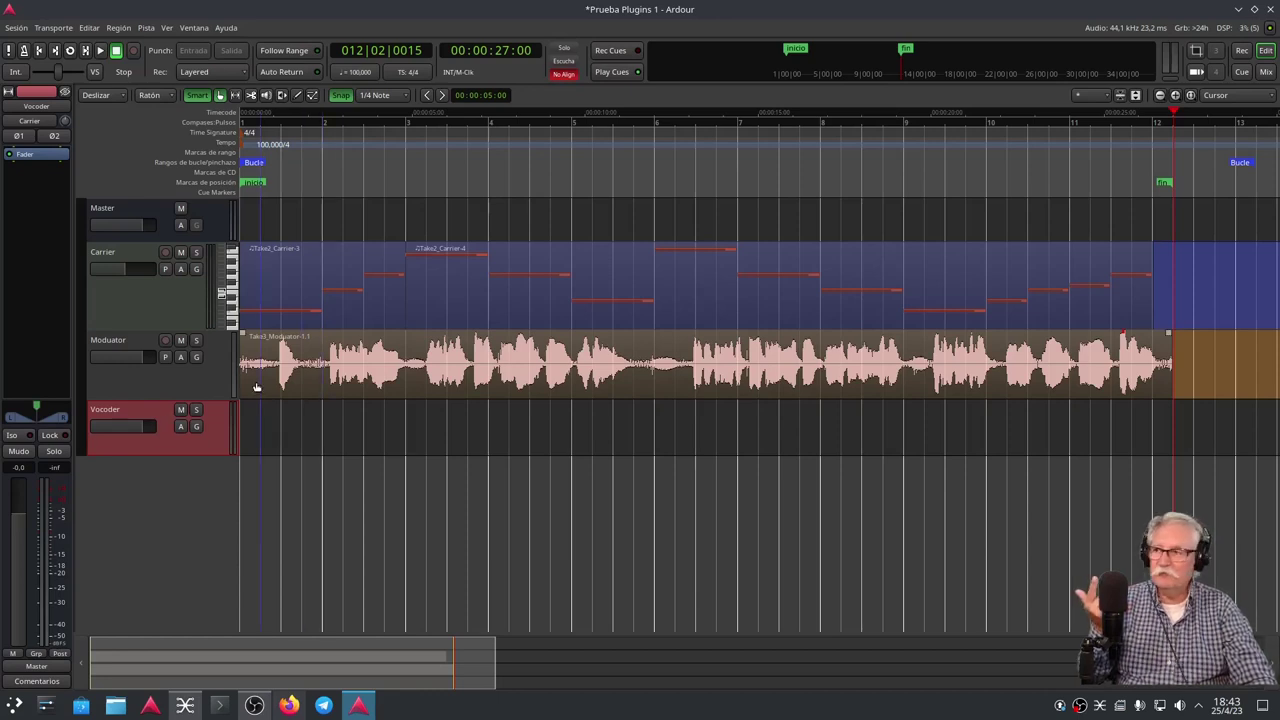
pyautogui.rightClick(30, 166)
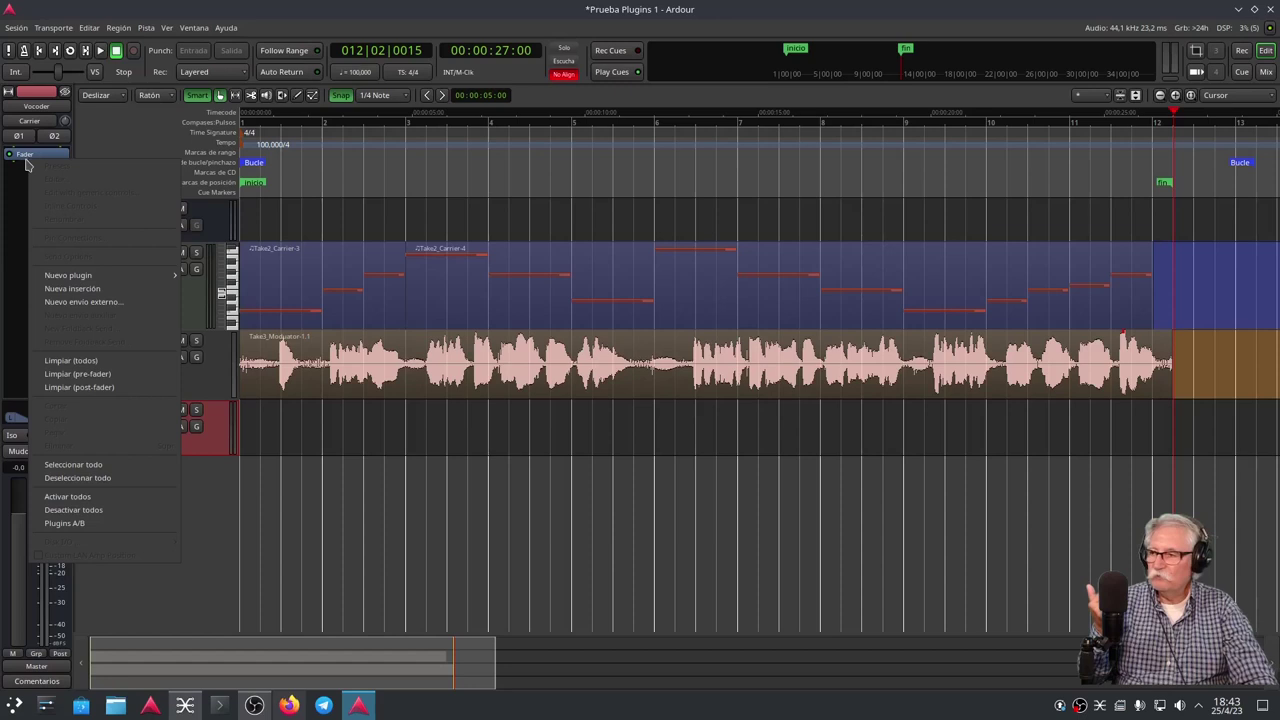
pyautogui.moveTo(97, 283)
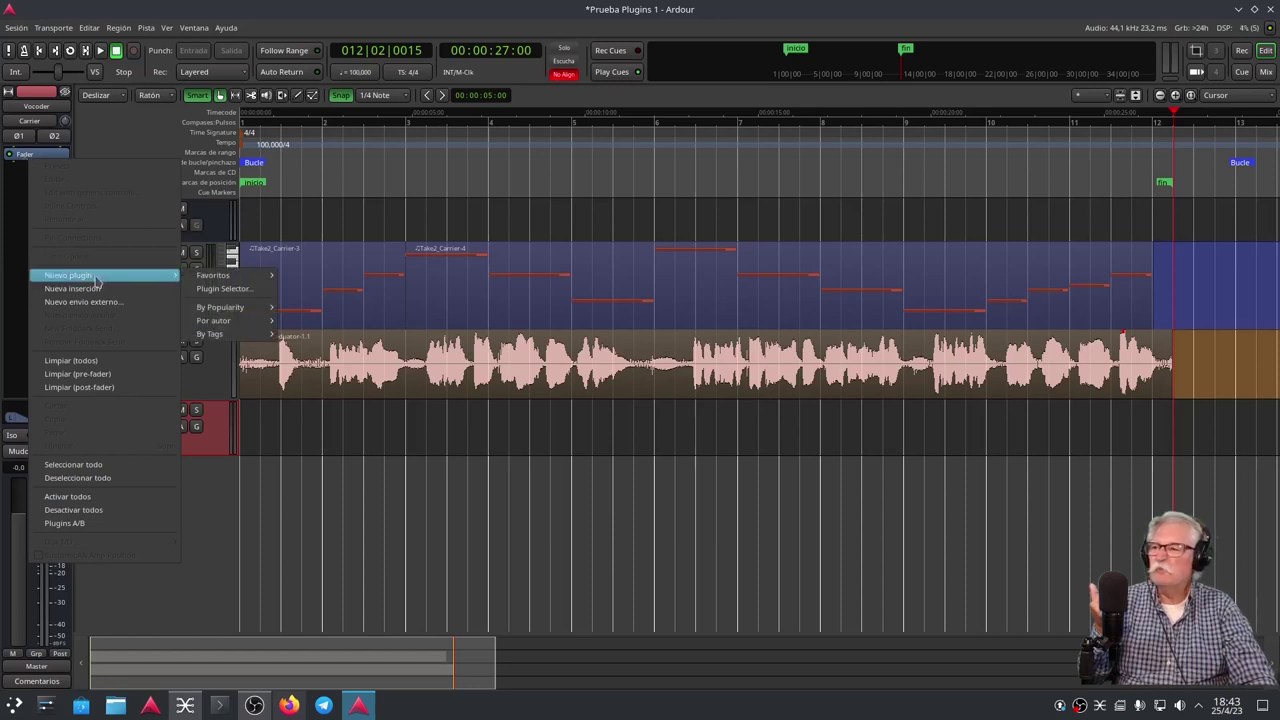
pyautogui.moveTo(215, 276)
pyautogui.click(349, 303)
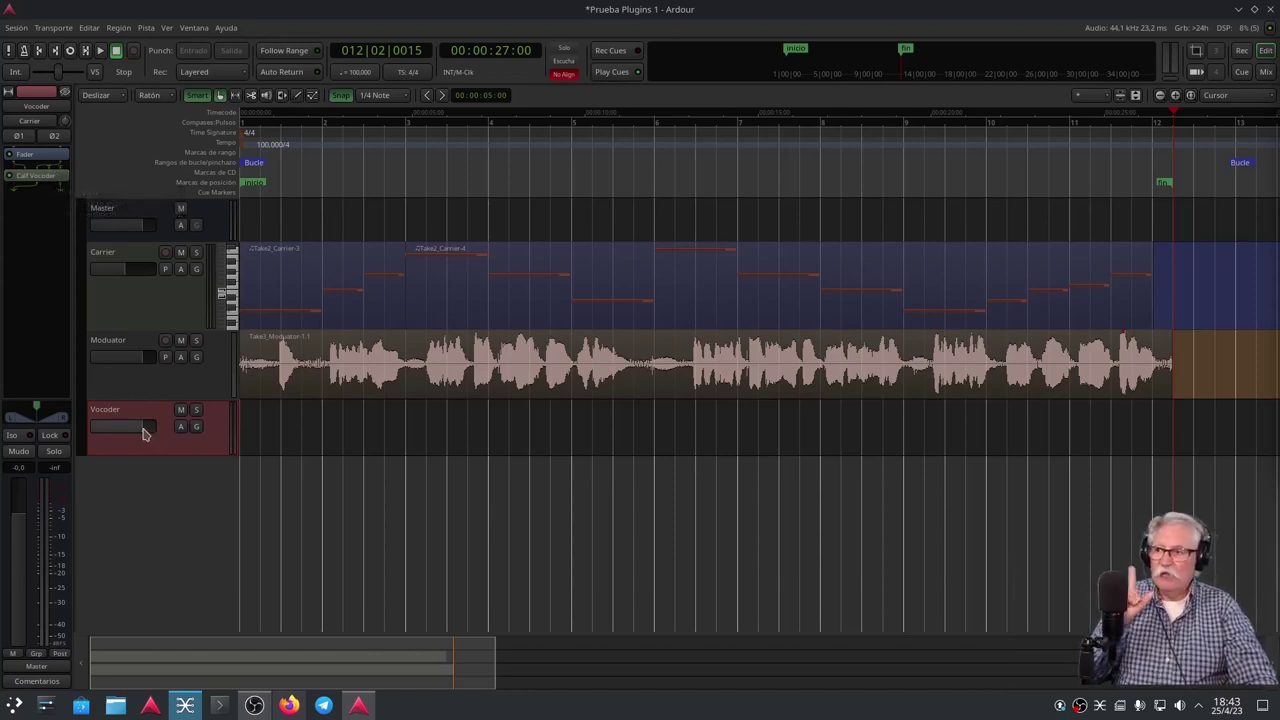
# Enable a sidechain in the Calf Vocoder's pin configuration and set the Moduator track as its source
pyautogui.rightClick(35, 184)
pyautogui.moveTo(60, 186)
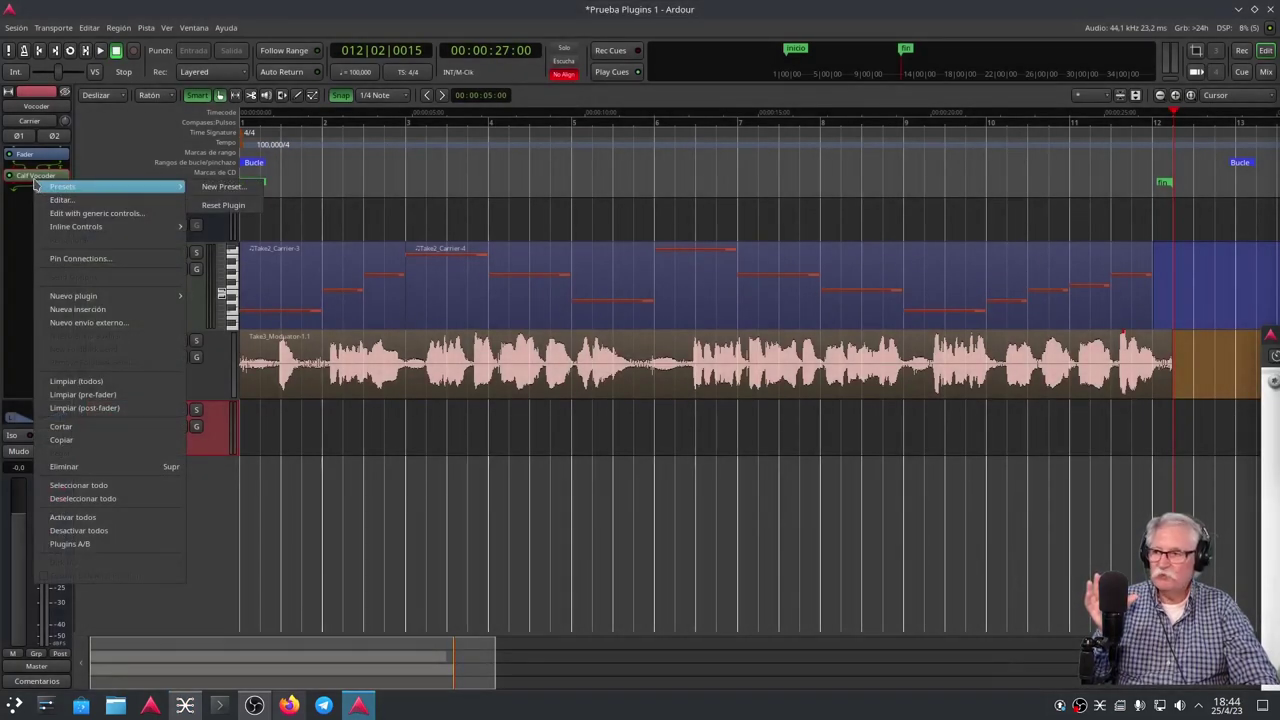
pyautogui.click(86, 259)
pyautogui.moveTo(314, 186); pyautogui.dragTo(754, 247)
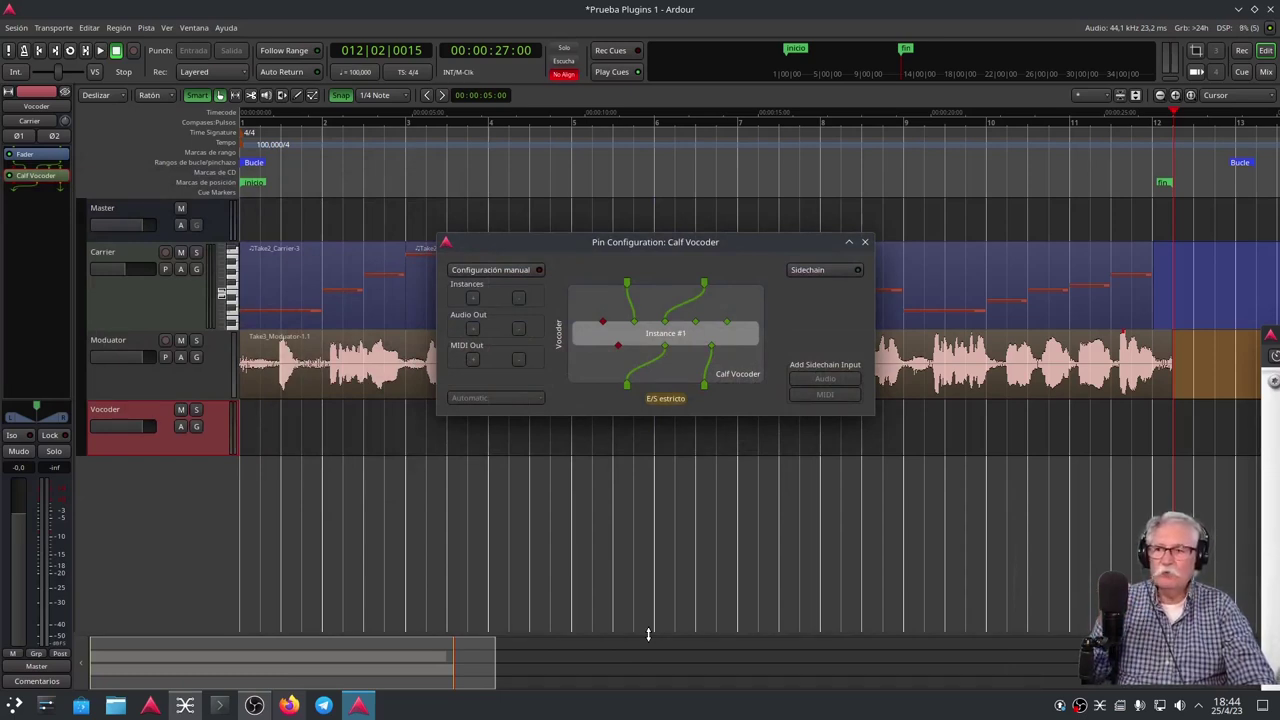
pyautogui.click(817, 272)
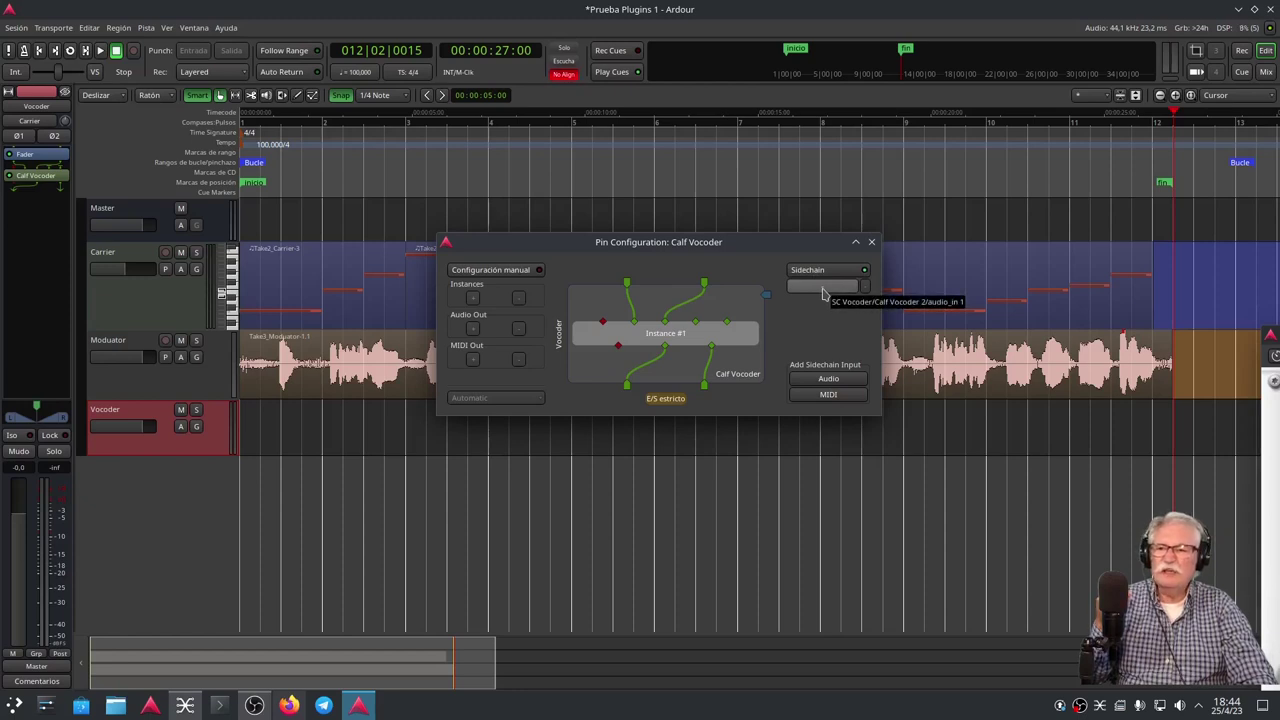
pyautogui.click(822, 289)
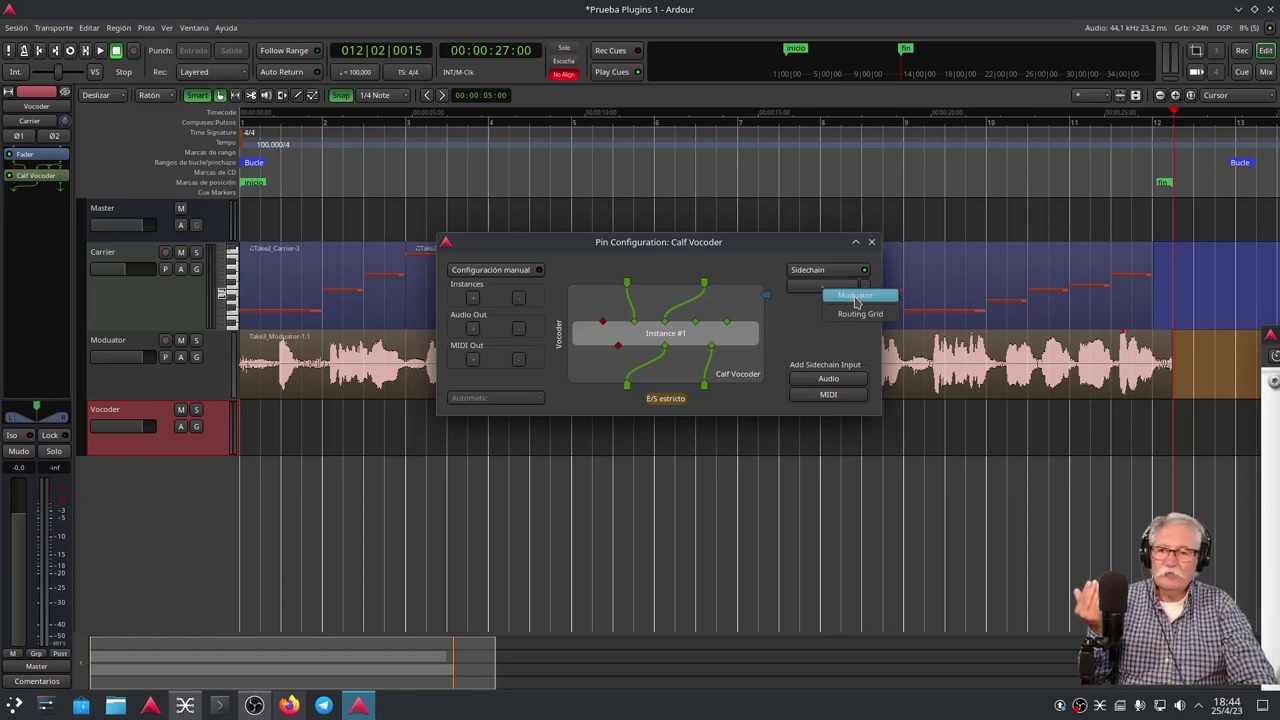
pyautogui.click(855, 297)
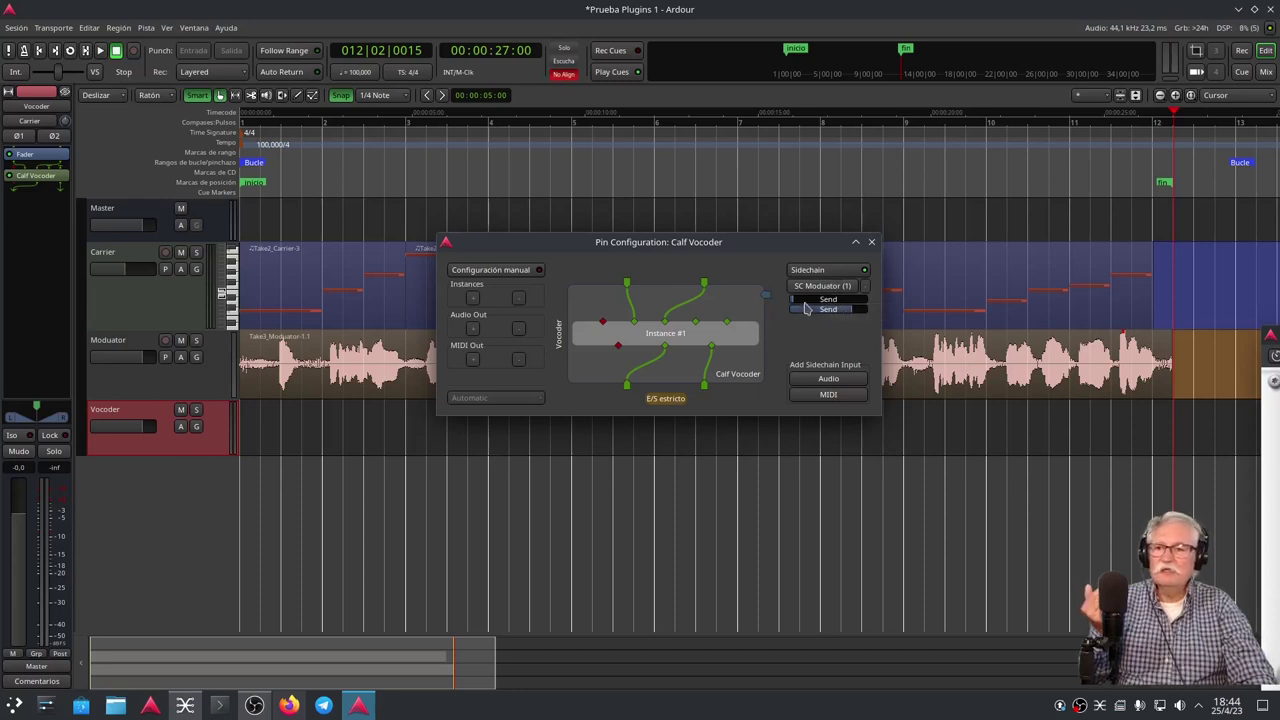
# Wire the sidechain input to the Calf Vocoder's third and fourth audio inputs and close the pin configuration
pyautogui.moveTo(764, 298); pyautogui.dragTo(697, 322)
pyautogui.moveTo(765, 299); pyautogui.dragTo(727, 328)
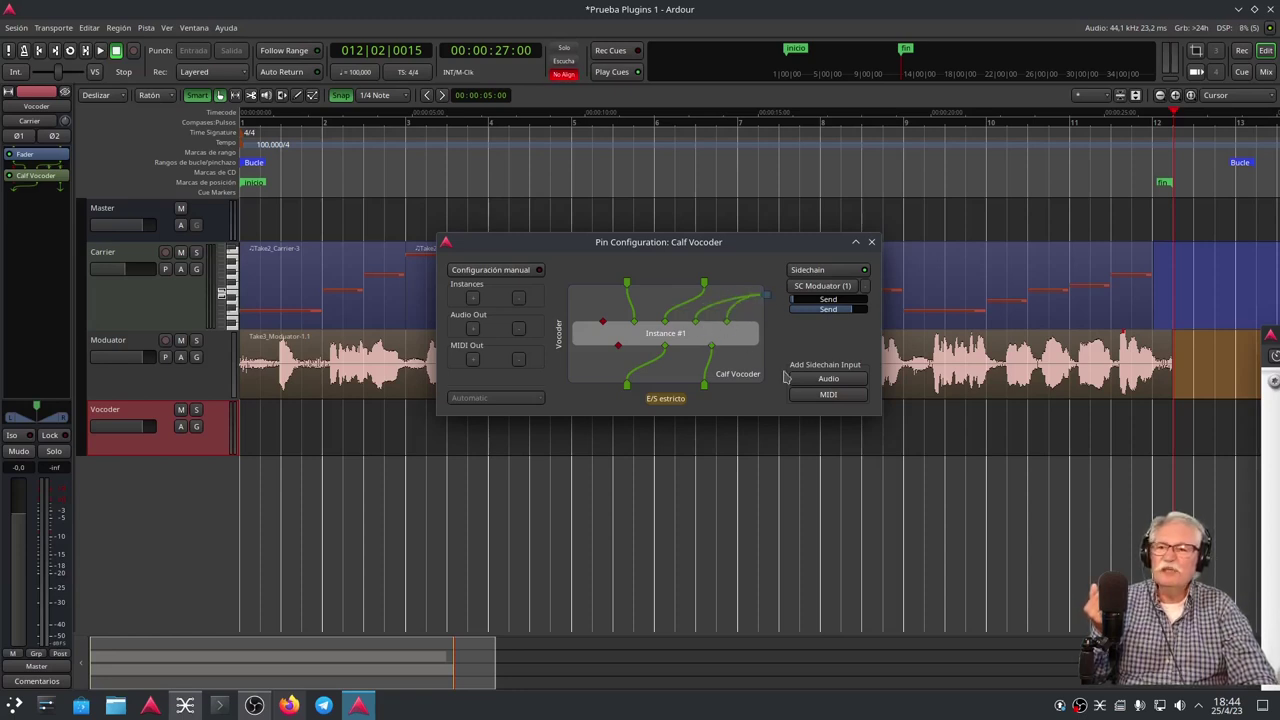
pyautogui.click(871, 244)
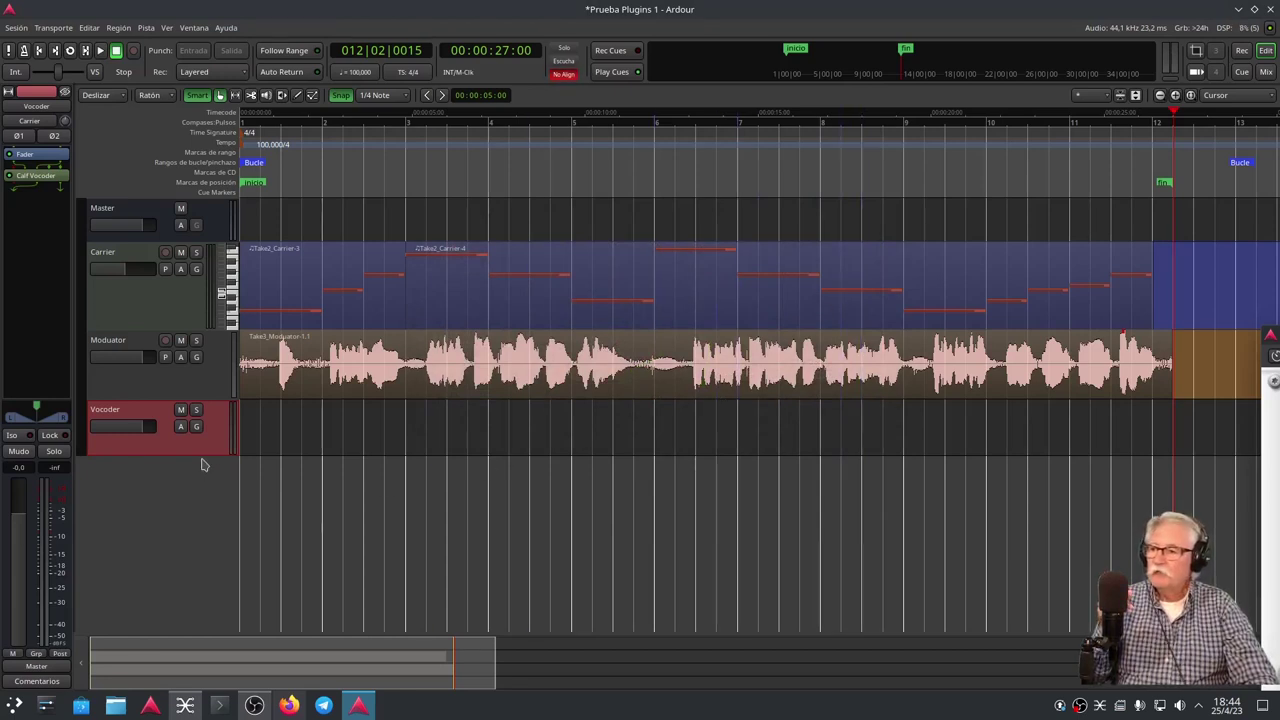
# Enlarge the Vocoder bus and check its input connections from the busses and tracks
pyautogui.moveTo(202, 458); pyautogui.dragTo(203, 535)
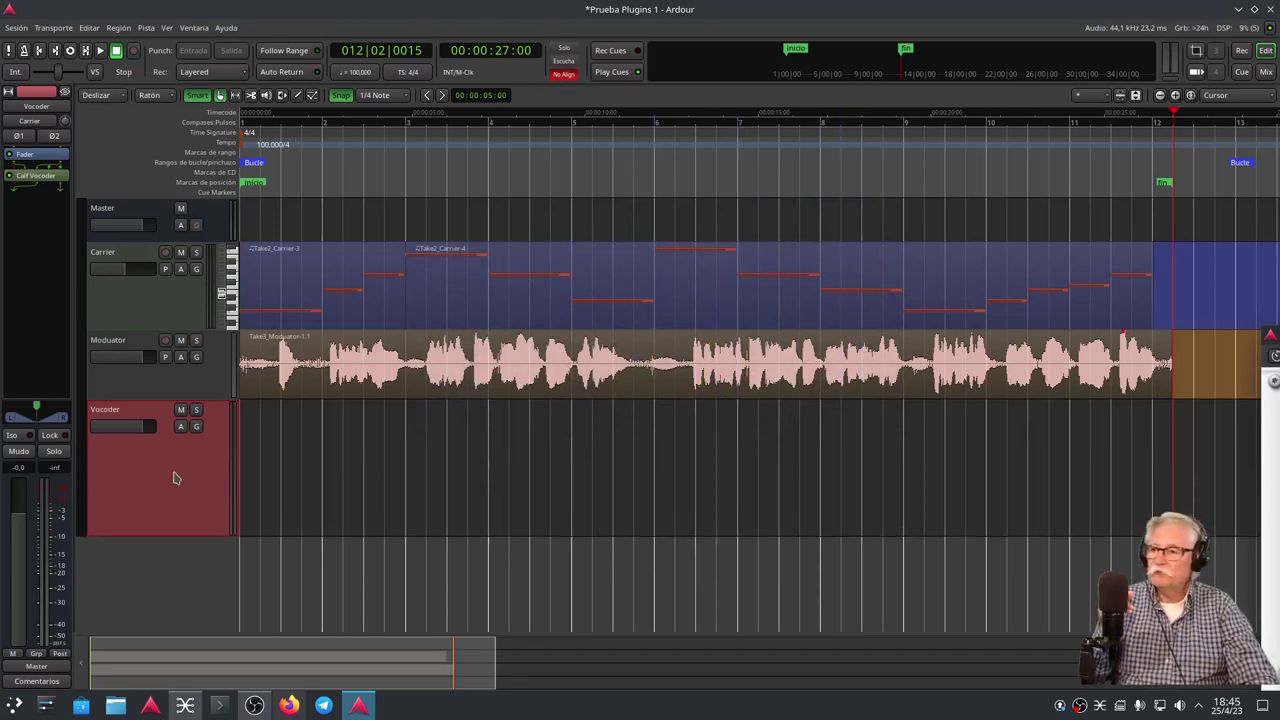
pyautogui.rightClick(172, 468)
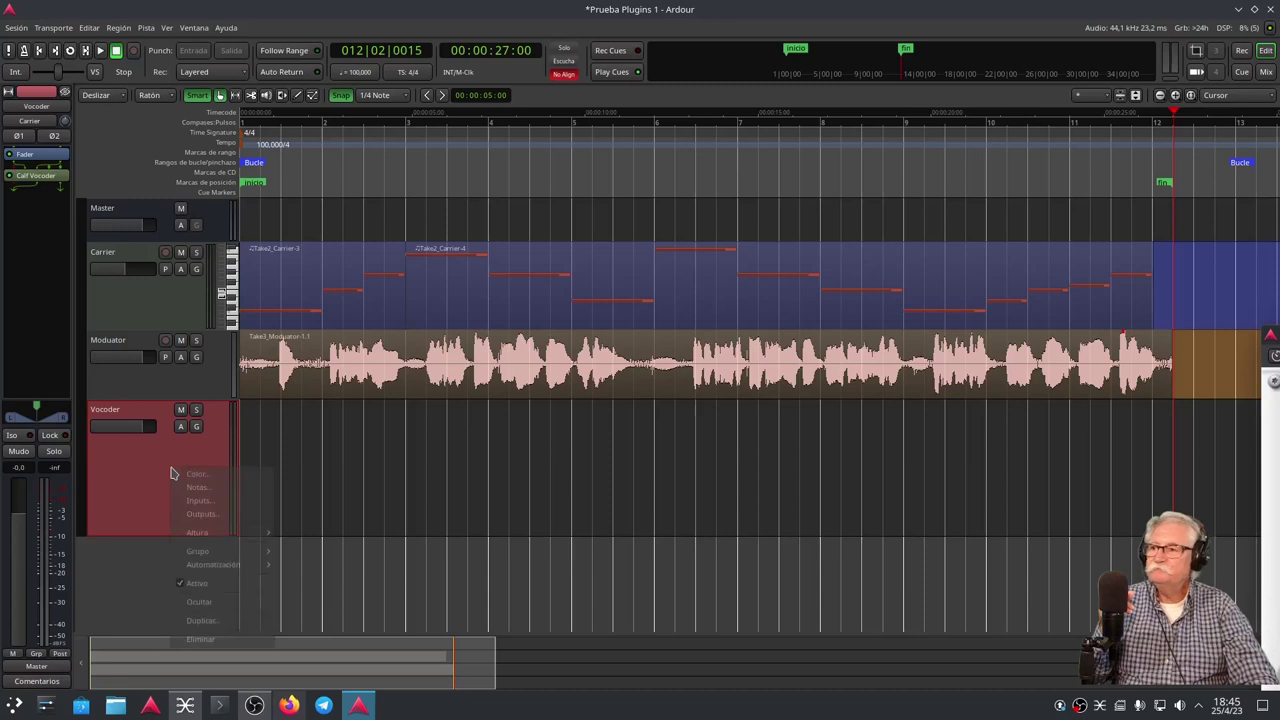
pyautogui.click(239, 502)
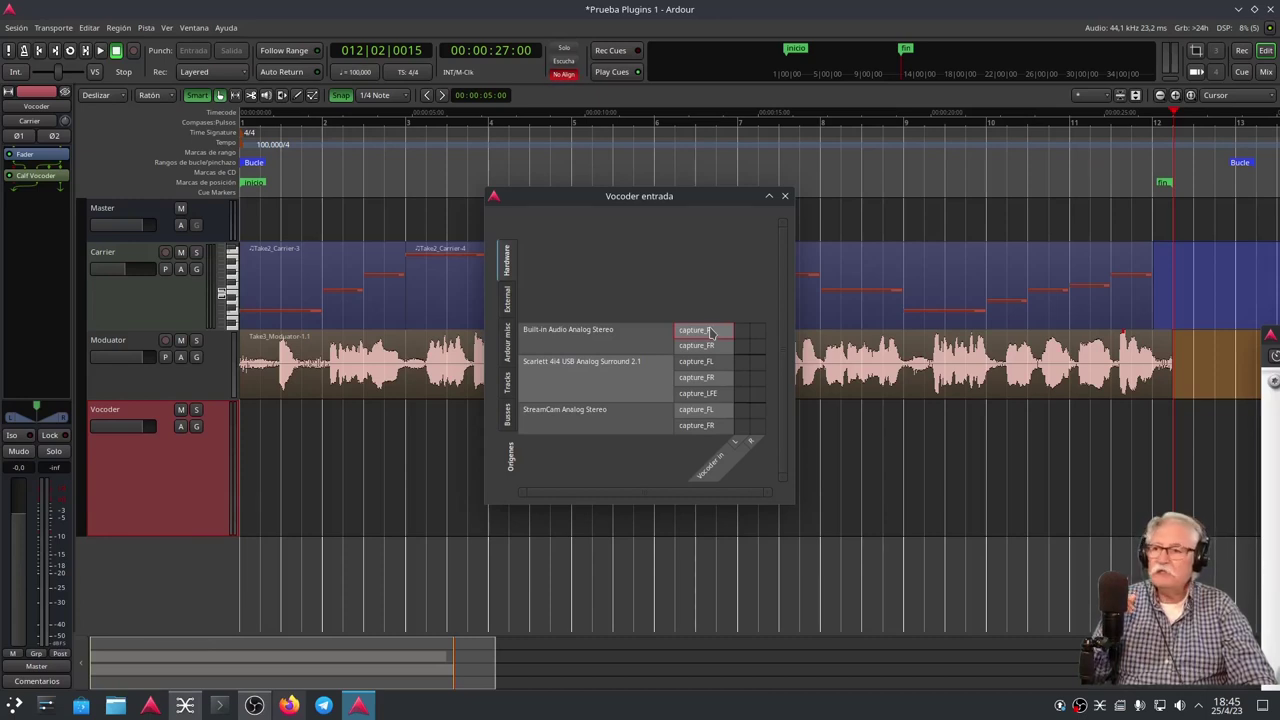
pyautogui.click(509, 420)
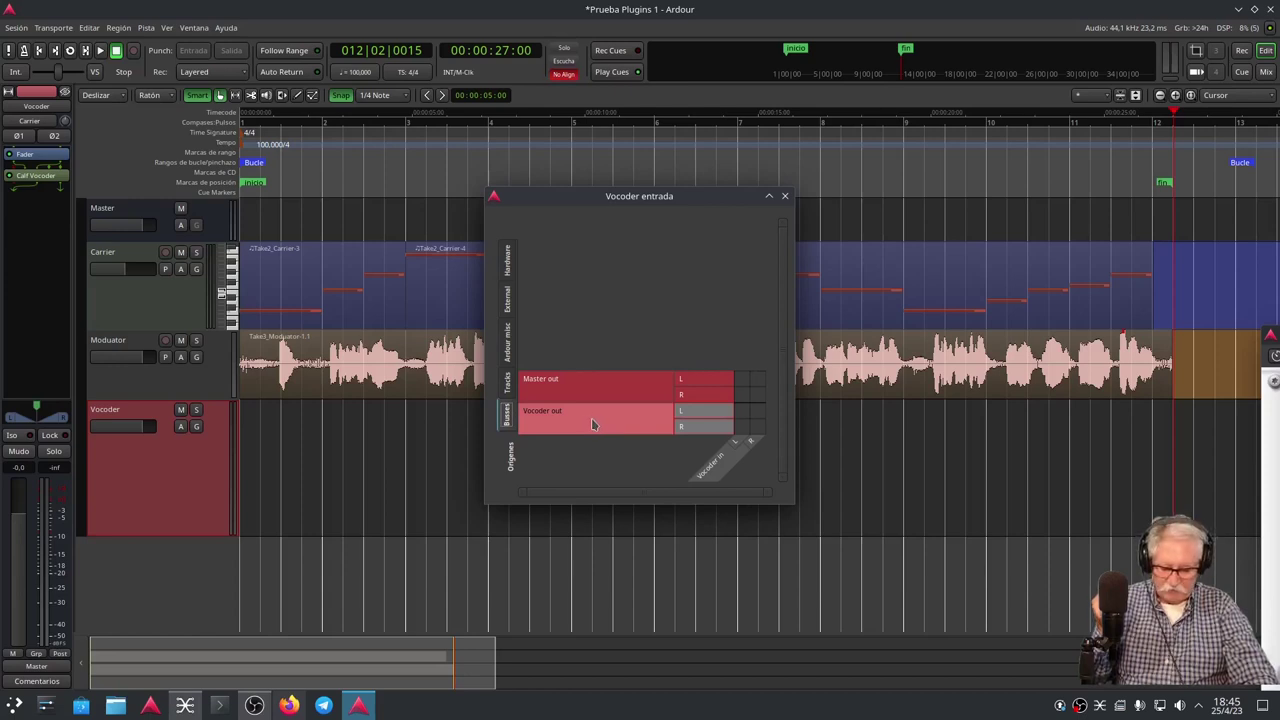
pyautogui.click(510, 388)
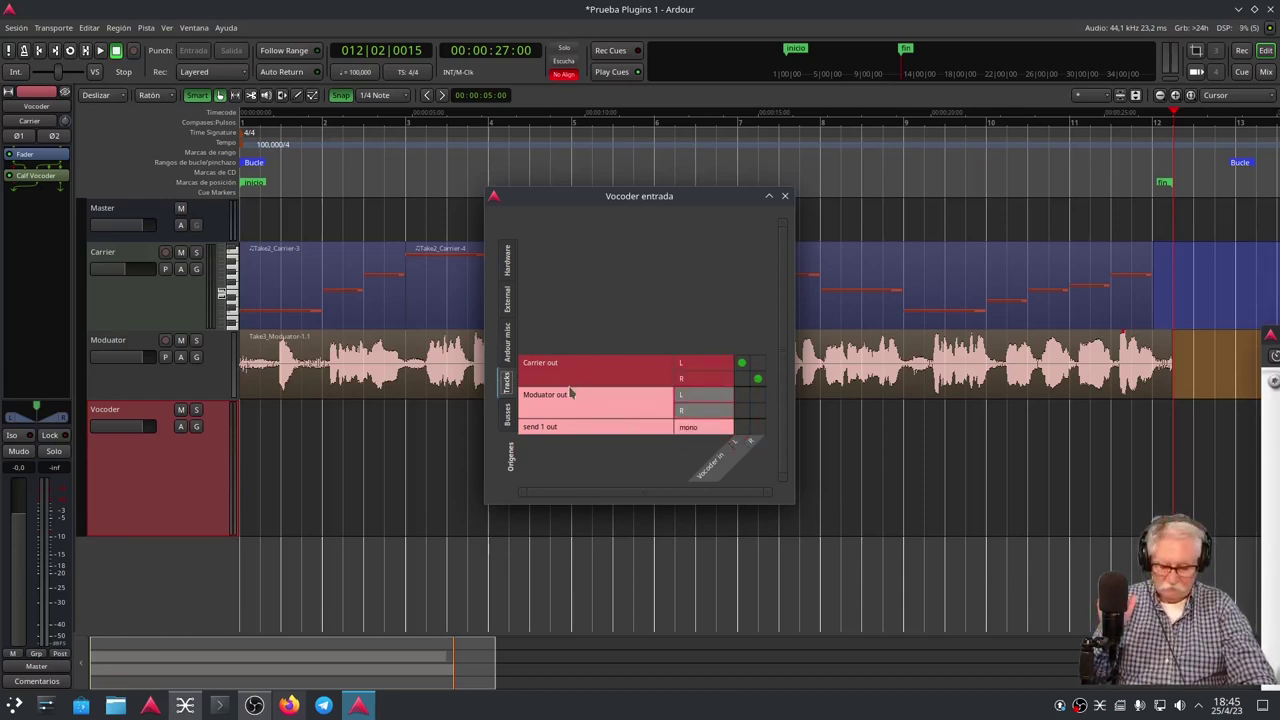
pyautogui.moveTo(623, 197); pyautogui.dragTo(852, 180)
# Check the Vocoder bus's output connections alongside its inputs, and close both connection windows
pyautogui.rightClick(182, 485)
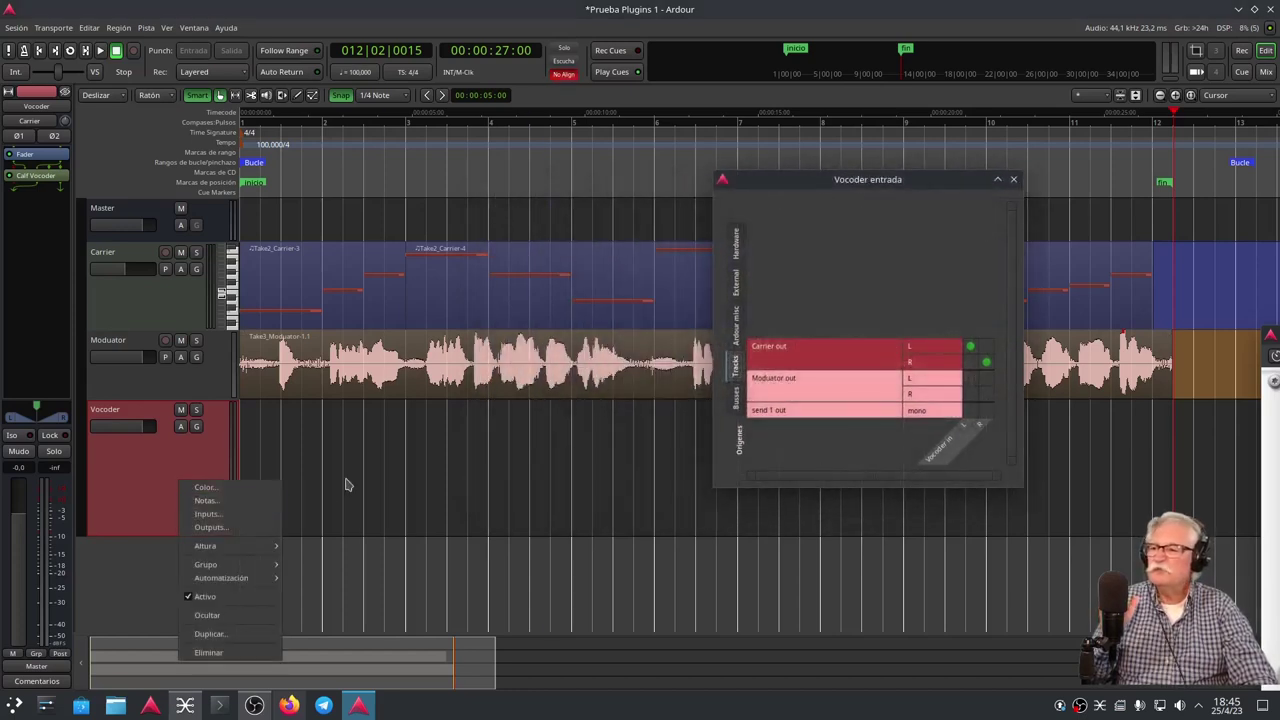
pyautogui.click(262, 528)
pyautogui.moveTo(325, 293); pyautogui.dragTo(598, 172)
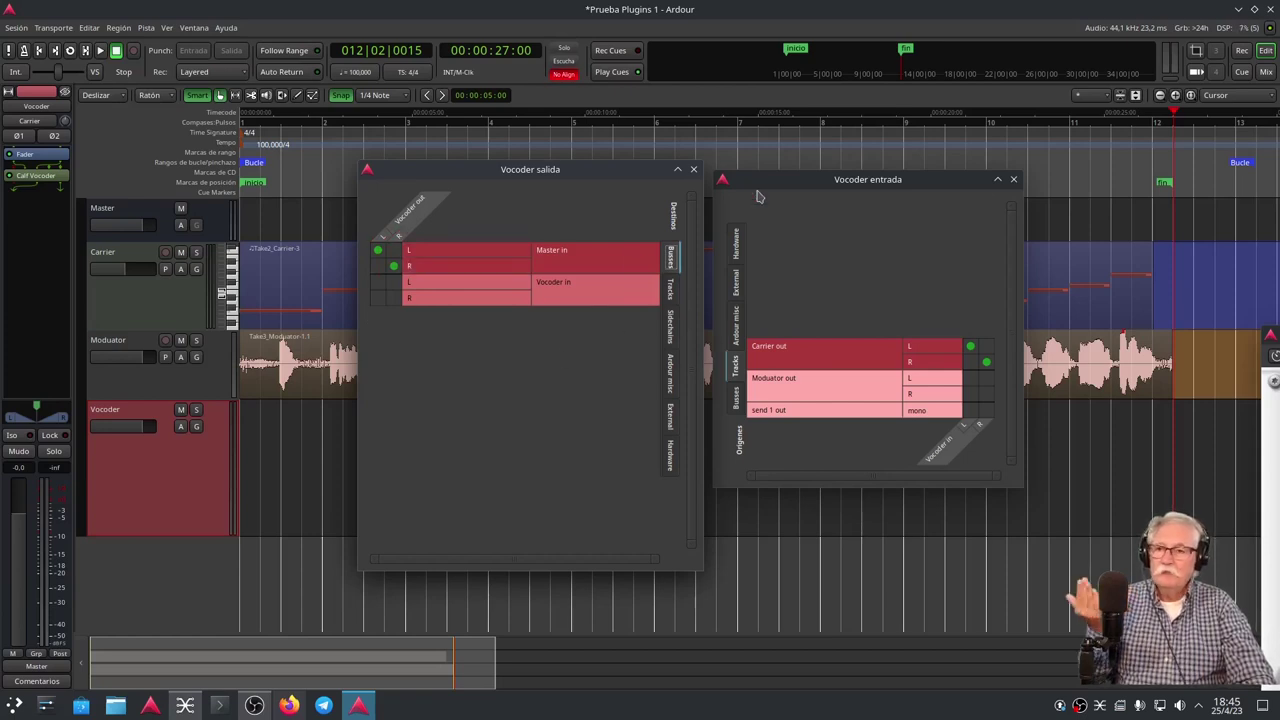
pyautogui.click(693, 170)
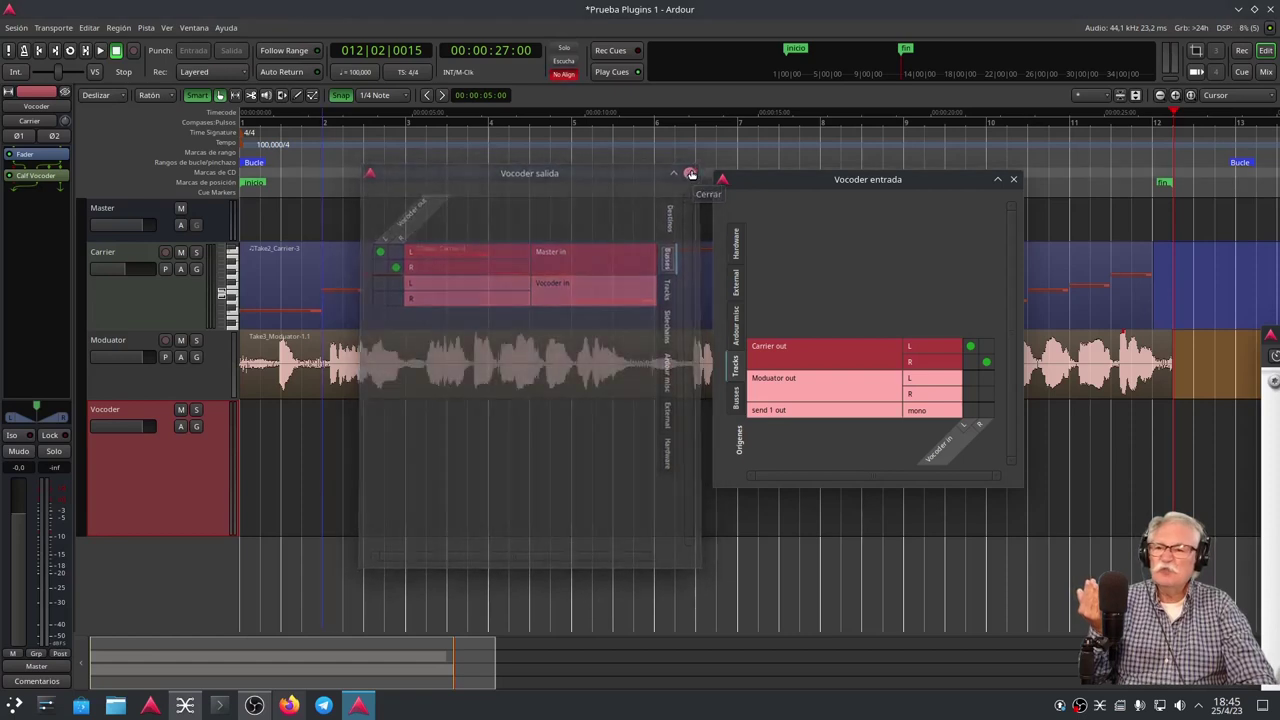
pyautogui.click(1014, 182)
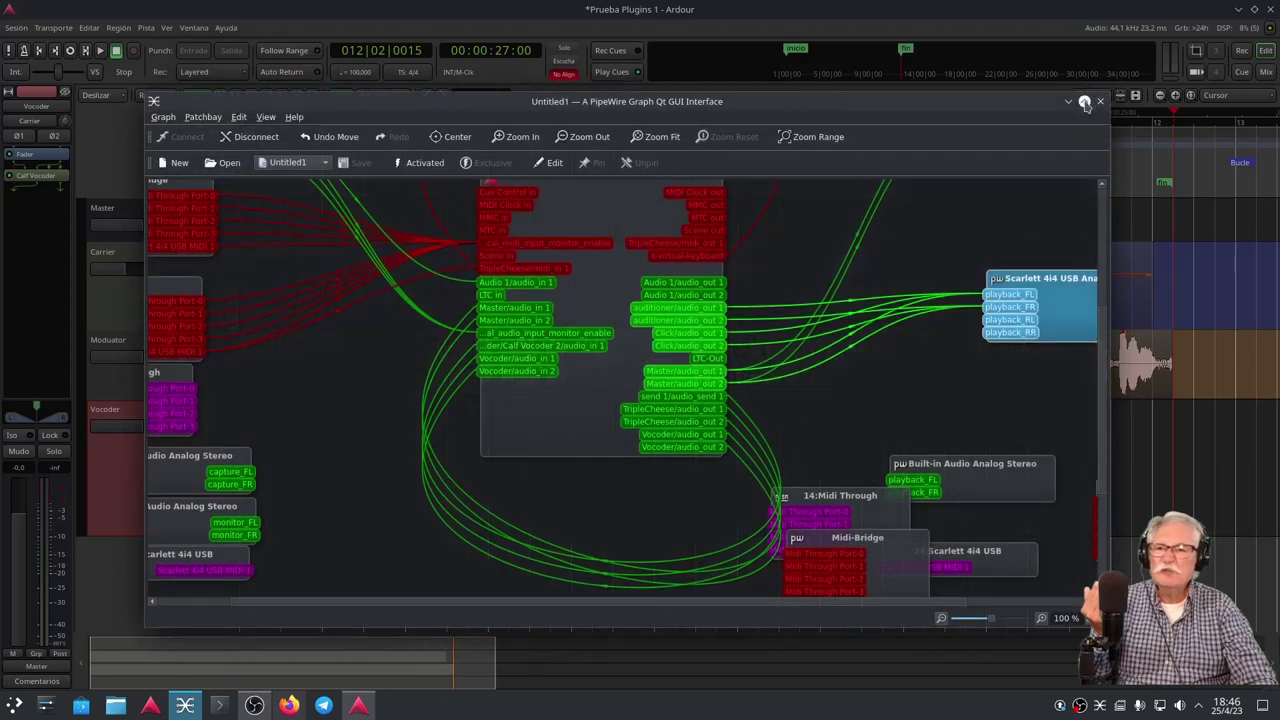
# Examine Ardour's connections to the Scarlett and OBS nodes in the maximized PipeWire graph, and return to Ardour
pyautogui.click(1084, 103)
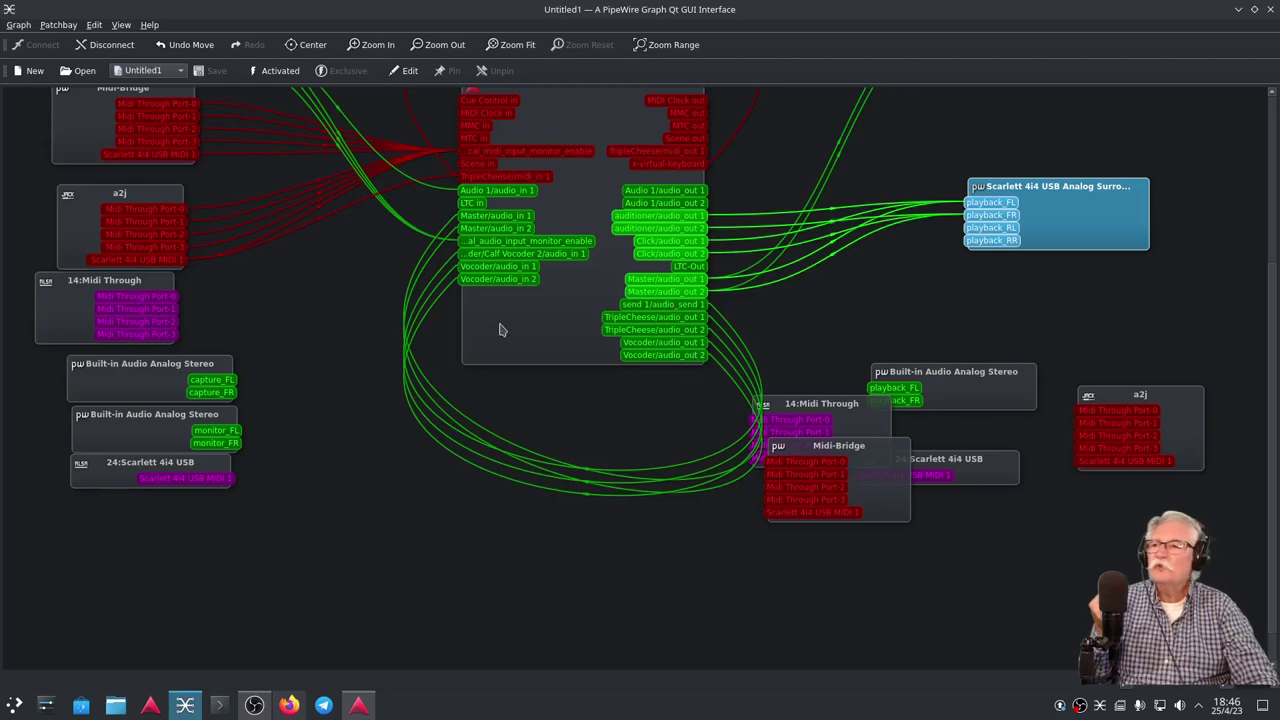
pyautogui.scroll(2, 517, 332)
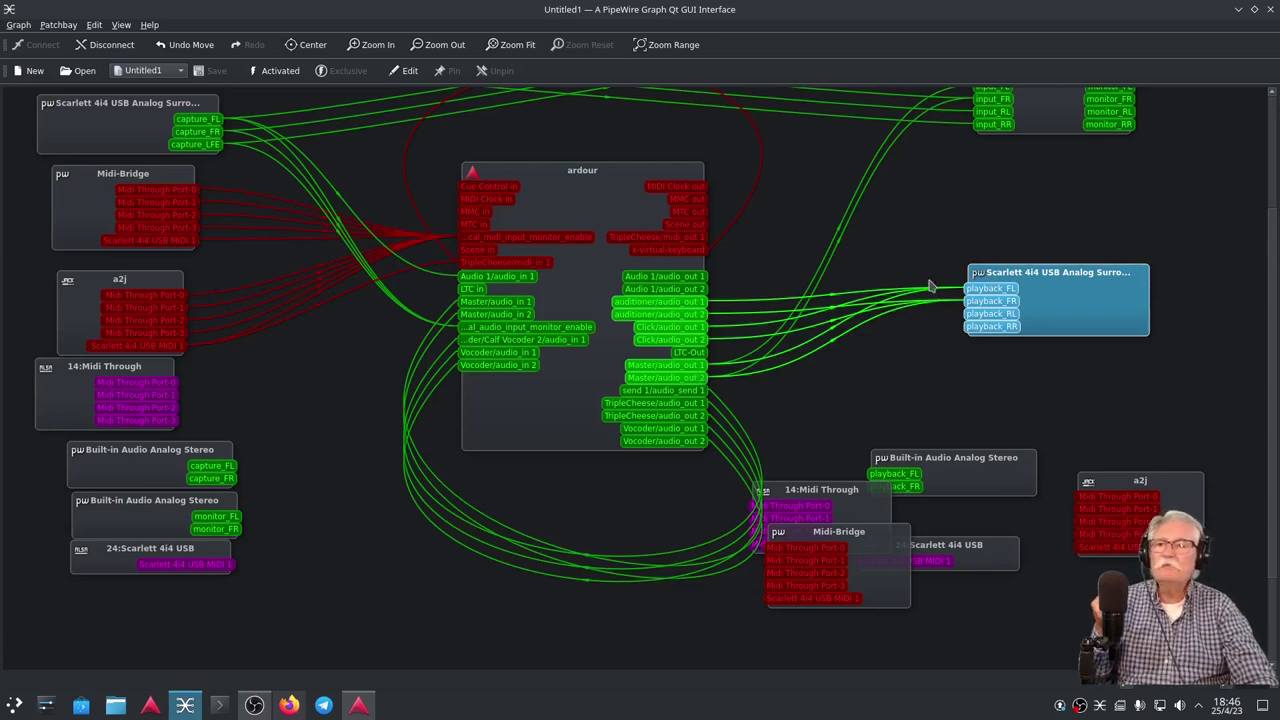
pyautogui.scroll(4, 930, 287)
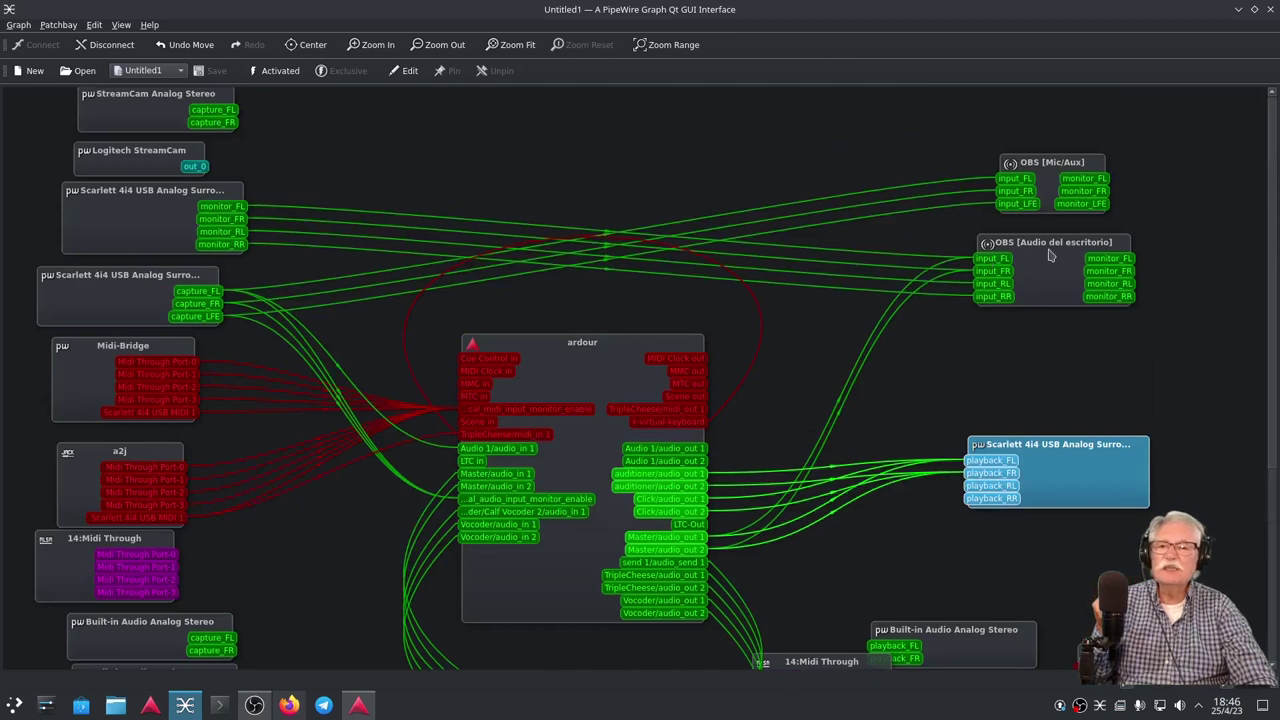
pyautogui.hotkey('alt', 'Tab')
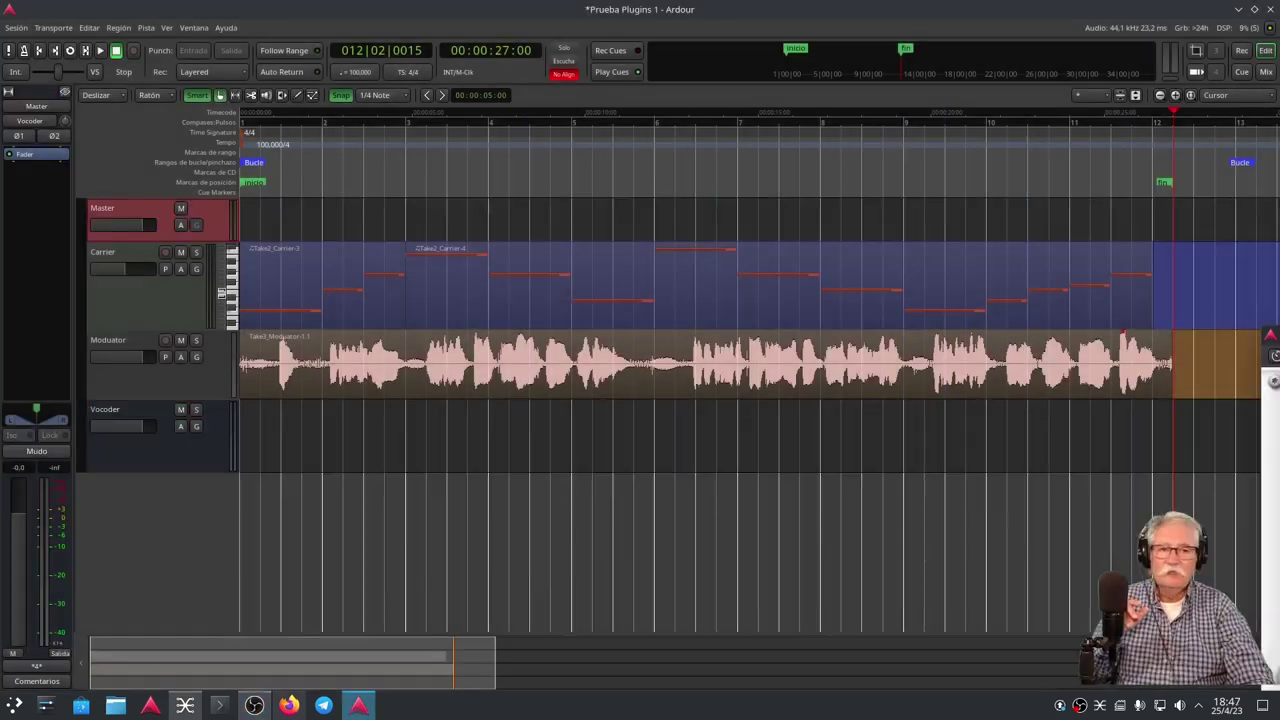
# Bring the Calf Vocoder window into view and shrink the Carrier, Moduator and Vocoder tracks to make room above it
pyautogui.moveTo(1279, 346); pyautogui.dragTo(628, 340)
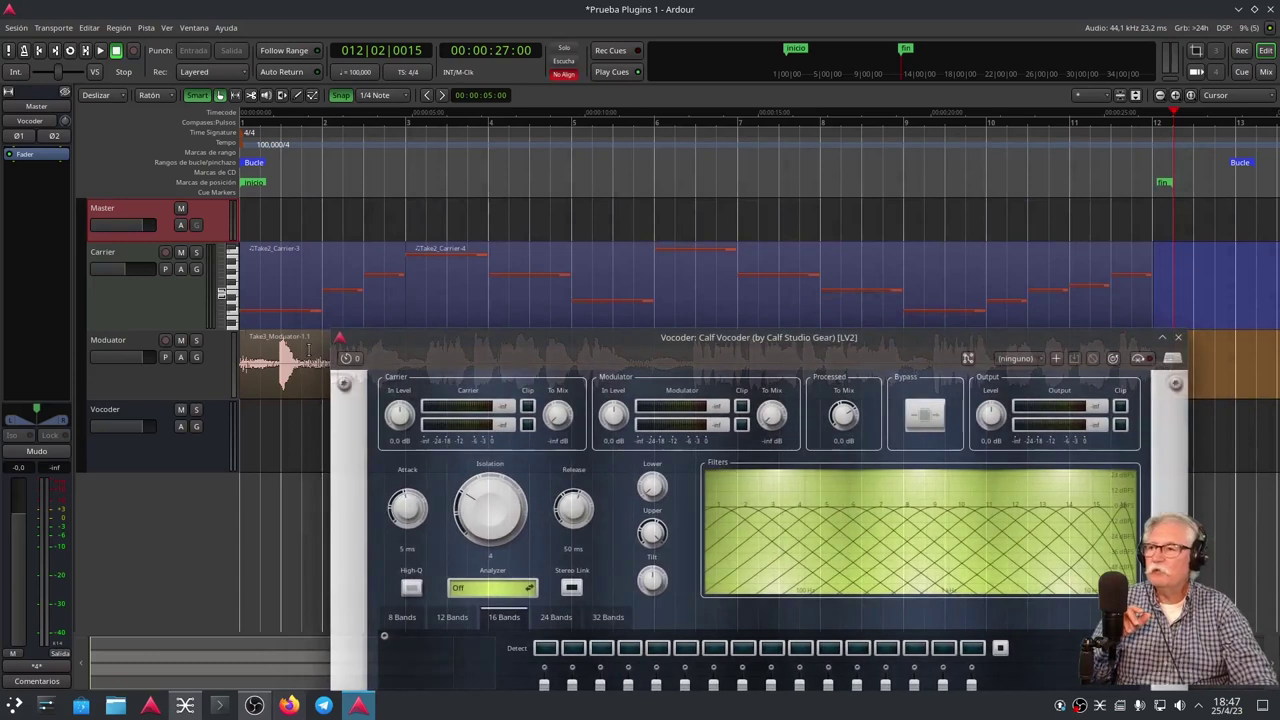
pyautogui.click(154, 322)
pyautogui.moveTo(156, 322); pyautogui.dragTo(172, 267)
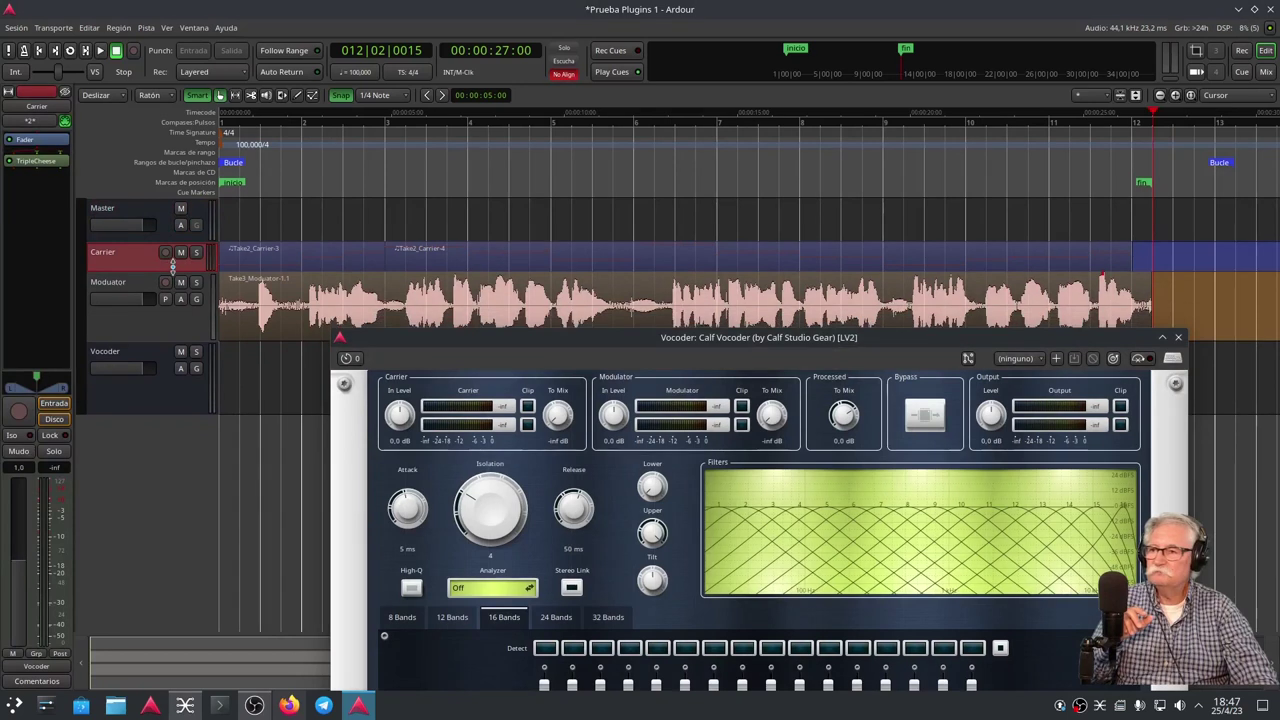
pyautogui.moveTo(166, 336); pyautogui.dragTo(171, 300)
pyautogui.moveTo(172, 369); pyautogui.dragTo(378, 321)
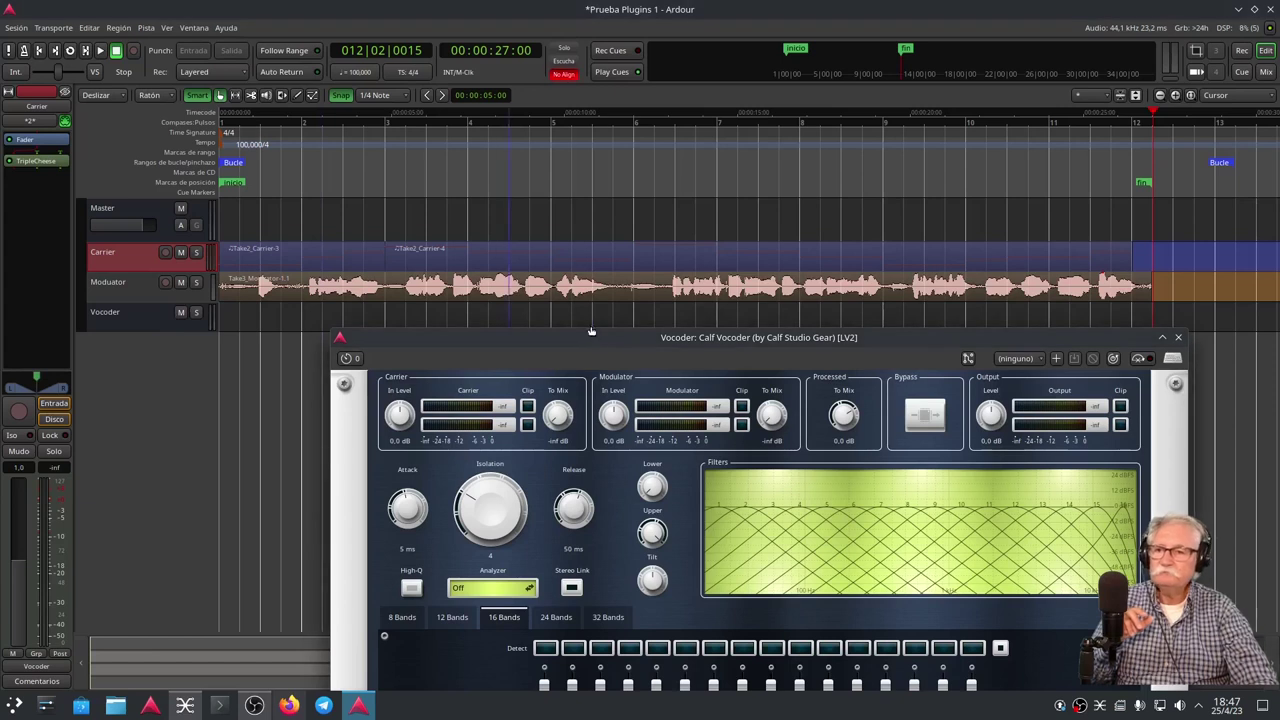
pyautogui.moveTo(594, 336); pyautogui.dragTo(590, 325)
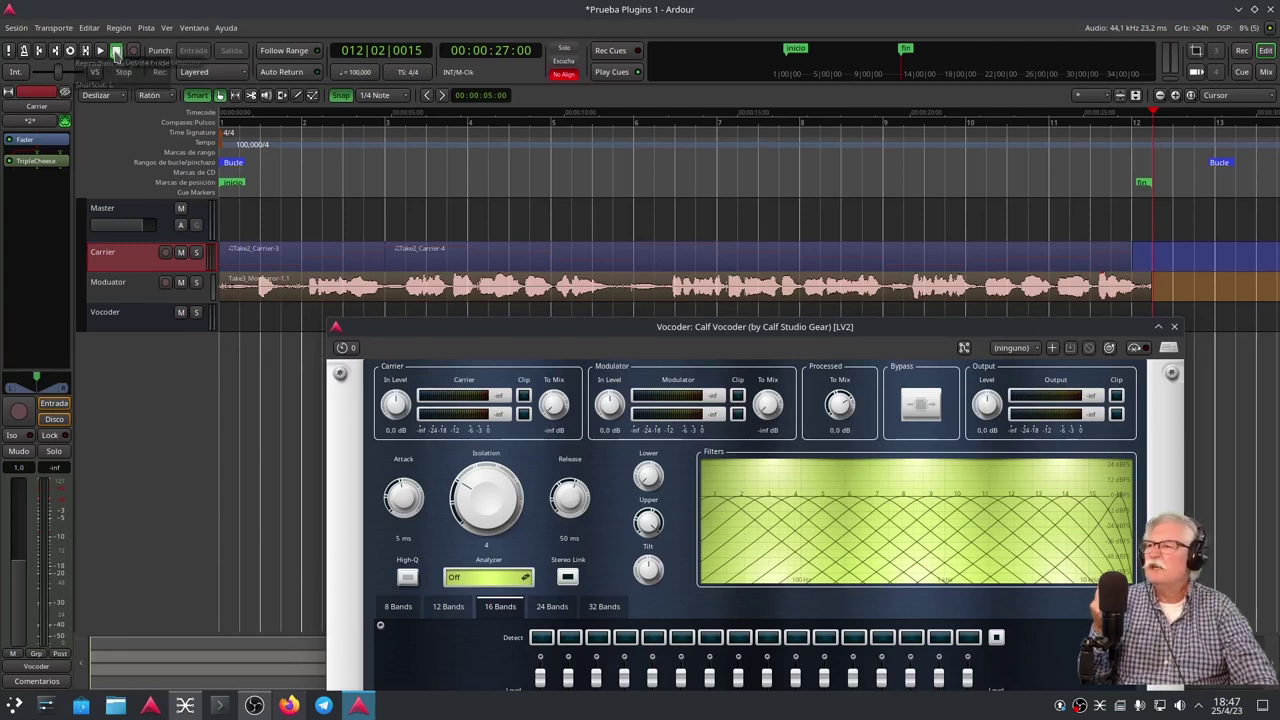
# Play the loop range from the session start to hear the vocoder, moving the plugin window lower
pyautogui.click(38, 52)
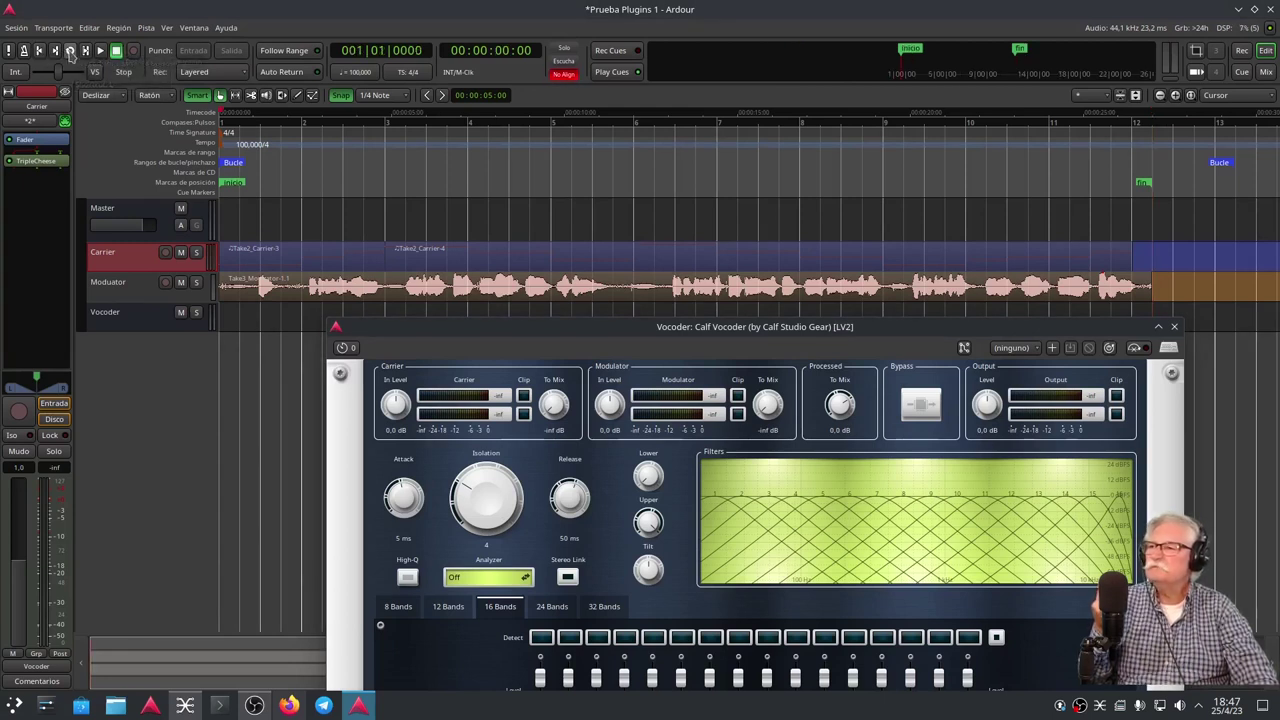
pyautogui.click(70, 51)
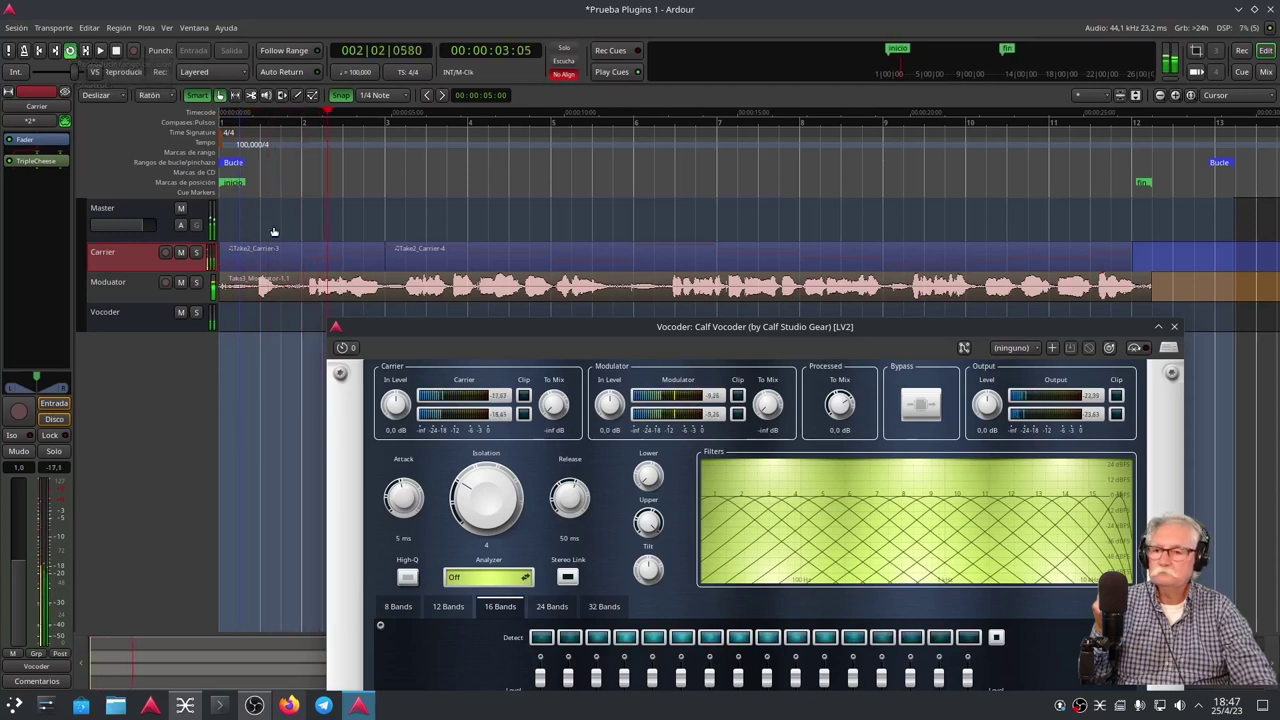
pyautogui.moveTo(590, 327); pyautogui.dragTo(546, 407)
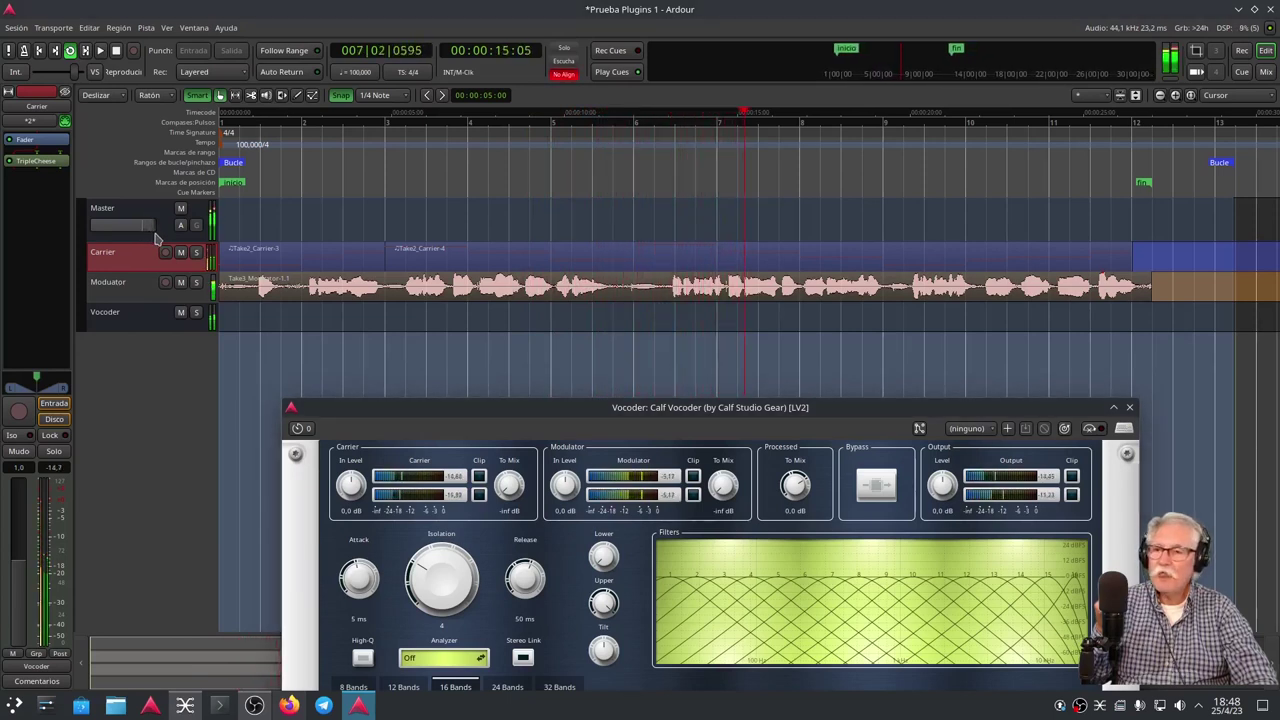
# Increase the heights of the Moduator and Carrier tracks during playback, and stop the transport
pyautogui.moveTo(158, 298); pyautogui.dragTo(148, 395)
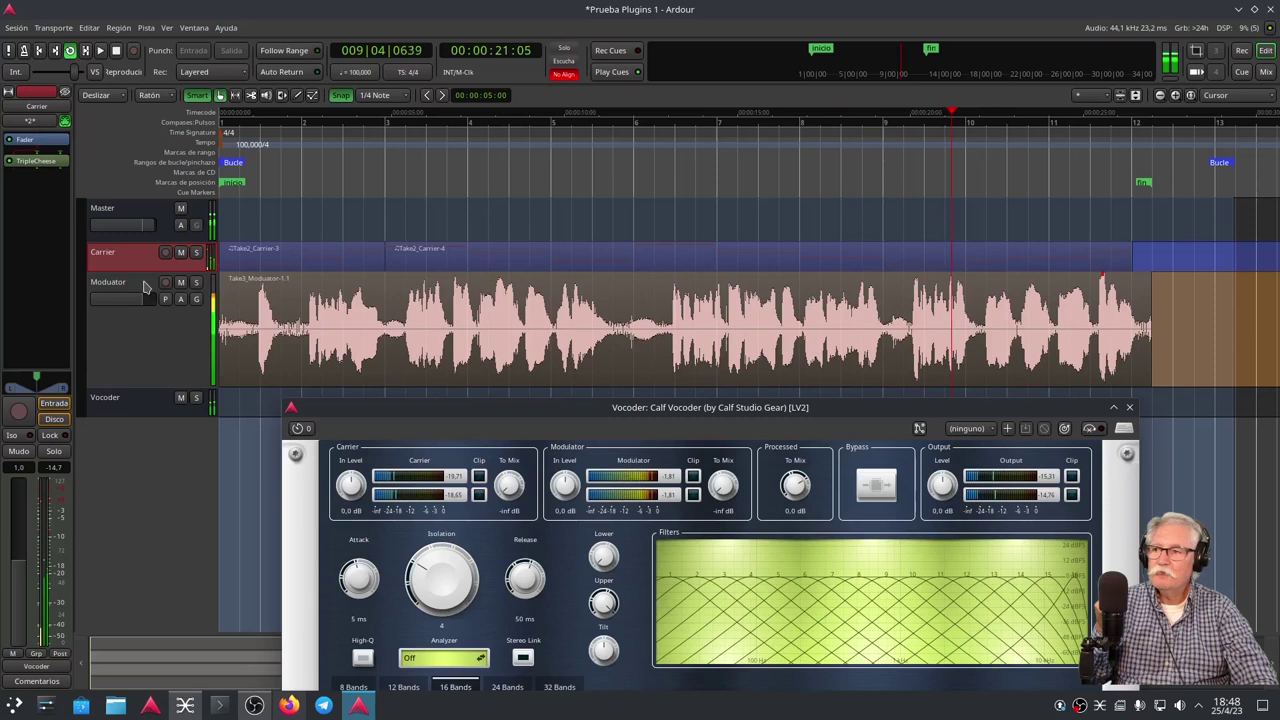
pyautogui.moveTo(148, 268); pyautogui.dragTo(145, 320)
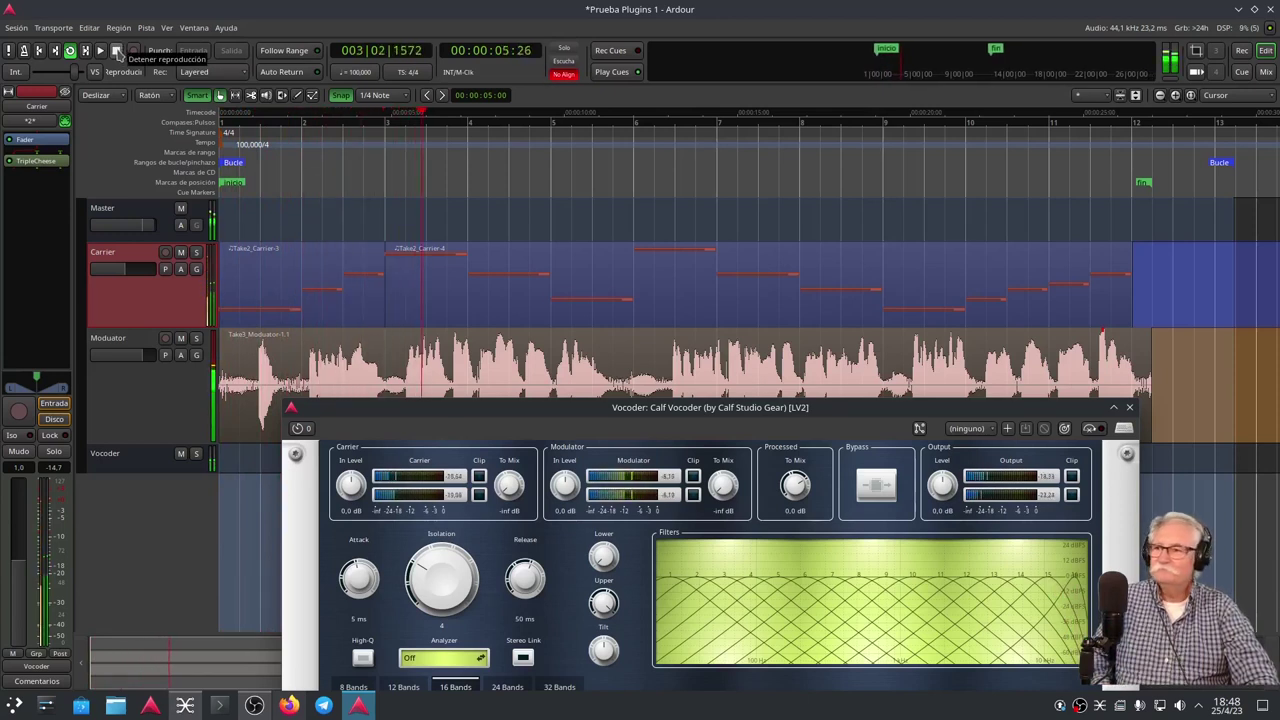
pyautogui.click(117, 52)
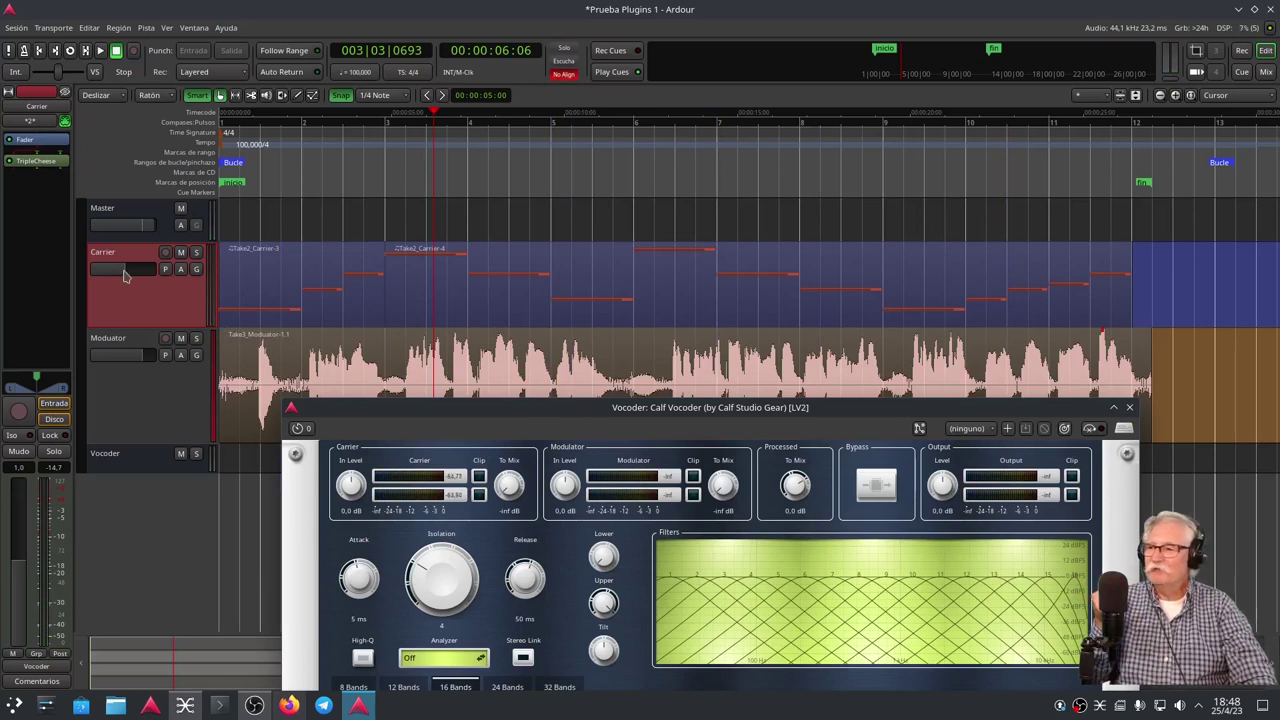
# Load the Brassy Bass preset from 01 Basses in the Carrier track's TripleCheese, and audition a key on the enlarged track
pyautogui.rightClick(44, 168)
pyautogui.moveTo(143, 209)
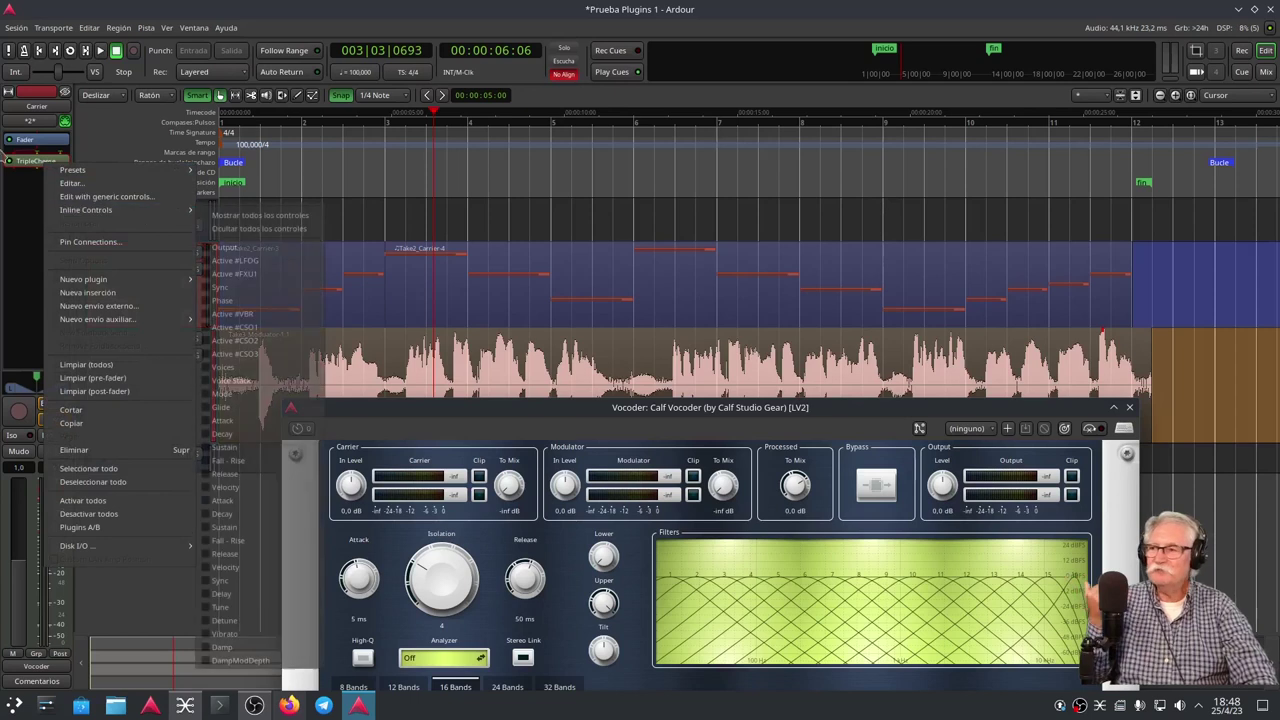
pyautogui.doubleClick(29, 168)
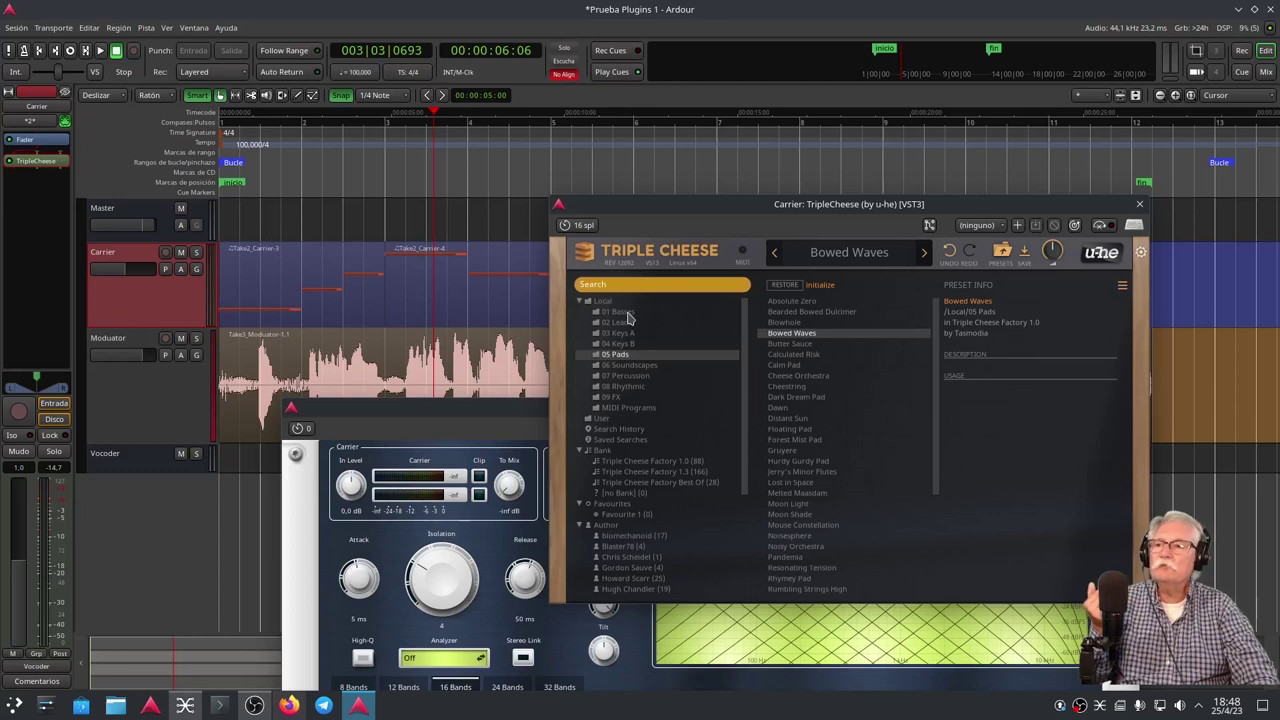
pyautogui.click(622, 312)
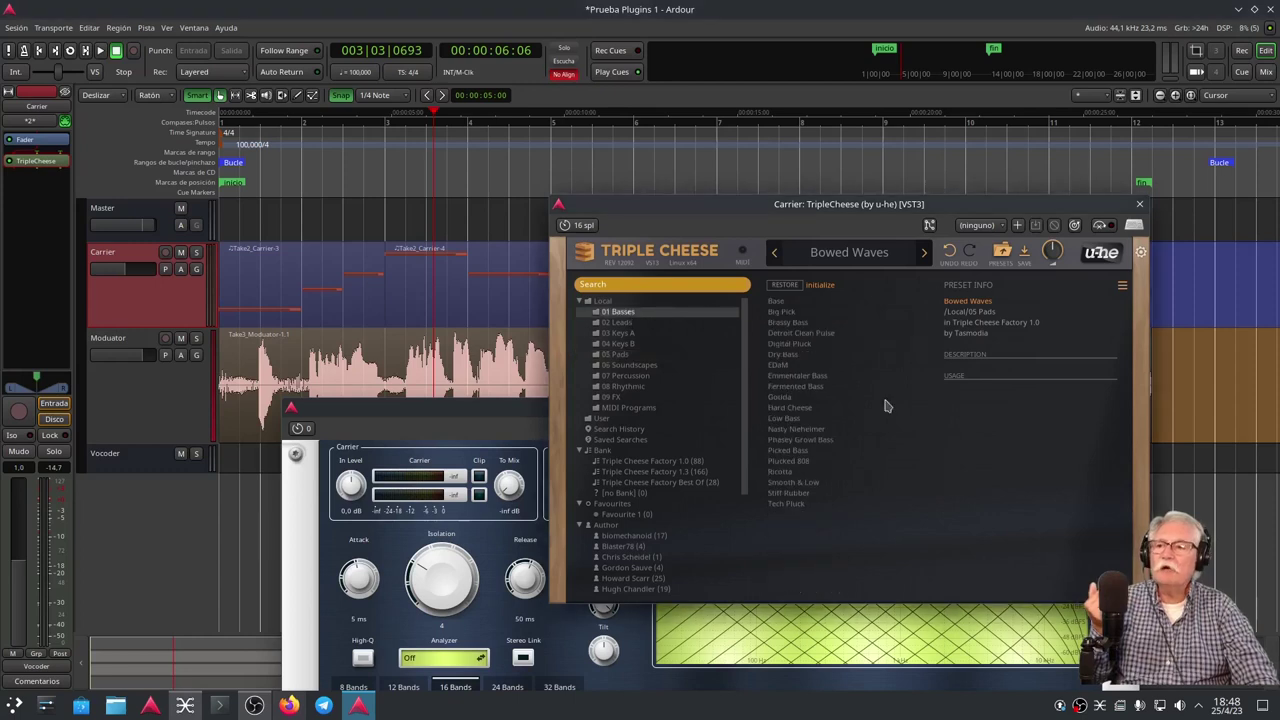
pyautogui.click(788, 322)
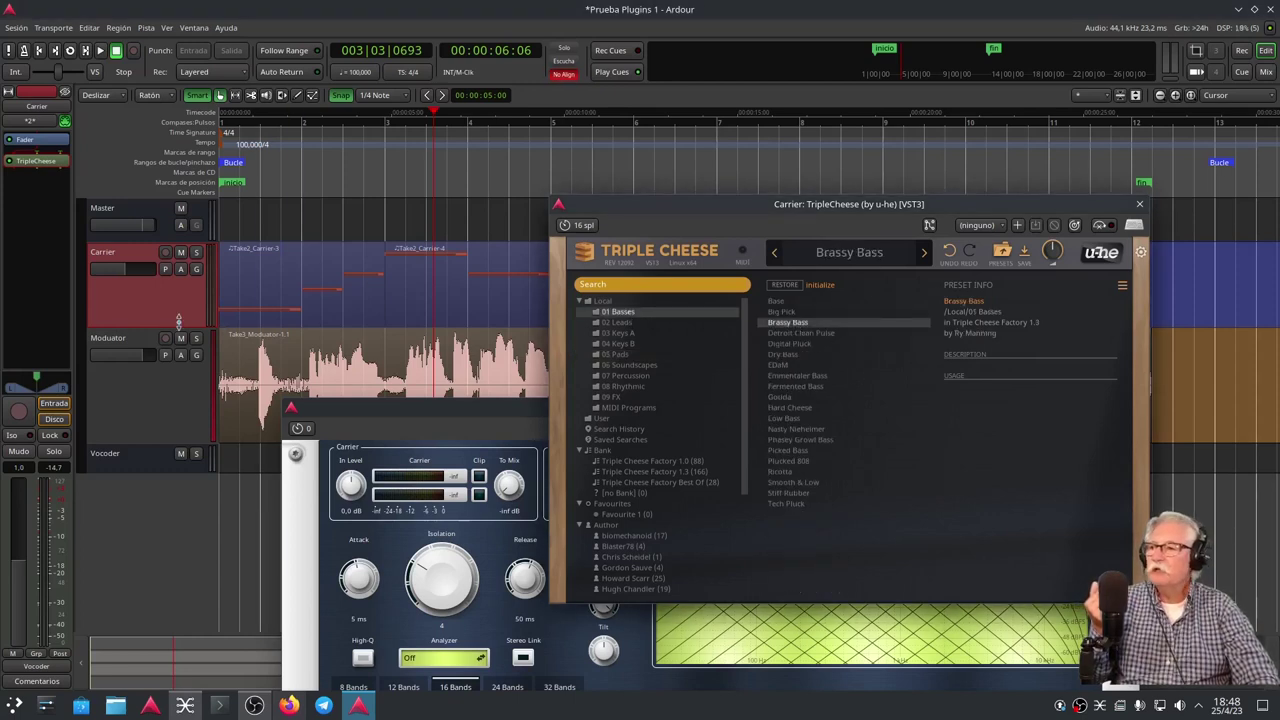
pyautogui.click(184, 385)
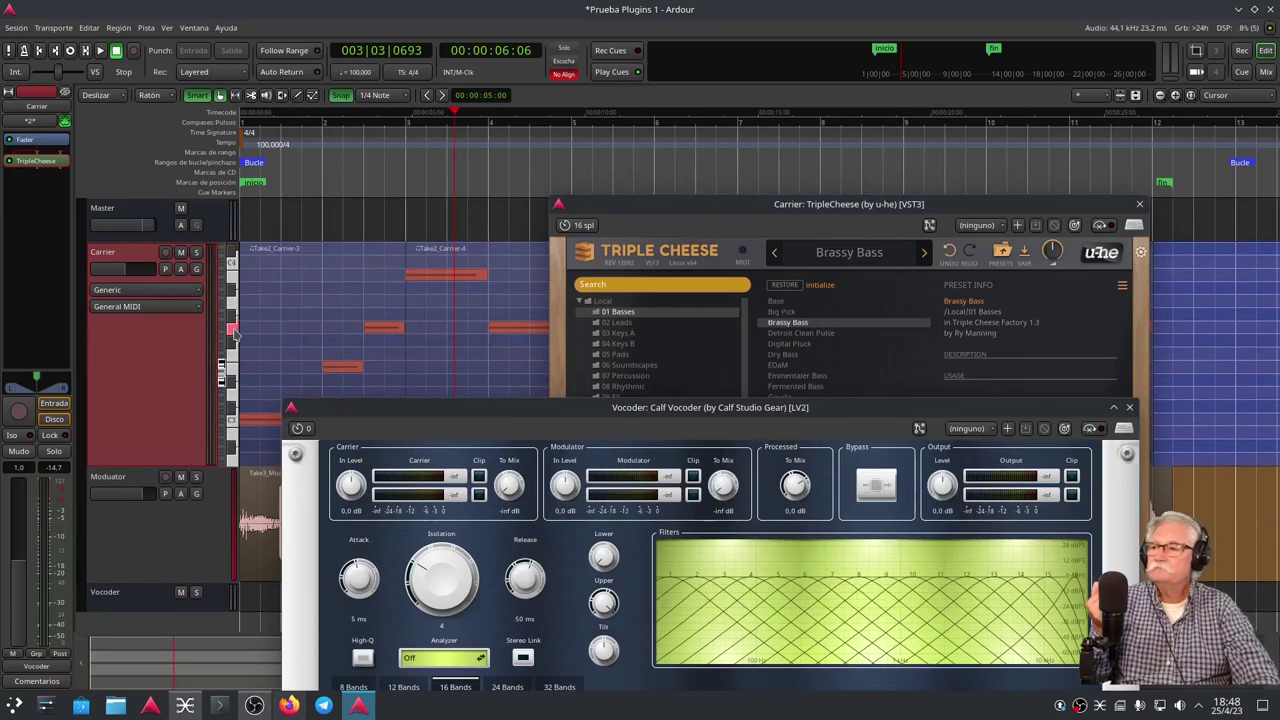
pyautogui.click(234, 332)
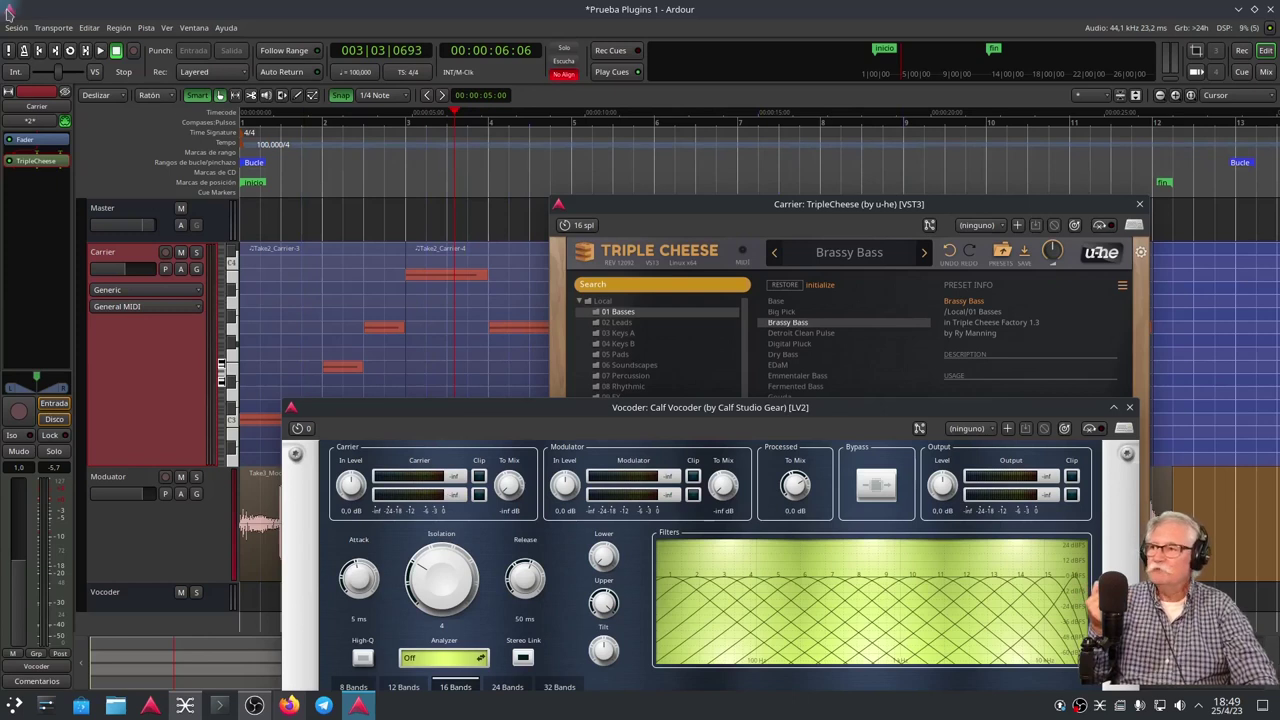
# Close the TripleCheese window, play the session from its start to hear the Brassy Bass carrier, and stop
pyautogui.click(38, 51)
pyautogui.moveTo(1117, 237)
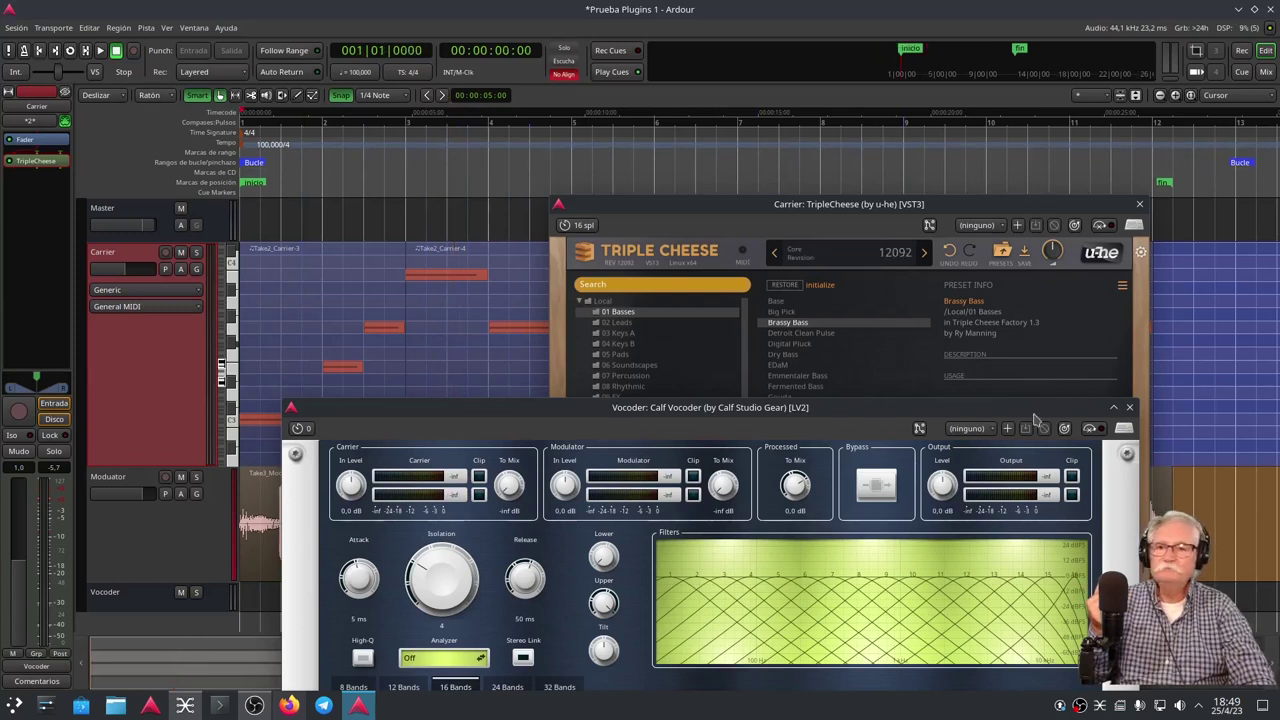
pyautogui.click(1140, 205)
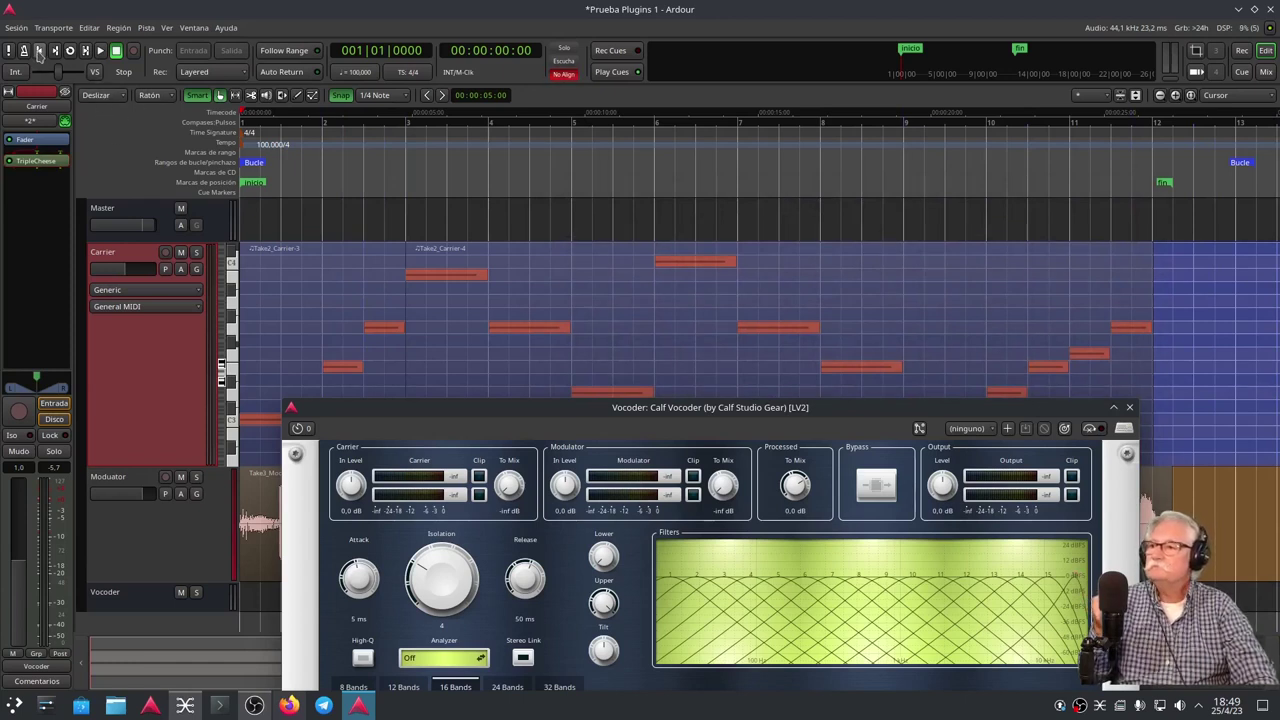
pyautogui.press('space')
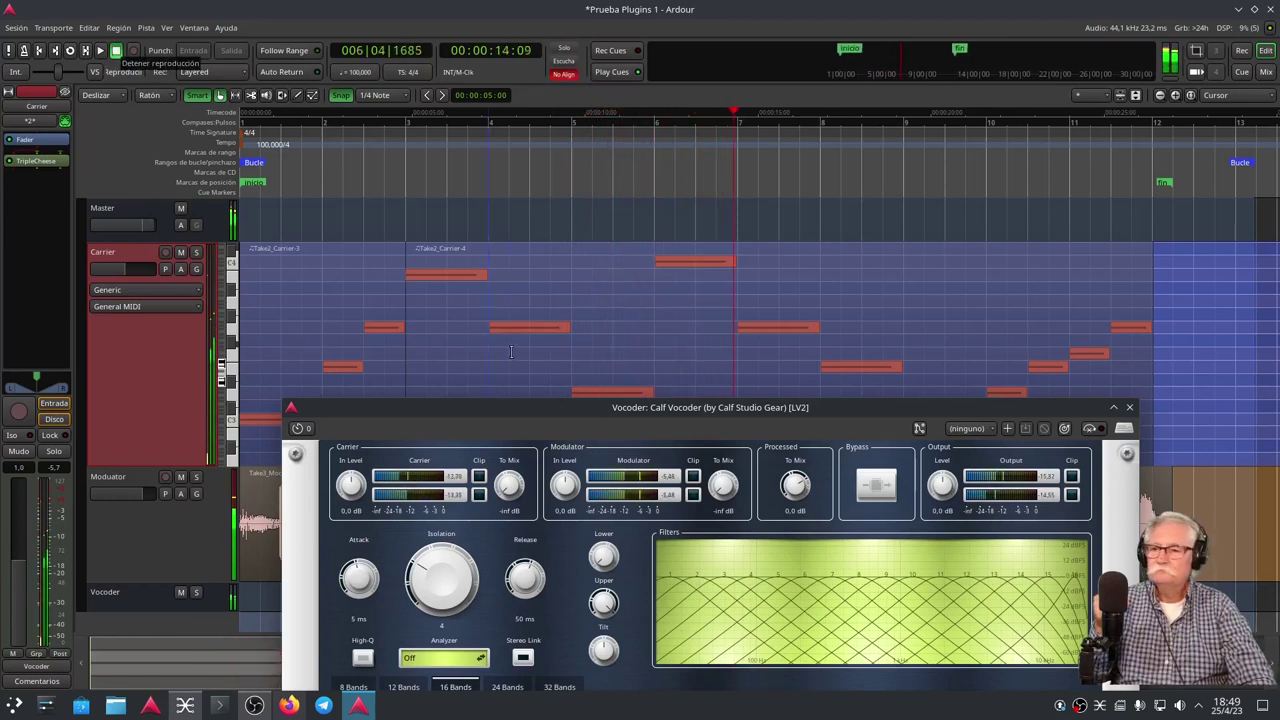
pyautogui.click(112, 56)
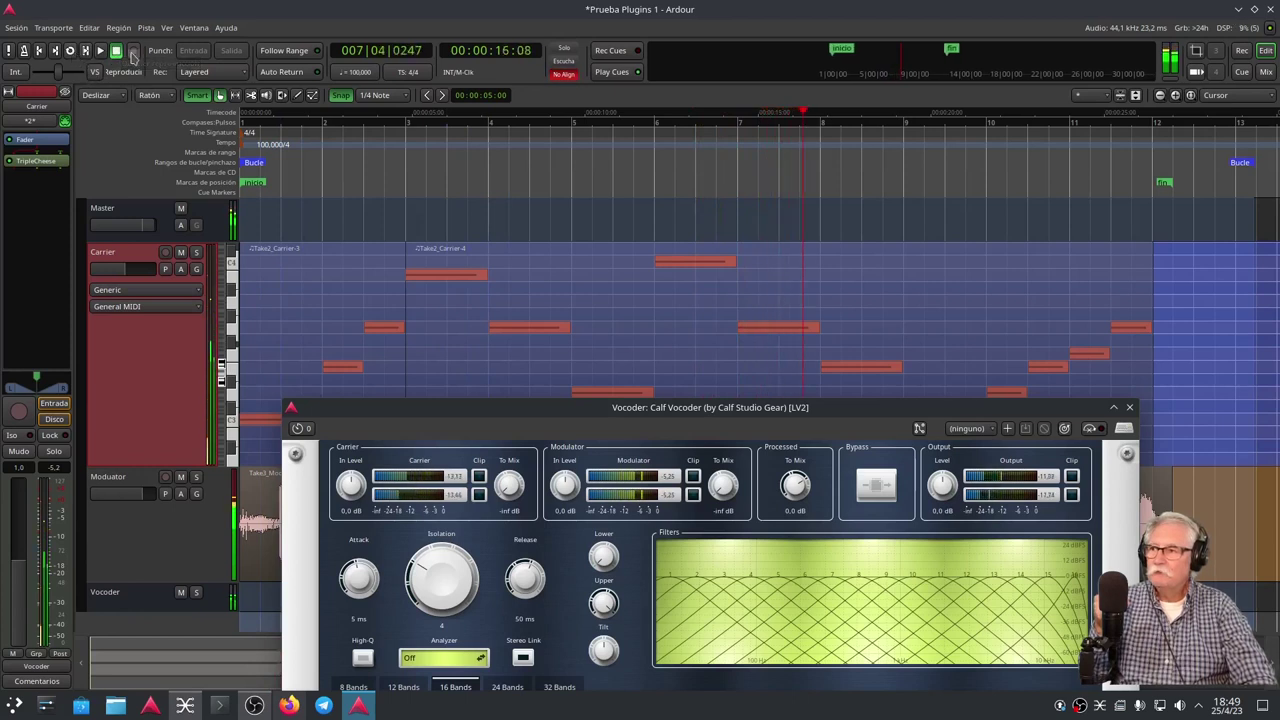
# Move the Calf Vocoder window lower and enlarge the Carrier track, showing a higher pitch range above its notes
pyautogui.moveTo(760, 410); pyautogui.dragTo(760, 579)
pyautogui.moveTo(157, 462); pyautogui.dragTo(166, 588)
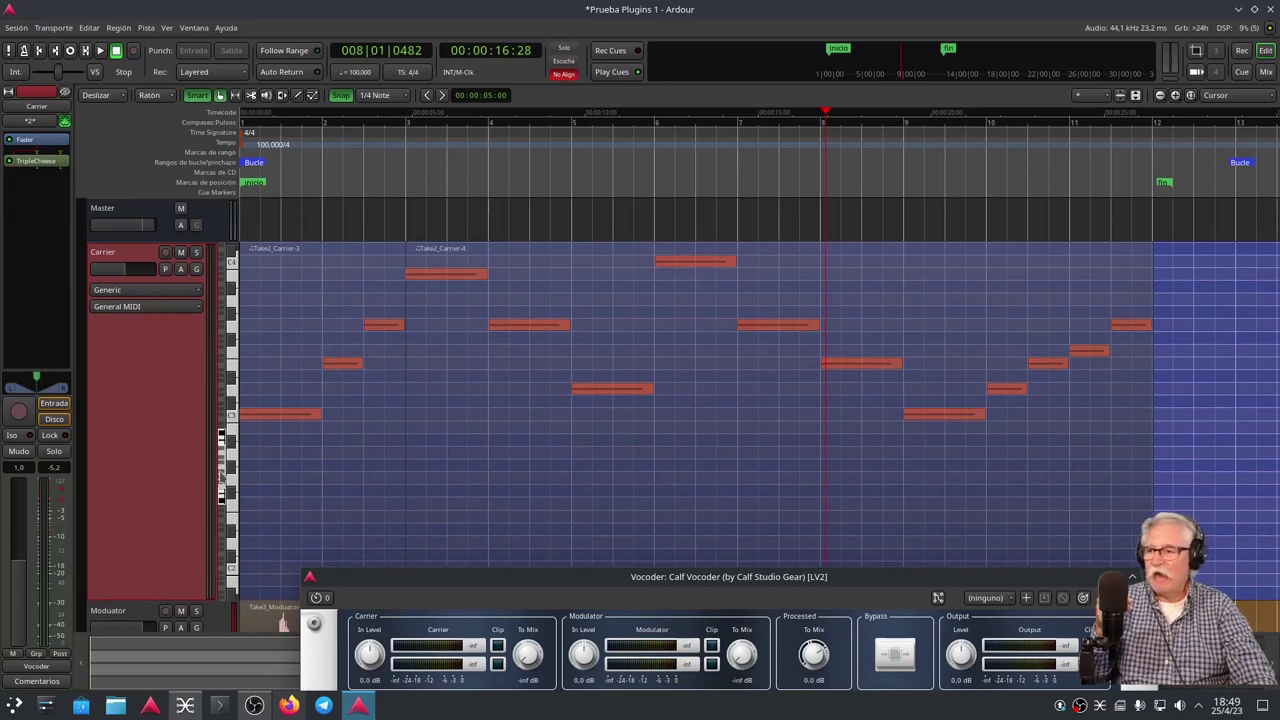
pyautogui.scroll(3, 221, 477)
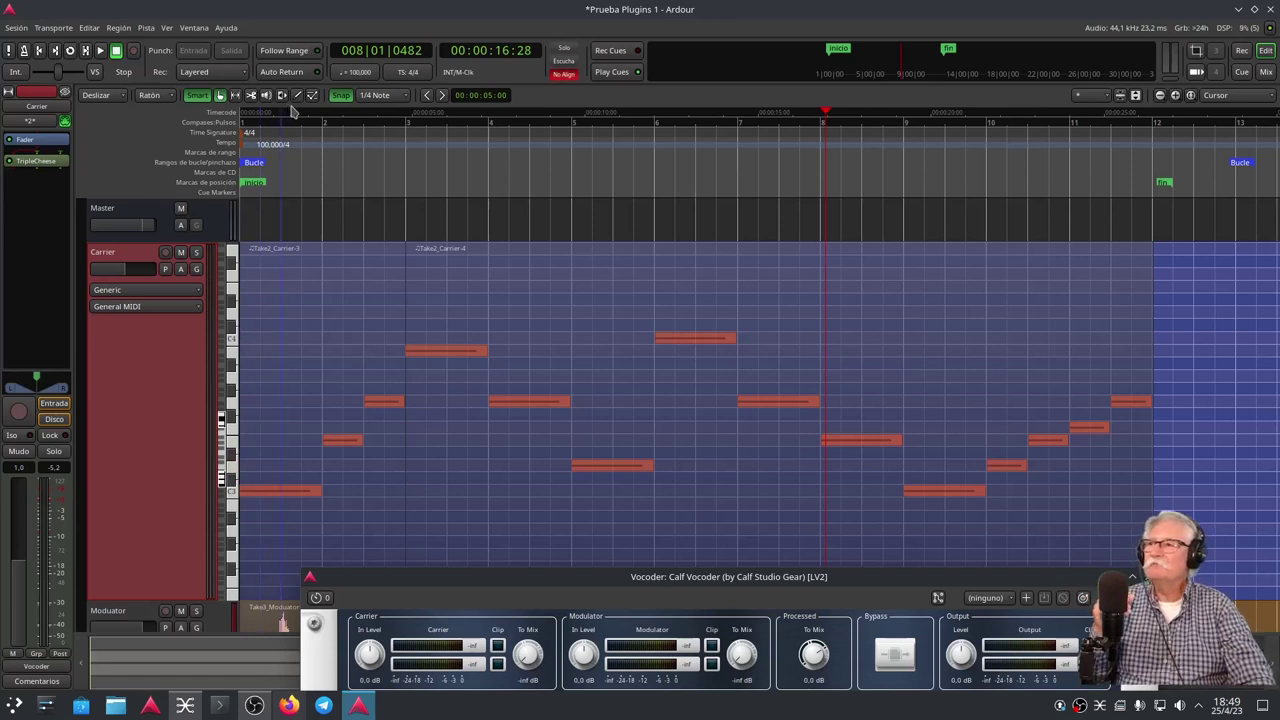
# Transpose all three notes of the Take2_Carrier-3 region up one octave, taking the first note to C4
pyautogui.click(328, 323)
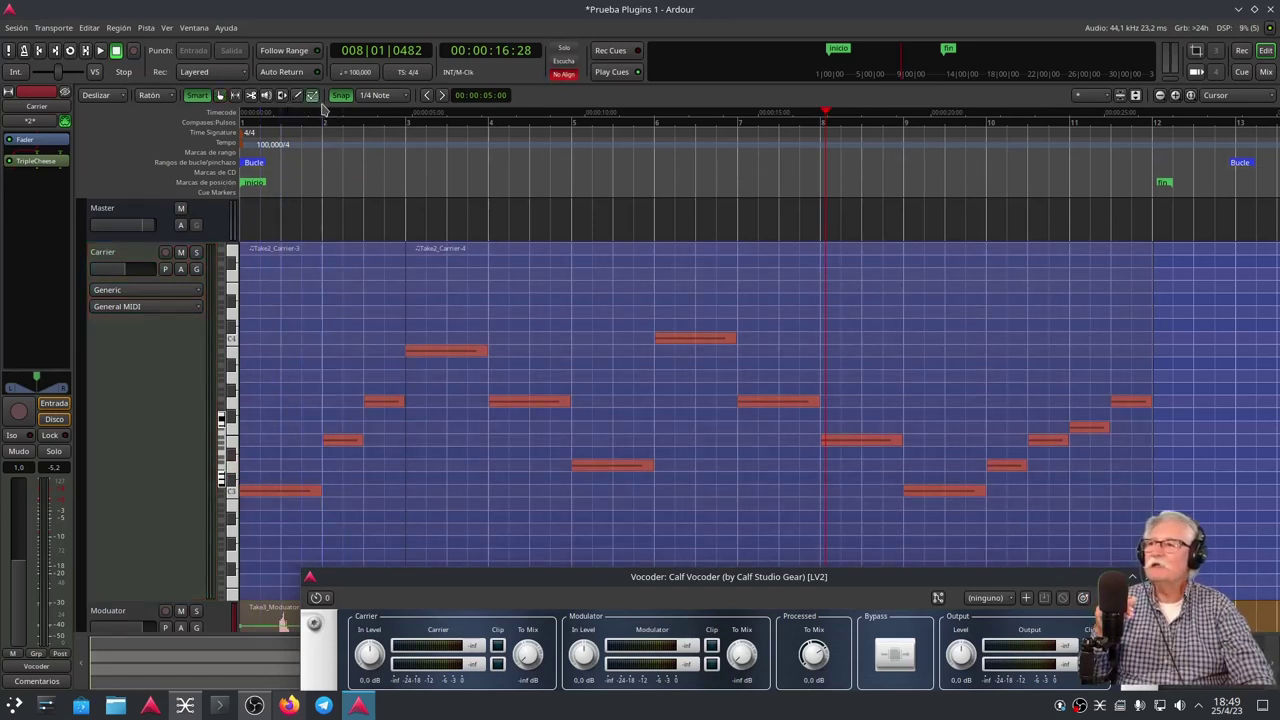
pyautogui.click(313, 96)
pyautogui.moveTo(246, 342); pyautogui.dragTo(423, 517)
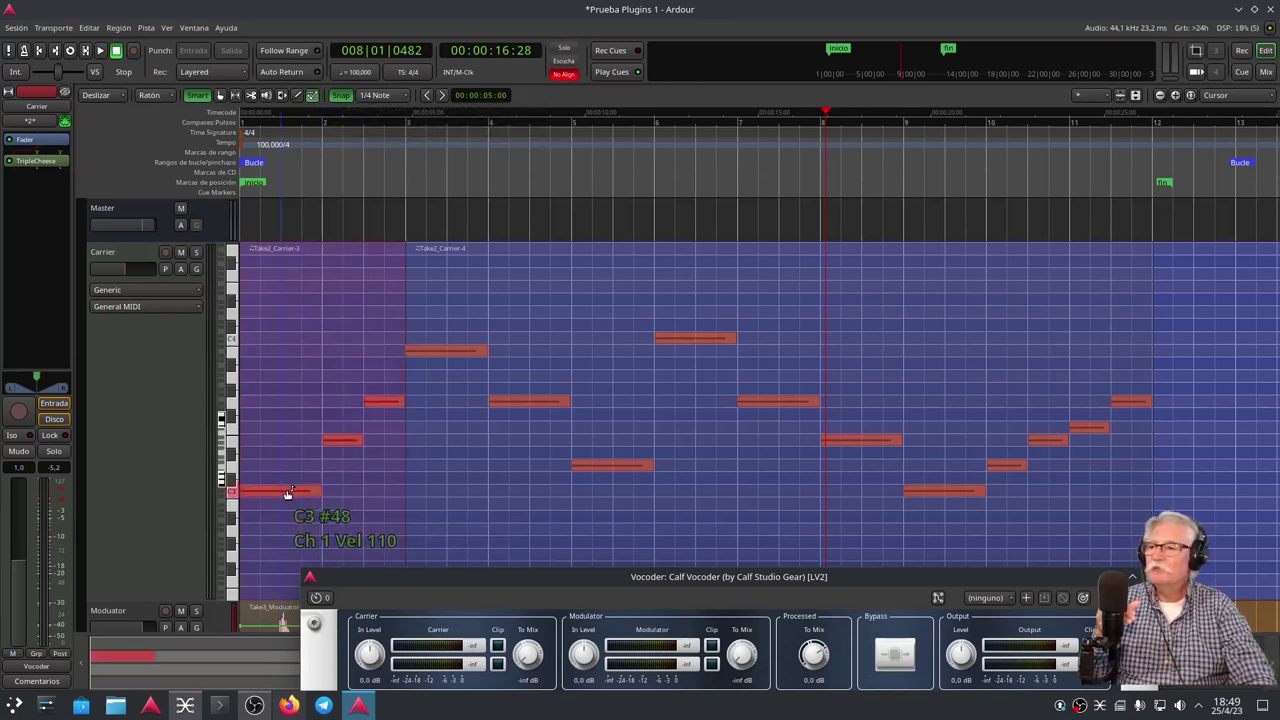
pyautogui.moveTo(283, 491); pyautogui.dragTo(270, 340)
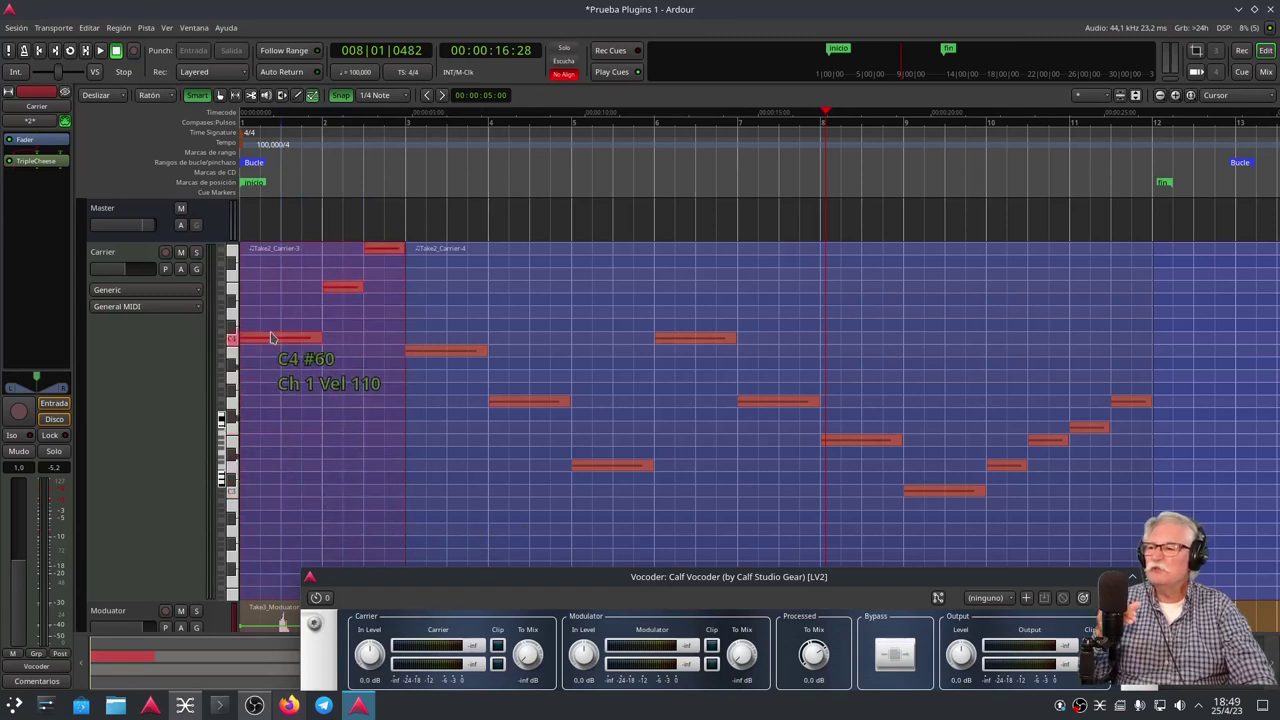
# Transpose all notes of the Take2_Carrier-4 region up one octave, taking its G3 notes to G4
pyautogui.moveTo(423, 245); pyautogui.dragTo(1138, 546)
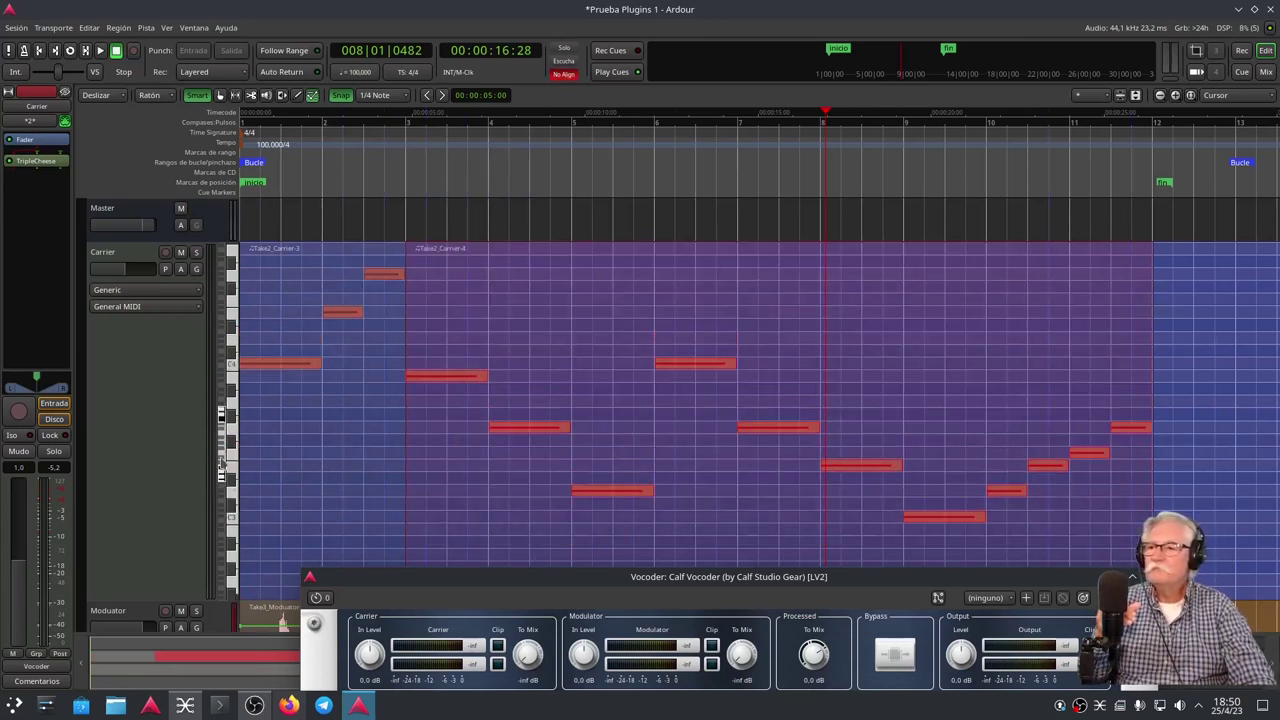
pyautogui.scroll(2, 222, 463)
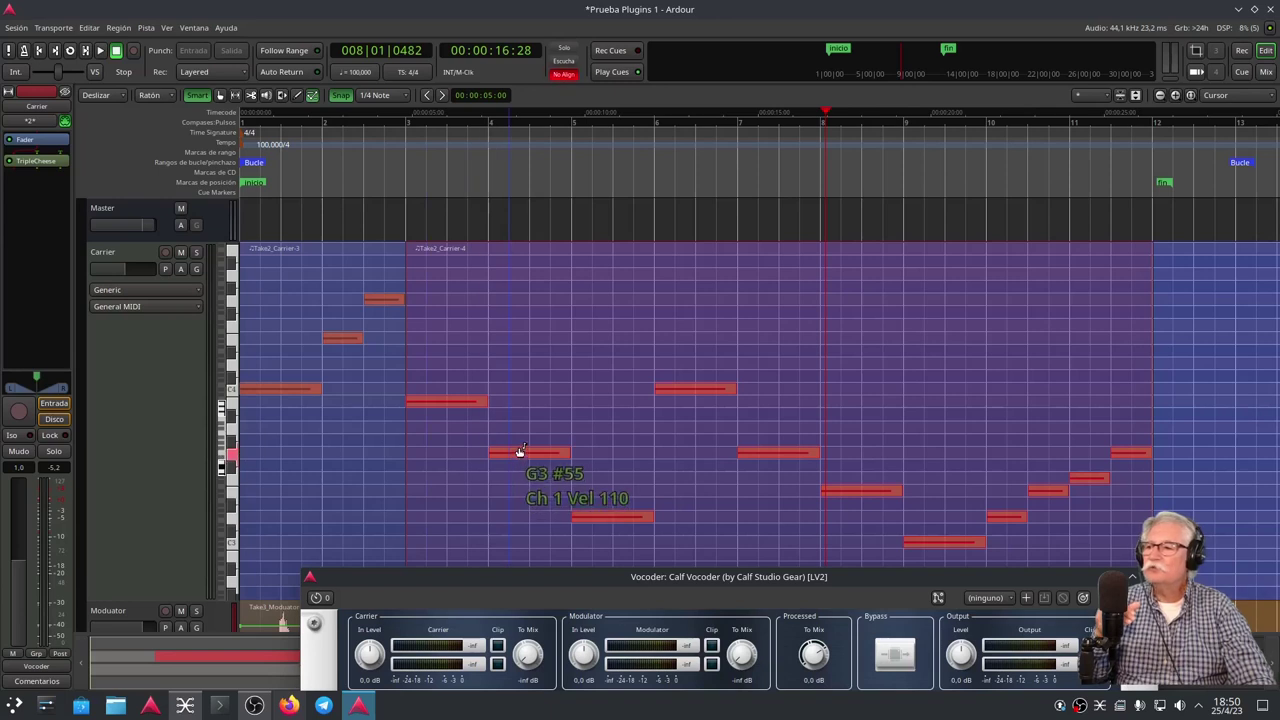
pyautogui.moveTo(518, 451); pyautogui.dragTo(505, 310)
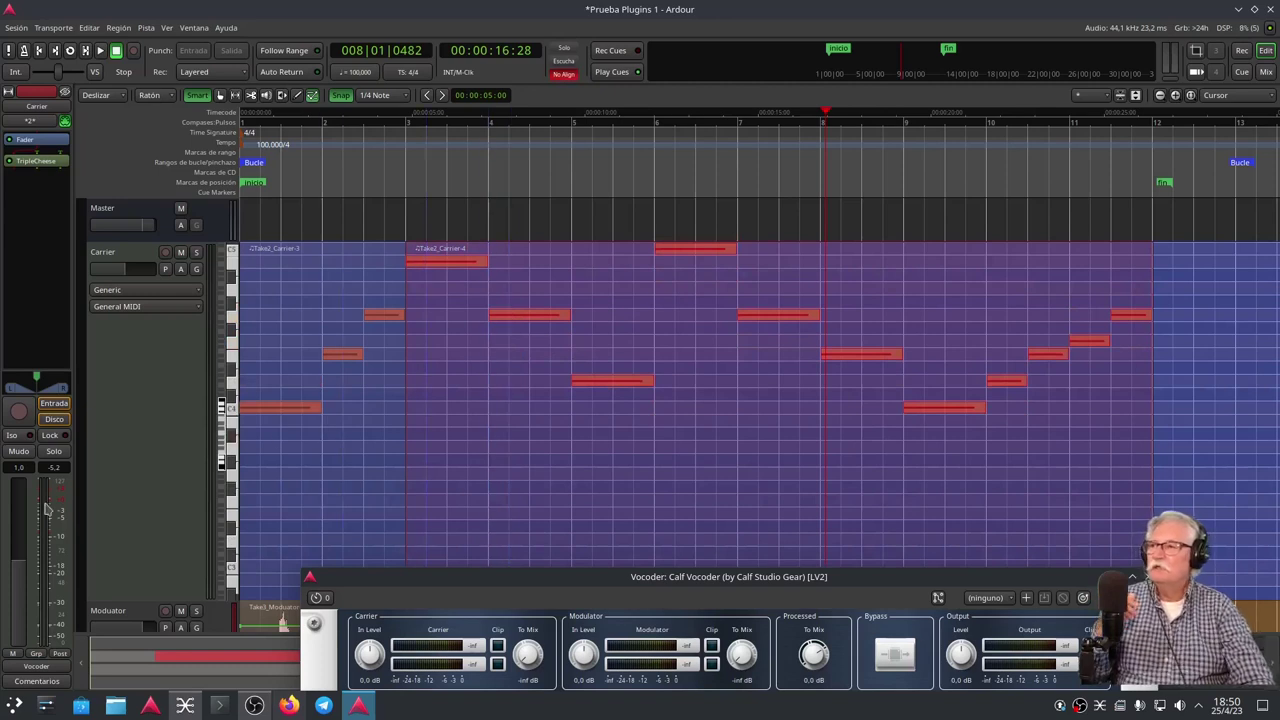
# Play the session from the start to hear the vocoder with the raised carrier notes, and stop the transport
pyautogui.click(40, 50)
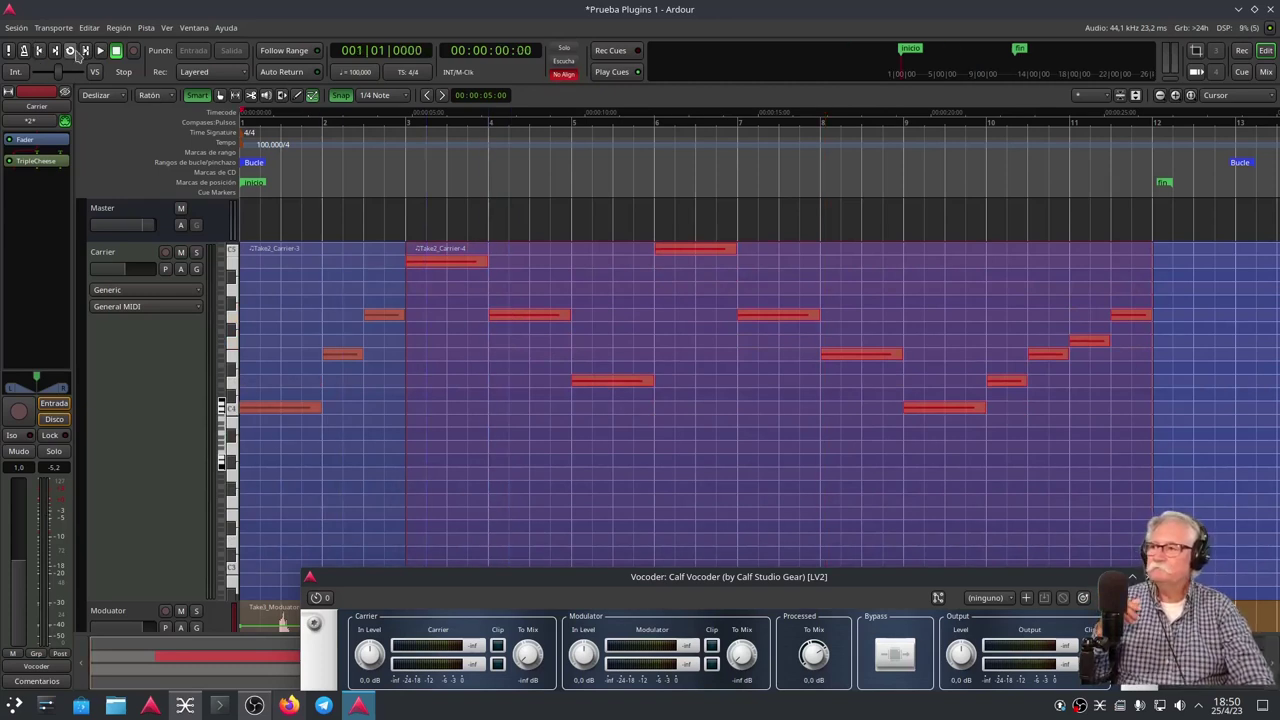
pyautogui.click(71, 52)
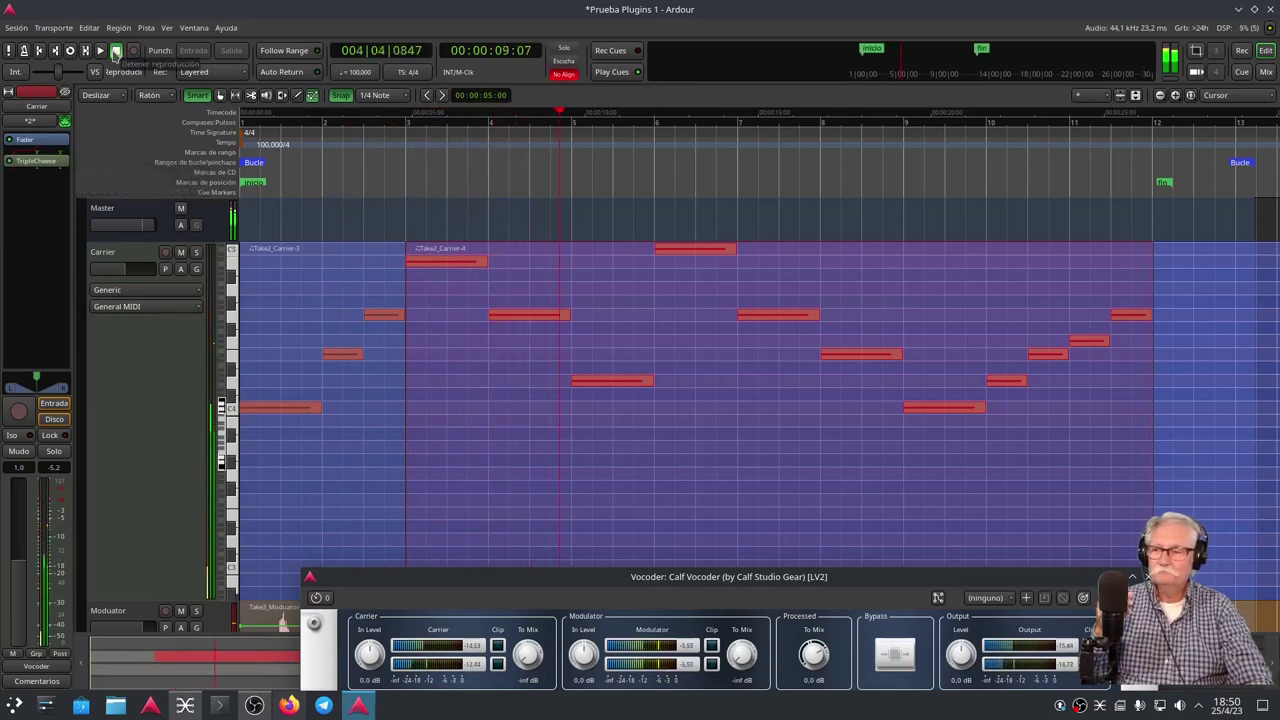
pyautogui.click(116, 51)
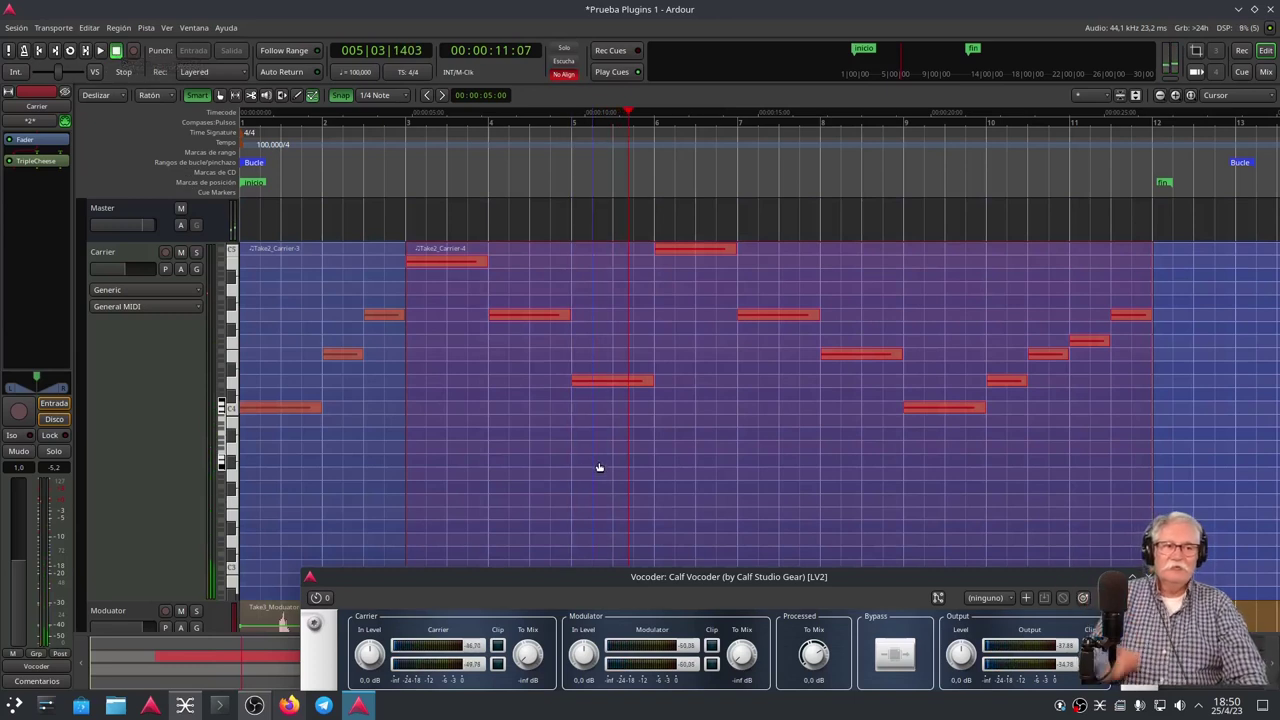
# Close the Calf Vocoder window and reduce the Carrier track's height to reveal the Moduator and Vocoder tracks
pyautogui.hotkey('alt', 'F4')
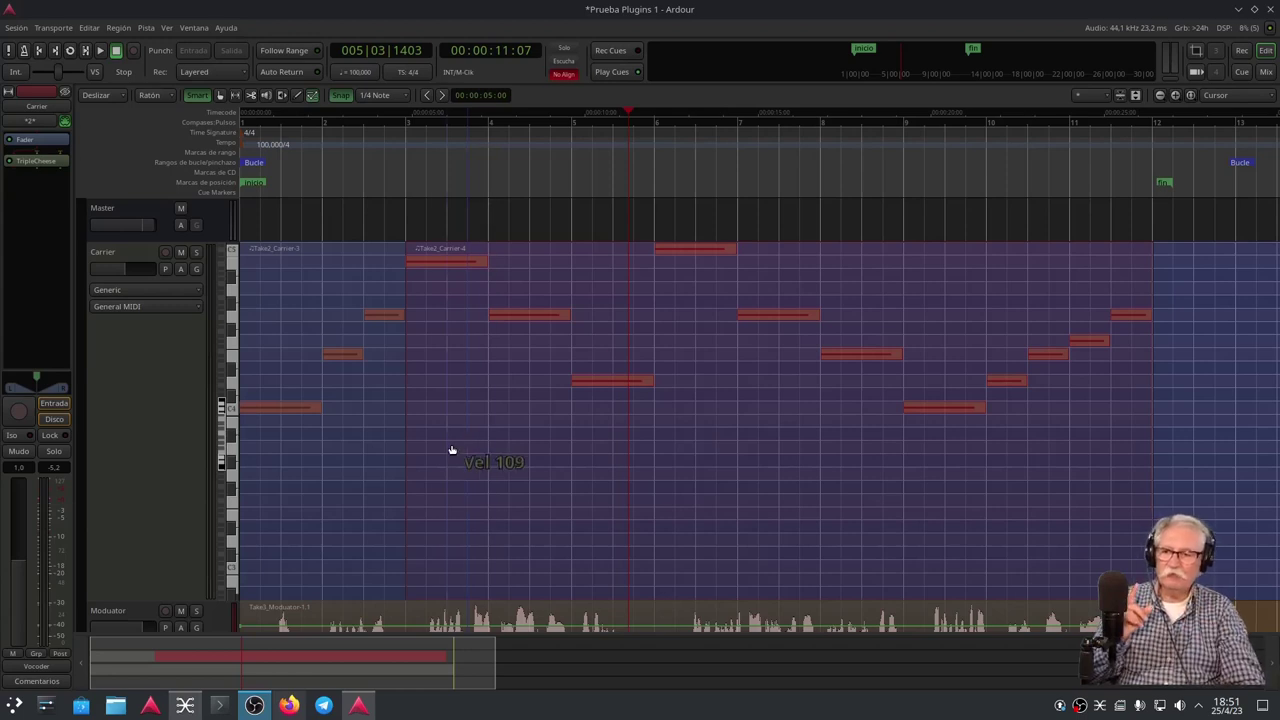
pyautogui.moveTo(145, 602); pyautogui.dragTo(155, 462)
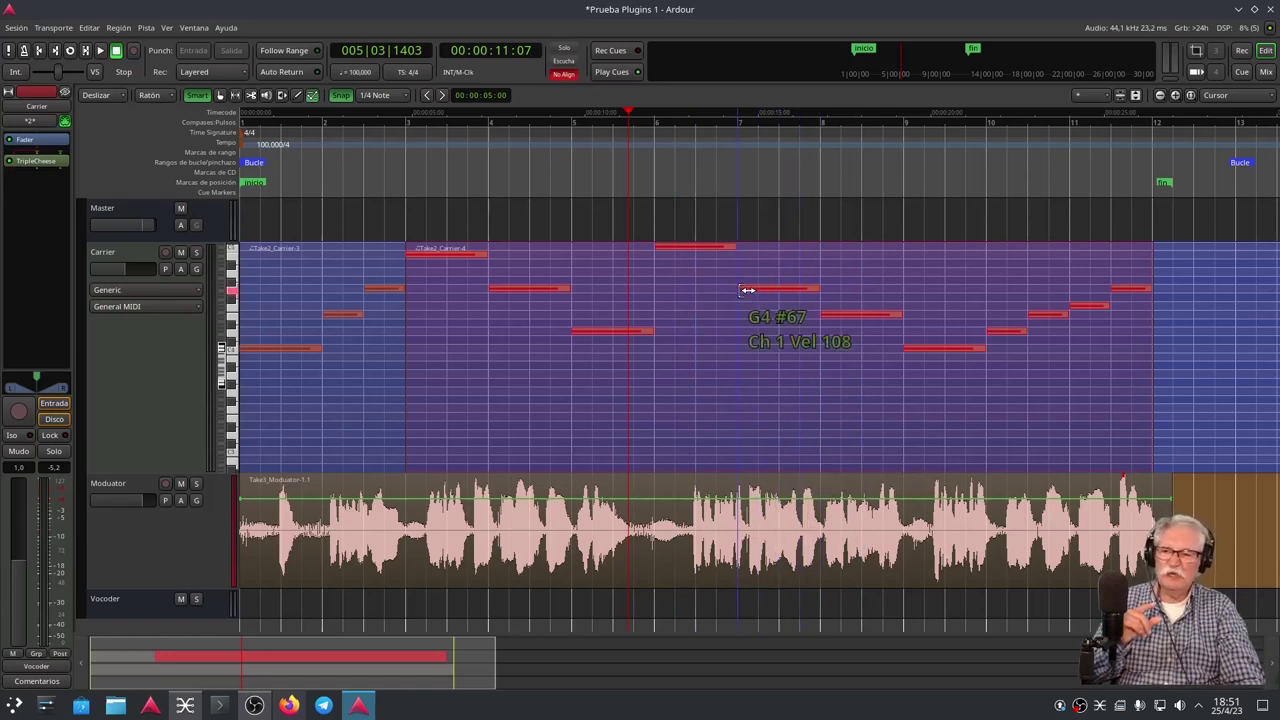
pyautogui.moveTo(786, 291)
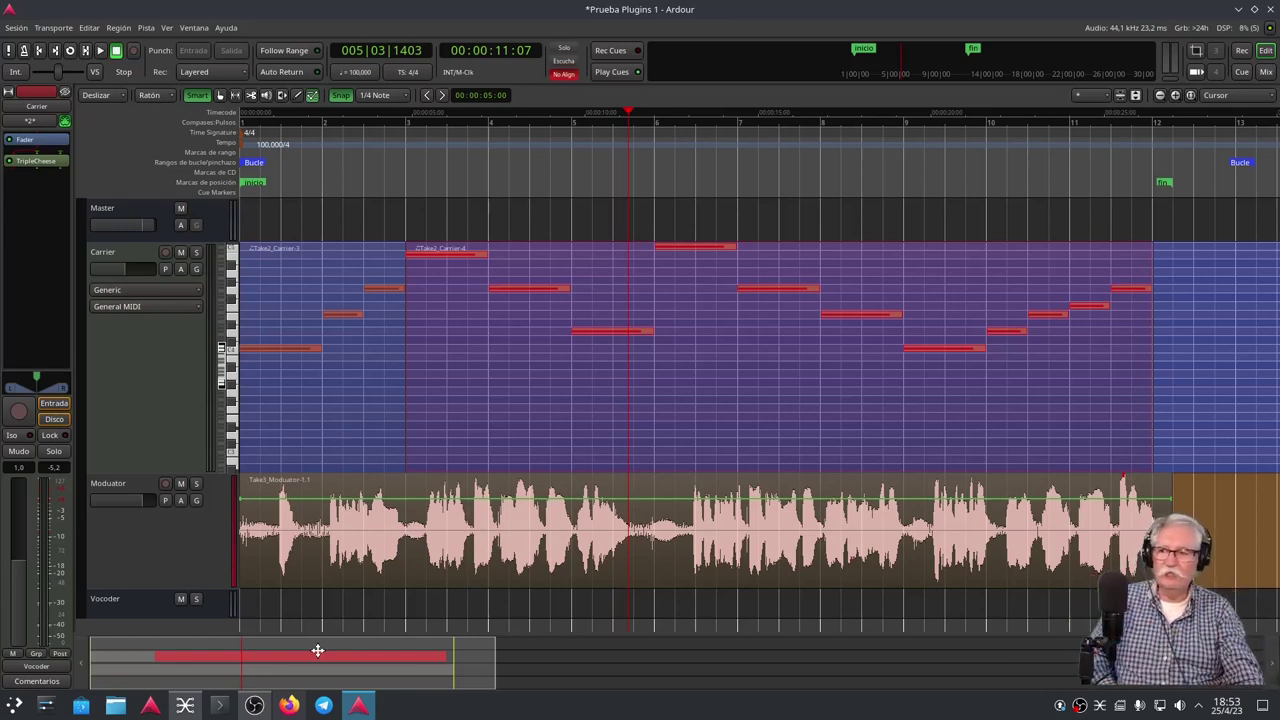
# Open Calf Vocoder on the Vocoder track and place its window below the Carrier notes
pyautogui.click(145, 612)
pyautogui.doubleClick(34, 176)
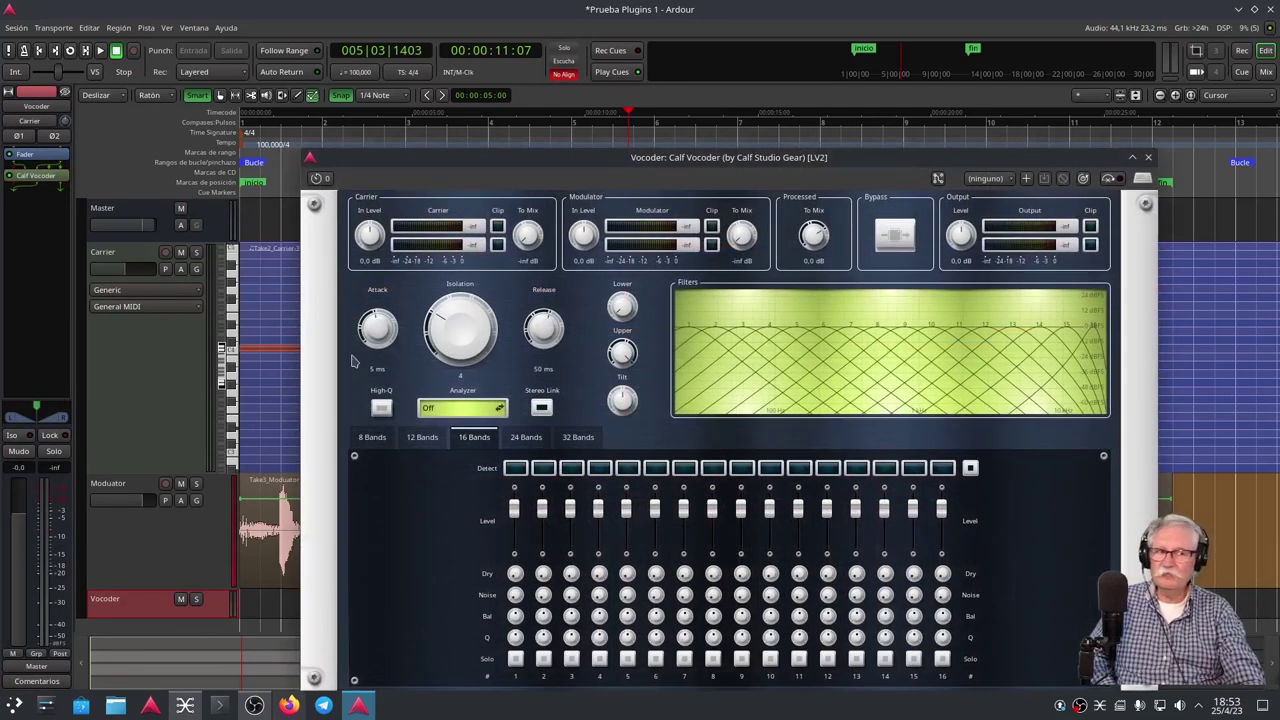
pyautogui.moveTo(578, 160); pyautogui.dragTo(319, 137)
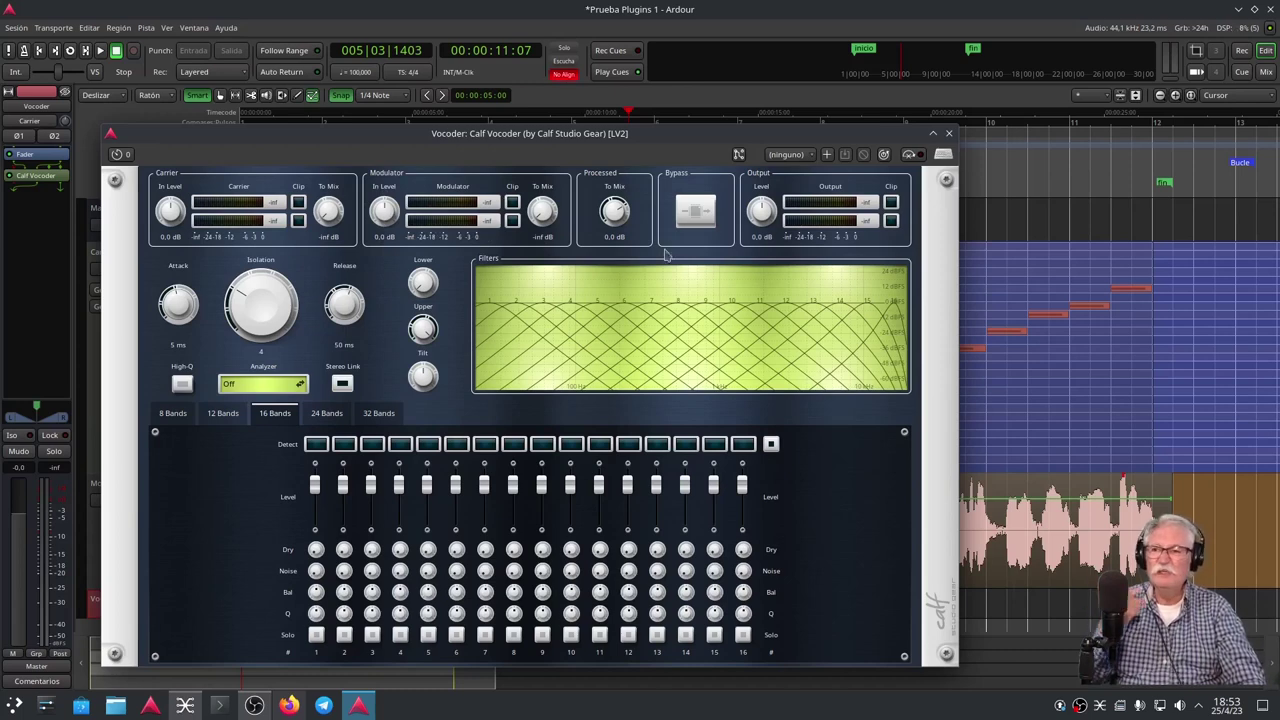
pyautogui.moveTo(690, 137); pyautogui.dragTo(792, 369)
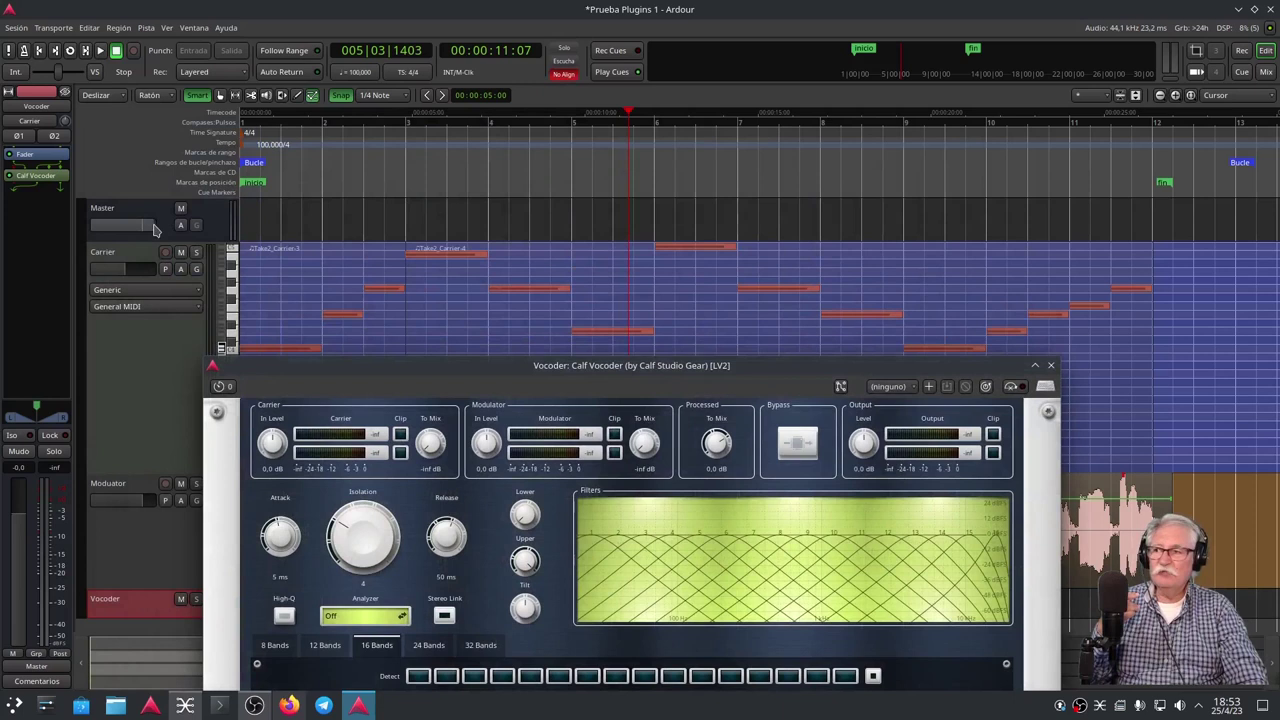